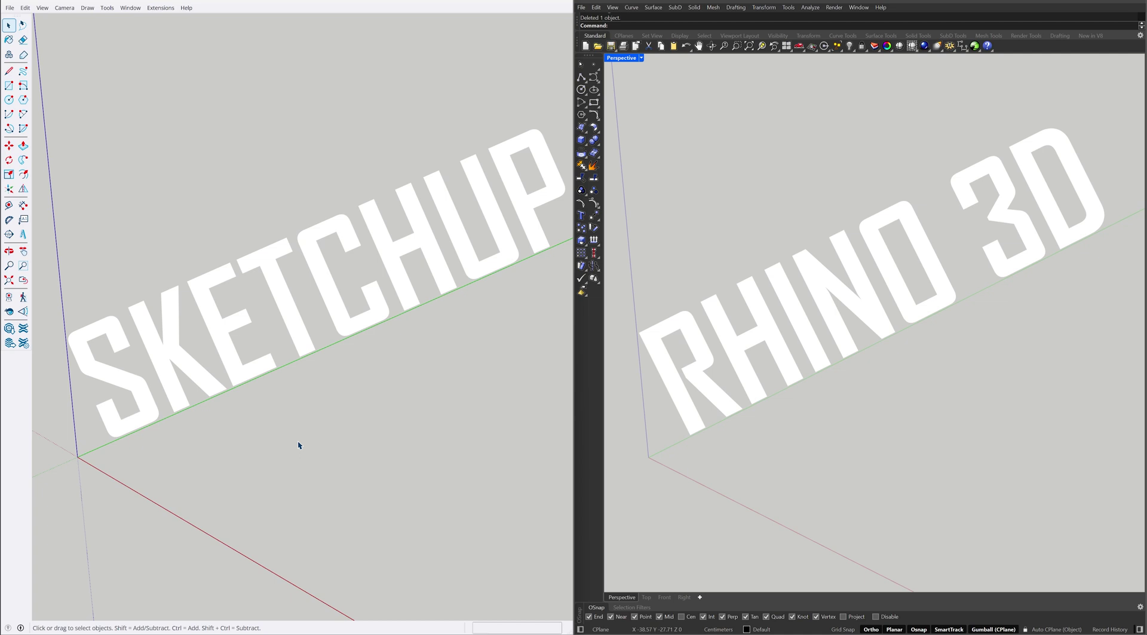
In SketchUp, draw a 330 by 665 rectangle at the origin and push it up 250.
{"action": "key", "text": "r"}
{"action": "left_click", "coordinate": [79, 455]}
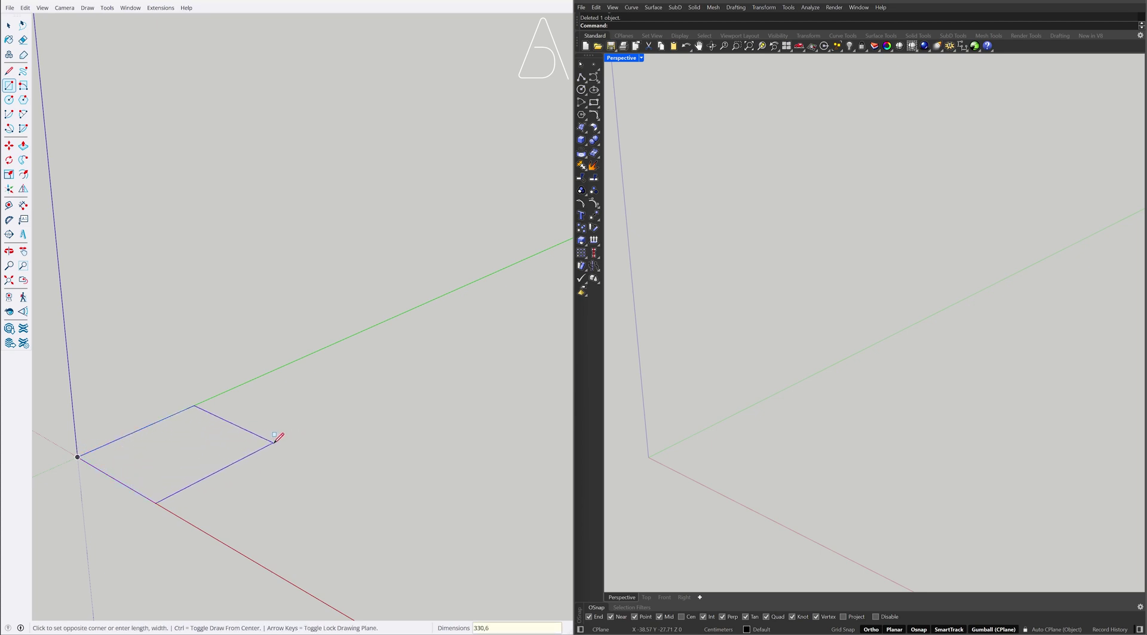
{"action": "key", "text": "Return"}
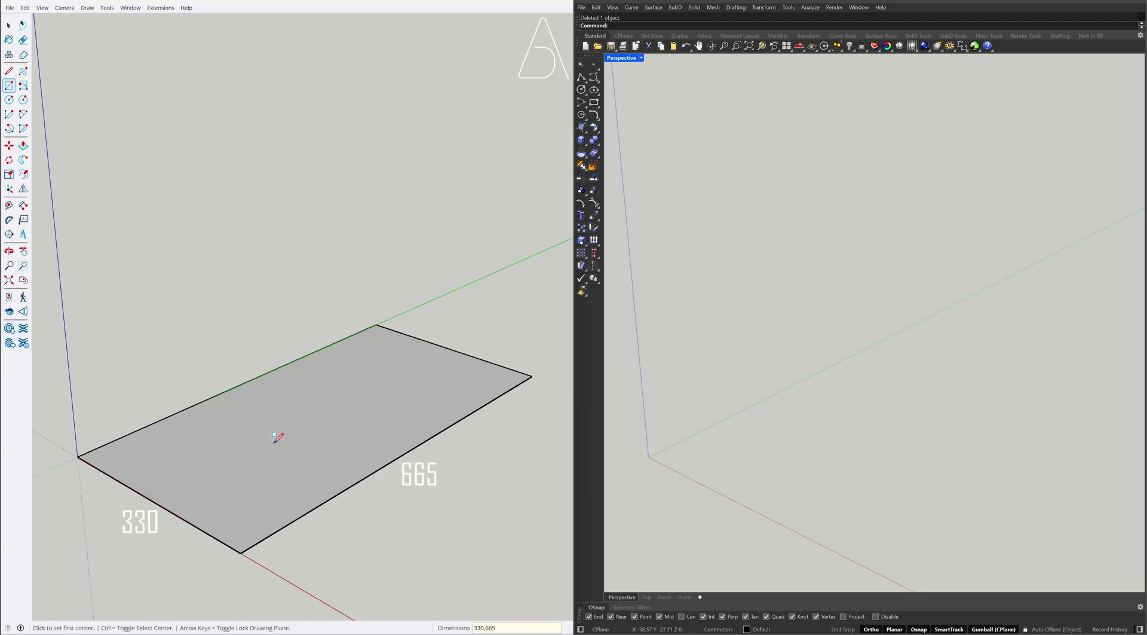
{"action": "key", "text": "p"}
{"action": "left_click", "coordinate": [292, 431]}
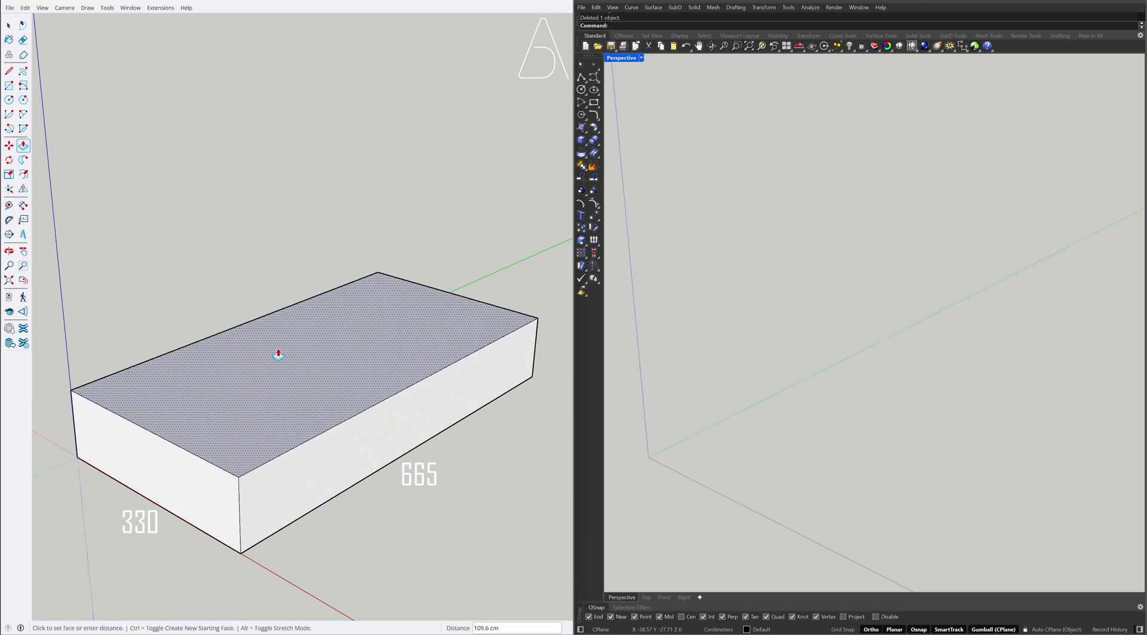
{"action": "type", "text": "250"}
{"action": "key", "text": "Return"}
{"action": "key", "text": "space"}
In Rhino, build a Box from the origin with length 330, width 665 and height 250.
{"action": "type", "text": "box"}
{"action": "key", "text": "Return"}
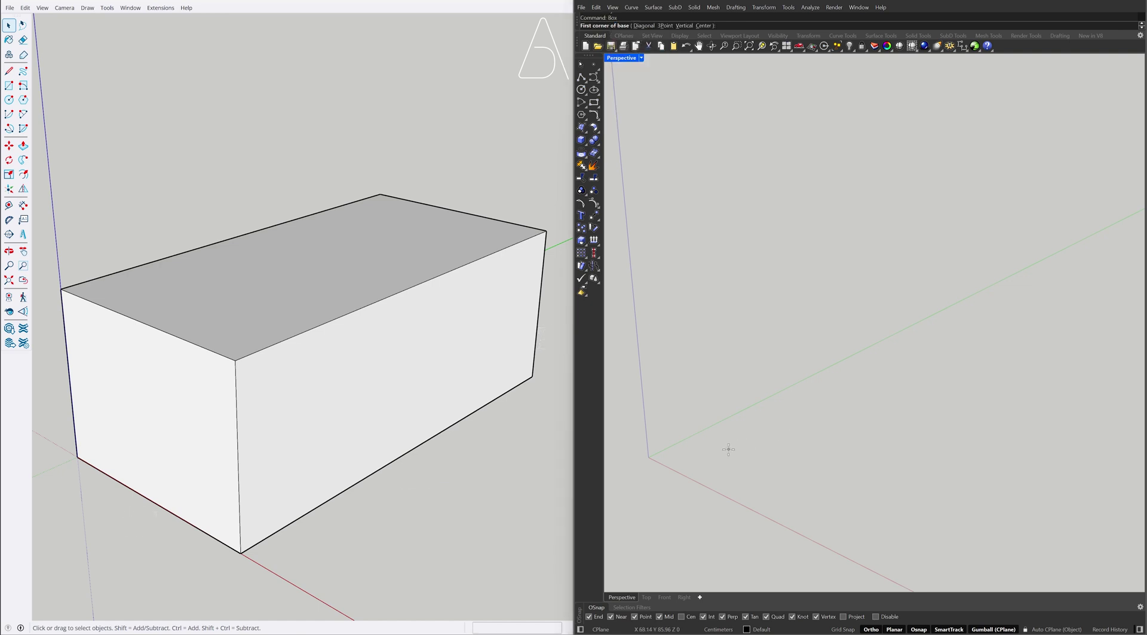
{"action": "type", "text": "0"}
{"action": "key", "text": "Return"}
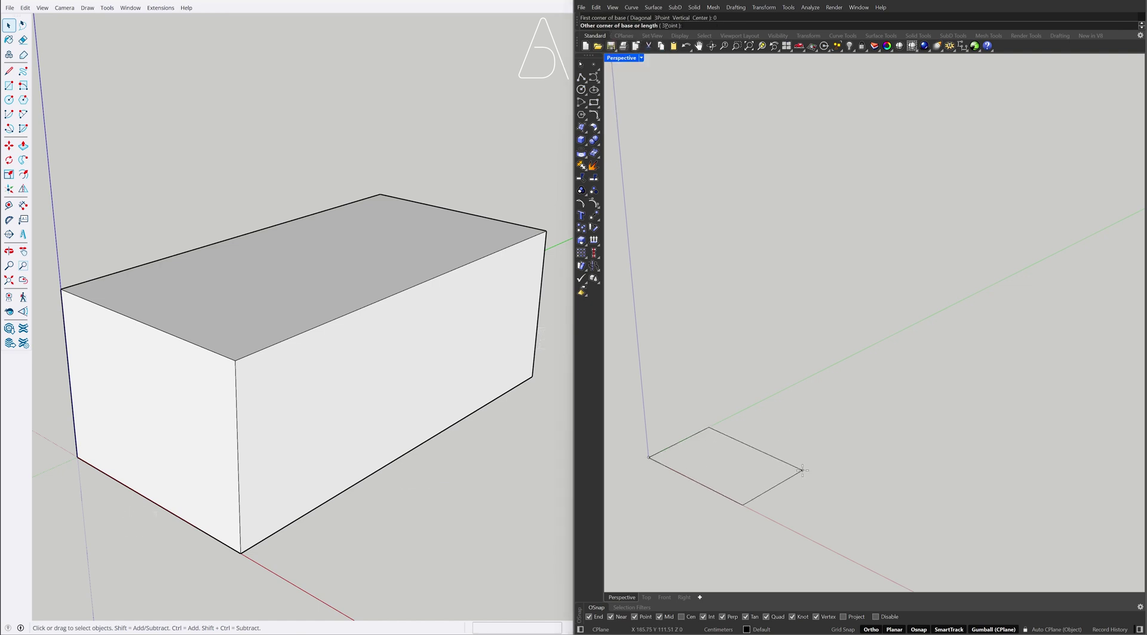
{"action": "type", "text": "330"}
{"action": "key", "text": "Return"}
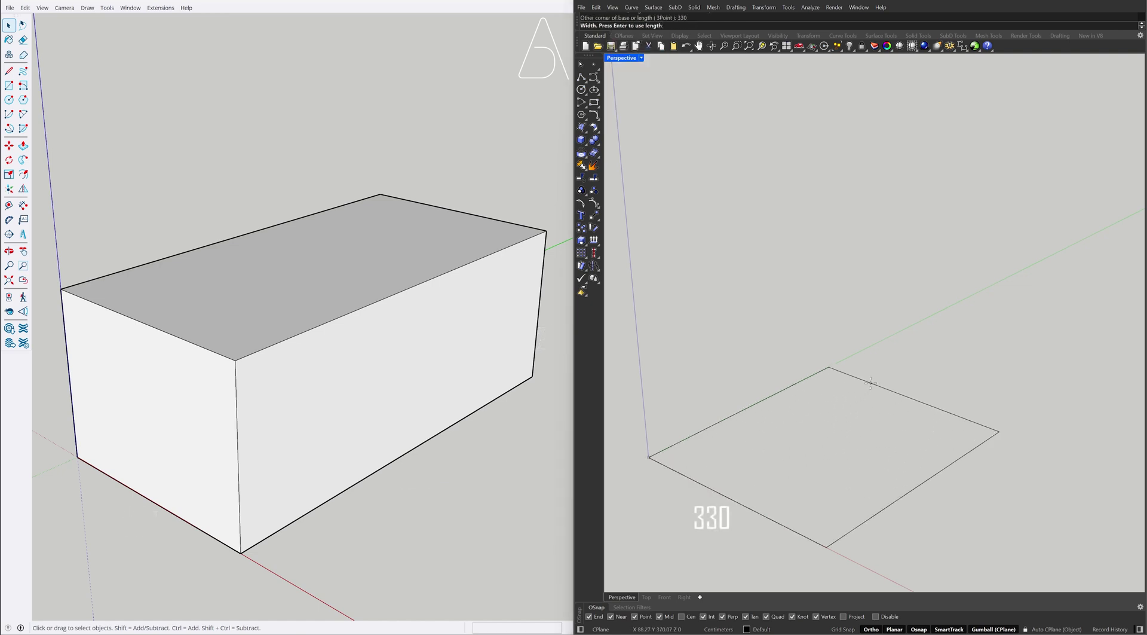
{"action": "type", "text": "665"}
{"action": "key", "text": "Return"}
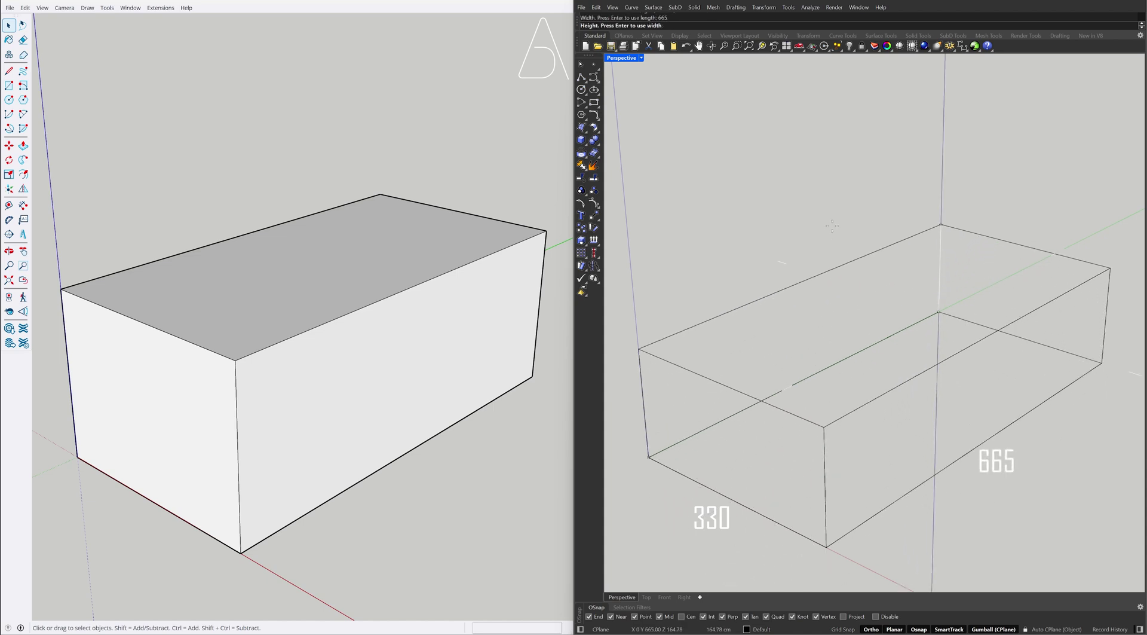
{"action": "type", "text": "250"}
{"action": "key", "text": "Return"}
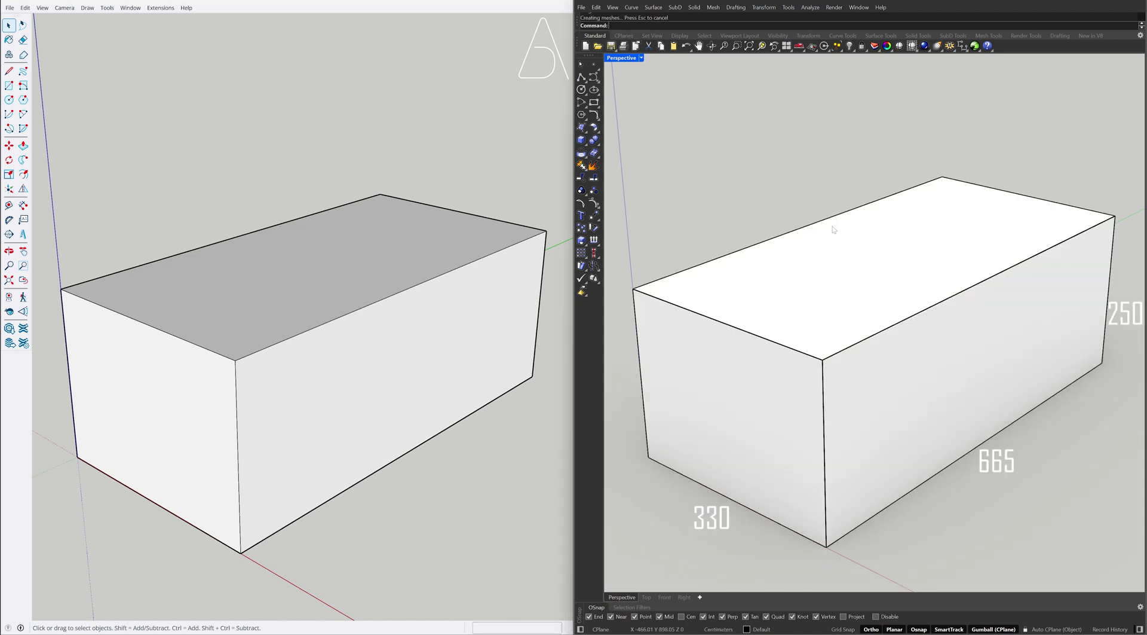
In SketchUp, draw a ridge line across the box top and raise it 150.
{"action": "key", "text": "l"}
{"action": "left_click", "coordinate": [458, 210]}
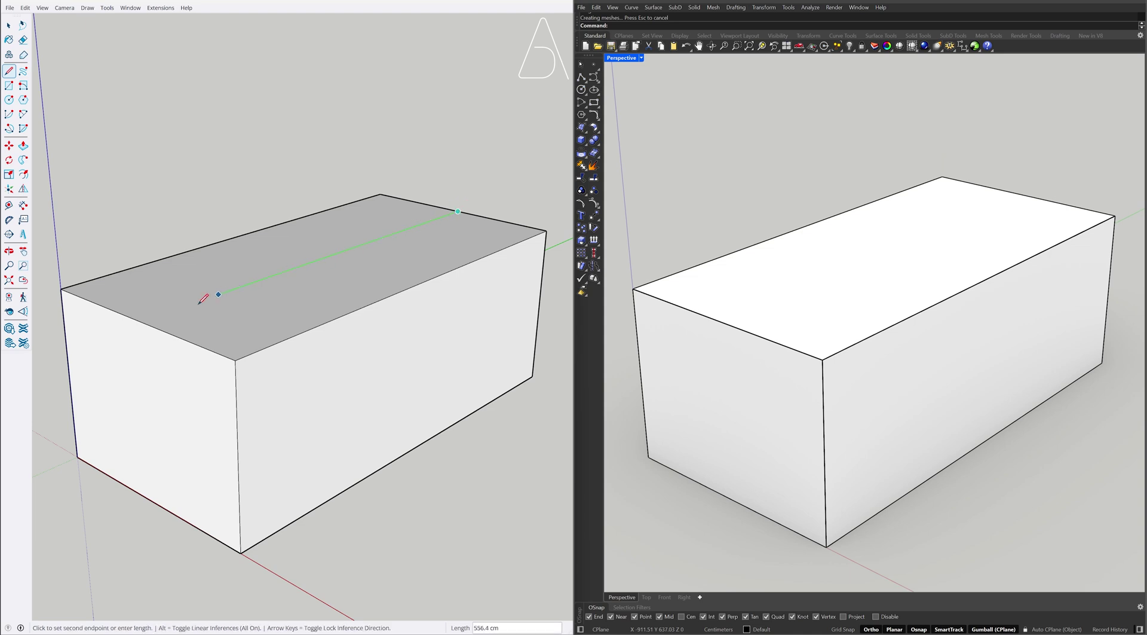
{"action": "left_click", "coordinate": [143, 321]}
{"action": "key", "text": "space"}
{"action": "left_click", "coordinate": [177, 311]}
{"action": "key", "text": "m"}
{"action": "left_click", "coordinate": [141, 321]}
{"action": "type", "text": "150"}
{"action": "key", "text": "Return"}
{"action": "key", "text": "space"}
{"action": "left_click", "coordinate": [544, 280]}
In Rhino, split the box's top face lengthwise with SplitFace.
{"action": "left_click", "coordinate": [695, 234]}
{"action": "type", "text": "SplitFace"}
{"action": "key", "text": "Return"}
{"action": "left_click", "coordinate": [703, 239]}
{"action": "key", "text": "Return"}
{"action": "left_click", "coordinate": [721, 322]}
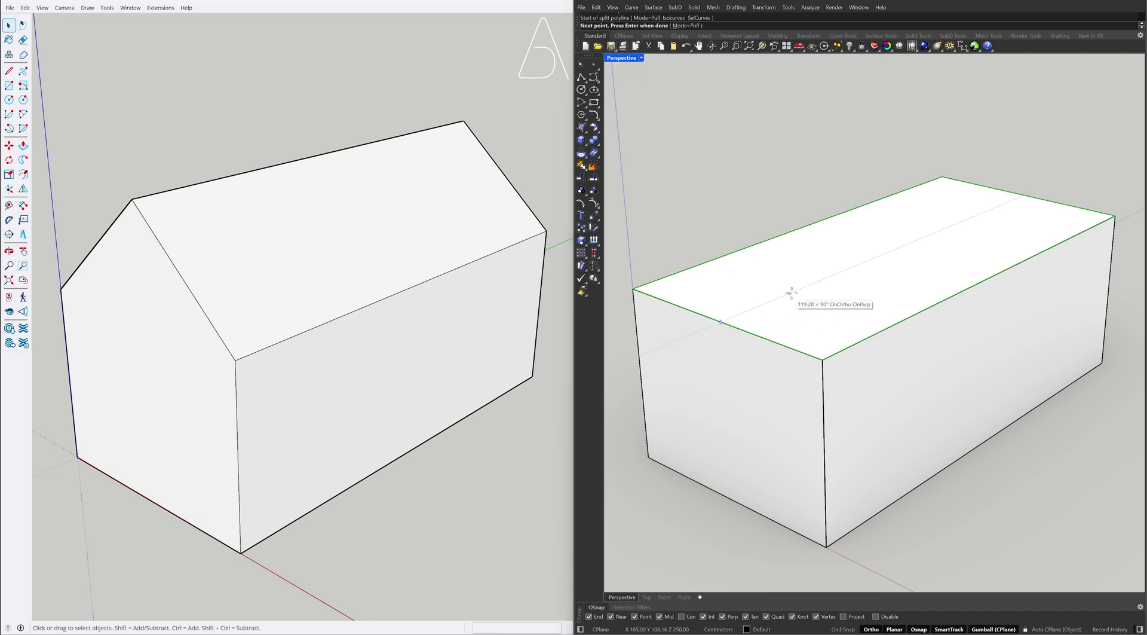
{"action": "left_click", "coordinate": [1020, 210]}
{"action": "key", "text": "Return"}
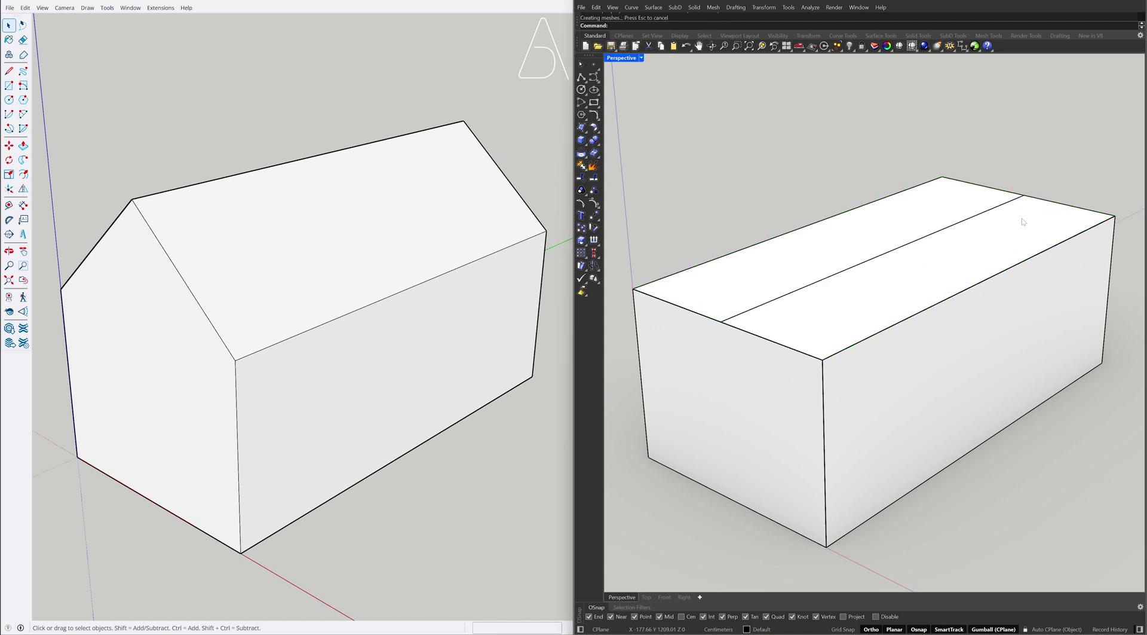
Raise the Rhino split edge 150 to form the roof ridge.
{"action": "left_click", "coordinate": [984, 216], "text": "ctrl+shift"}
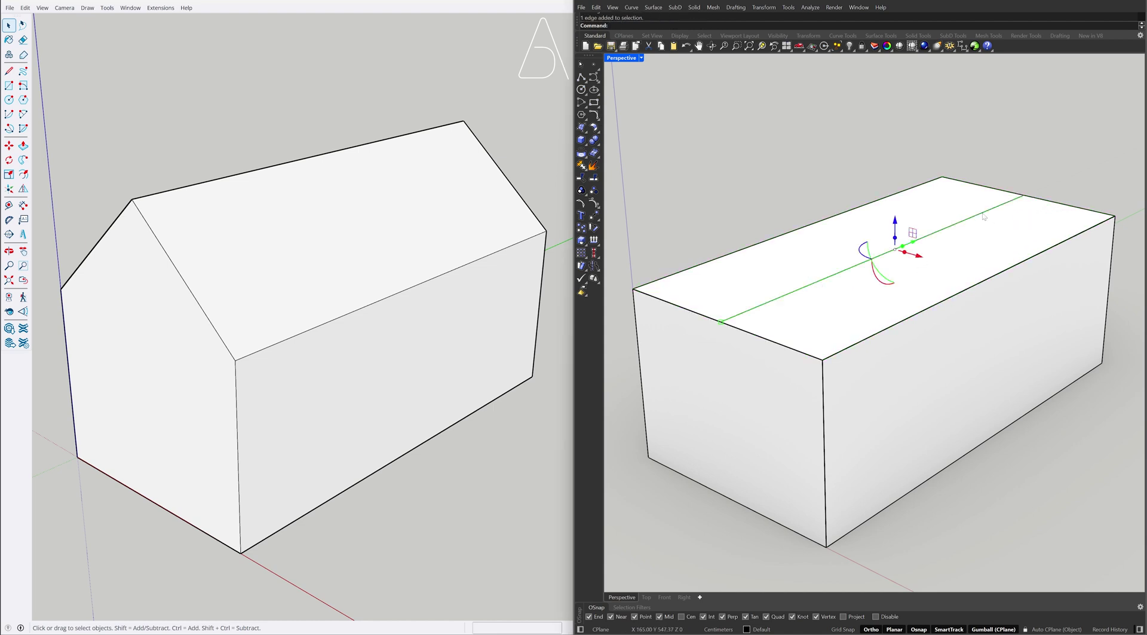
{"action": "left_click", "coordinate": [895, 221]}
{"action": "type", "text": "5"}
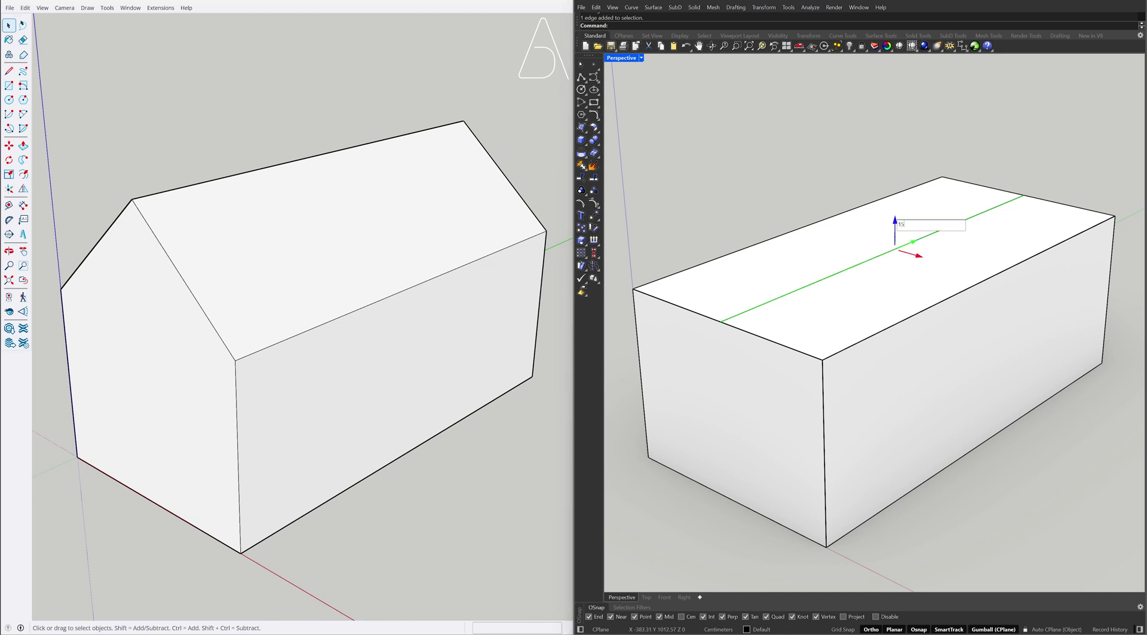
{"action": "type", "text": "0"}
{"action": "key", "text": "Return"}
{"action": "key", "text": "Escape"}
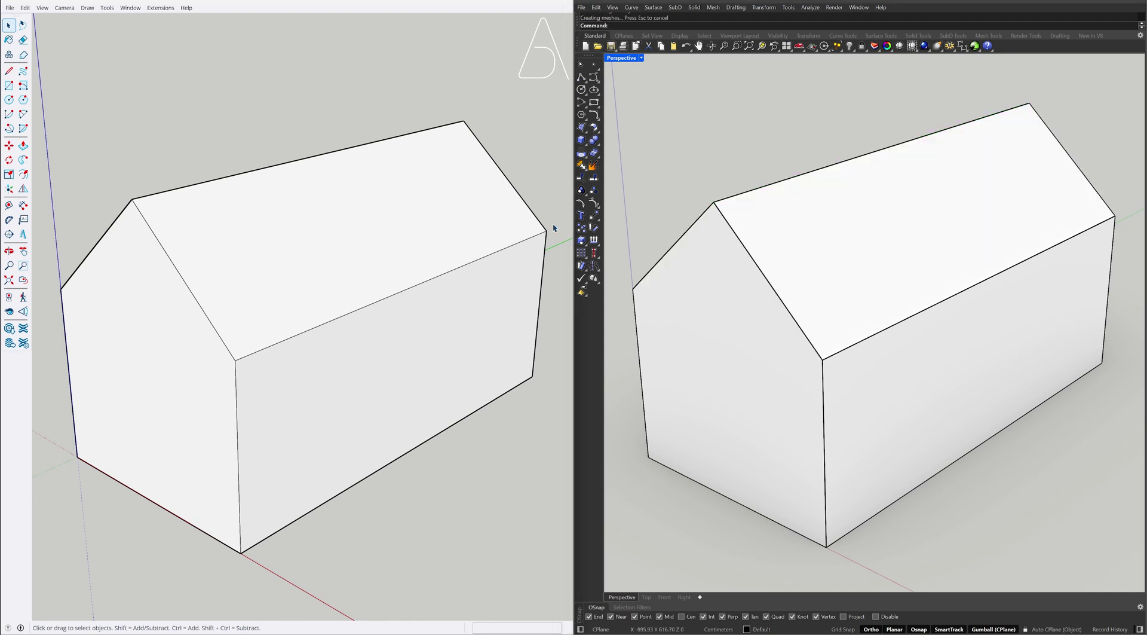
In SketchUp, offset the gable end edges 20 inward.
{"action": "left_click", "coordinate": [237, 385]}
{"action": "left_click", "coordinate": [224, 345], "text": "ctrl"}
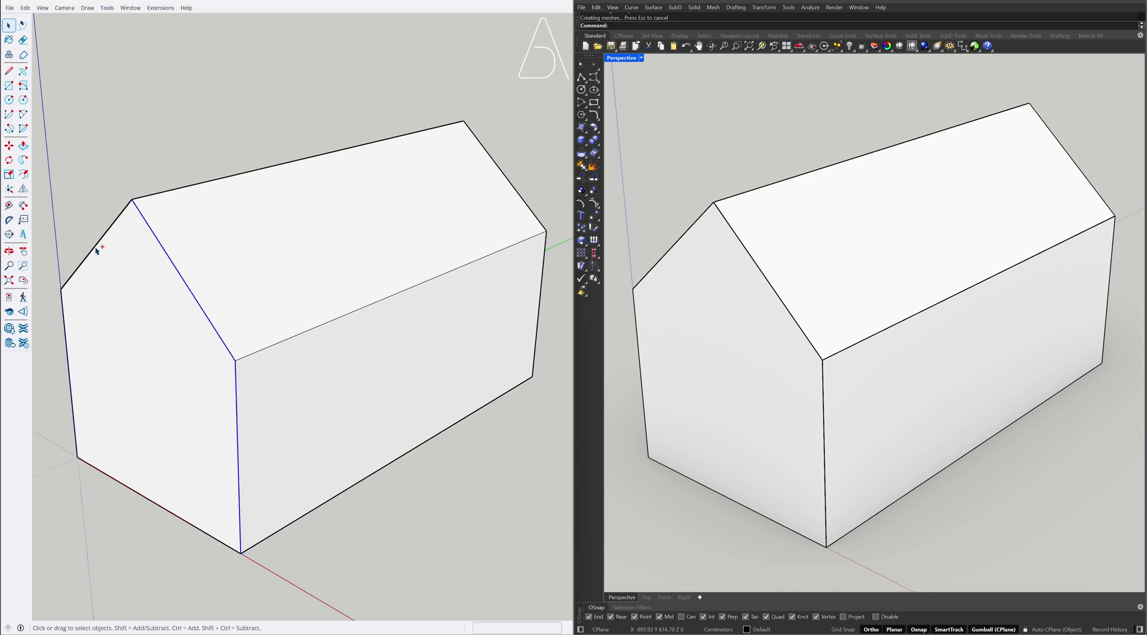
{"action": "key", "text": "f"}
{"action": "left_click", "coordinate": [64, 315]}
{"action": "type", "text": "20"}
{"action": "key", "text": "Return"}
{"action": "key", "text": "space"}
{"action": "left_click", "coordinate": [235, 571]}
Push the SketchUp inner gable face 645 through to hollow the house.
{"action": "middle_click_drag", "start_coordinate": [243, 538], "coordinate": [233, 201]}
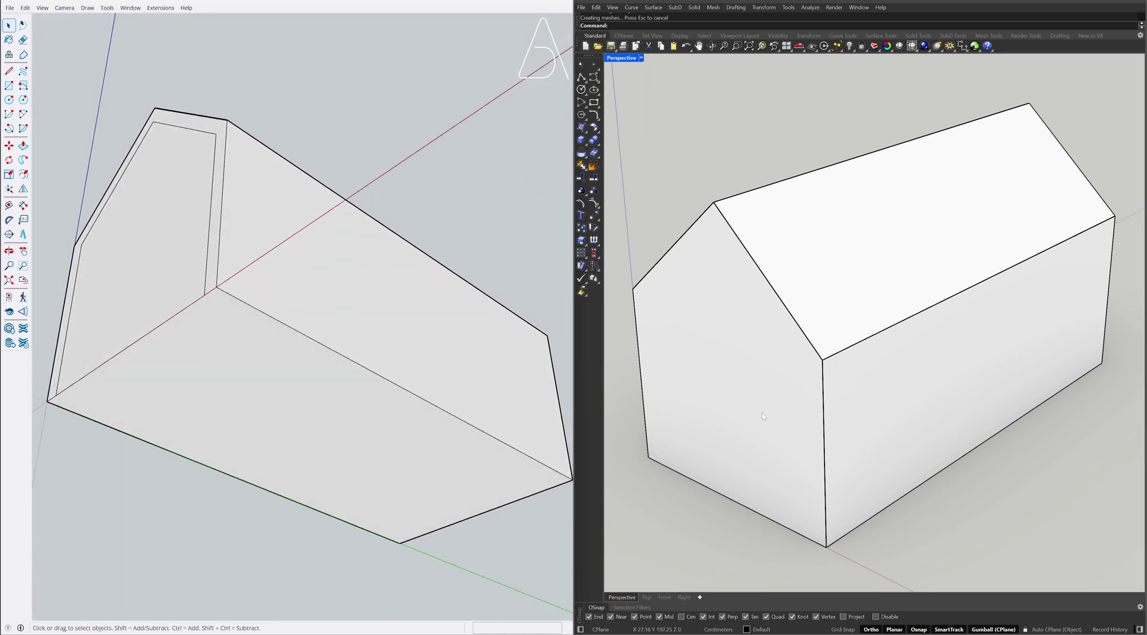
{"action": "right_click_drag", "start_coordinate": [762, 412], "coordinate": [760, 341]}
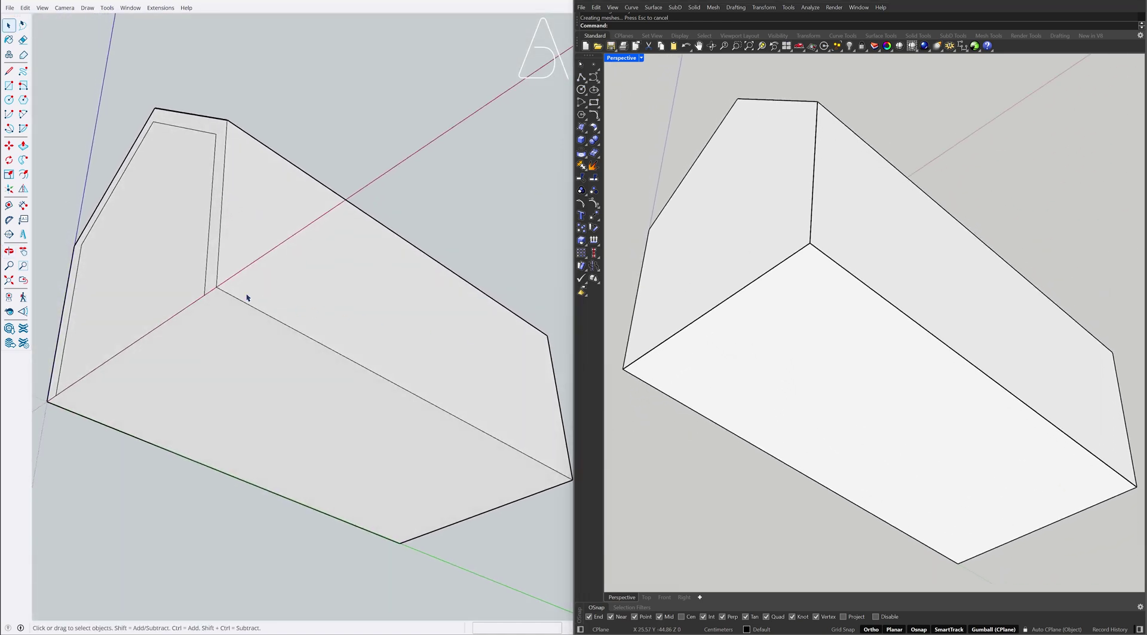
{"action": "left_click", "coordinate": [140, 268]}
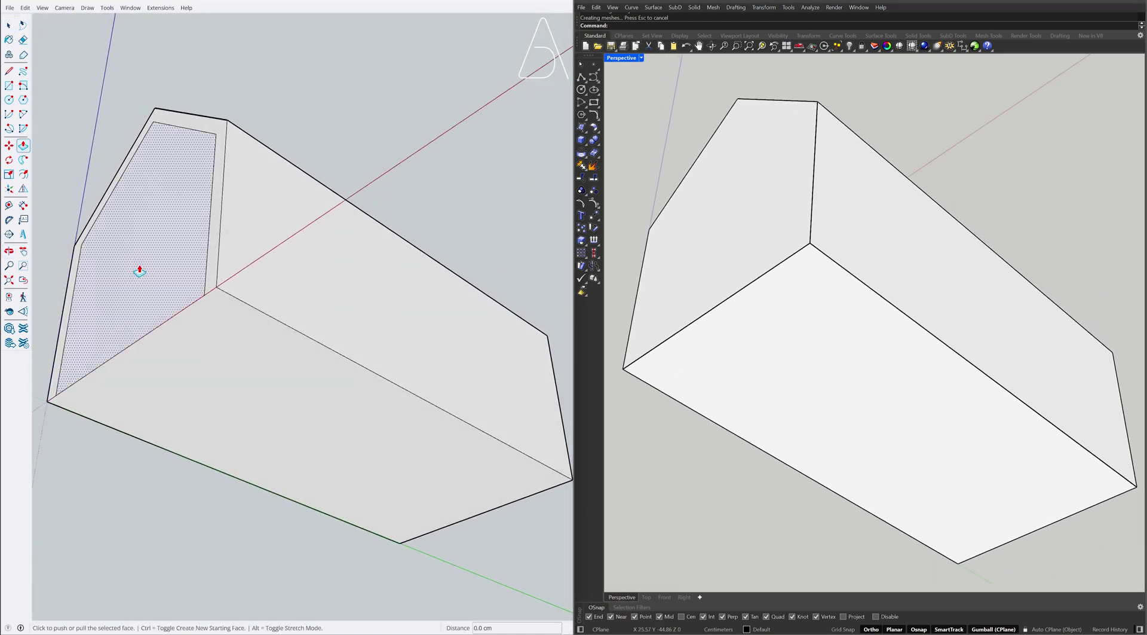
{"action": "type", "text": "p6"}
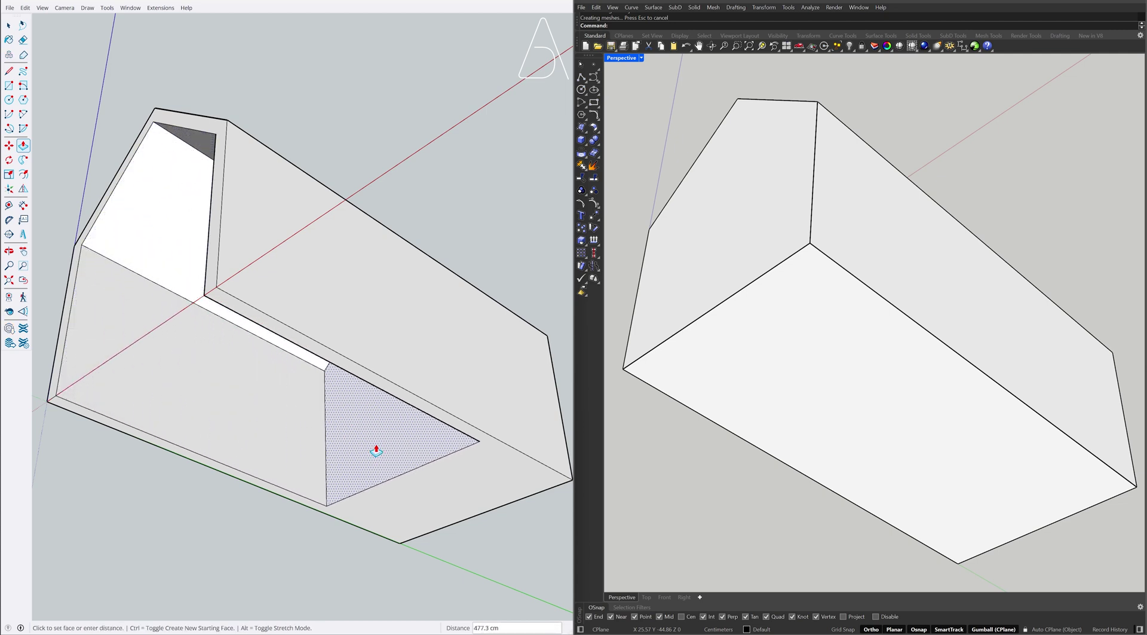
{"action": "type", "text": "45"}
{"action": "key", "text": "Return"}
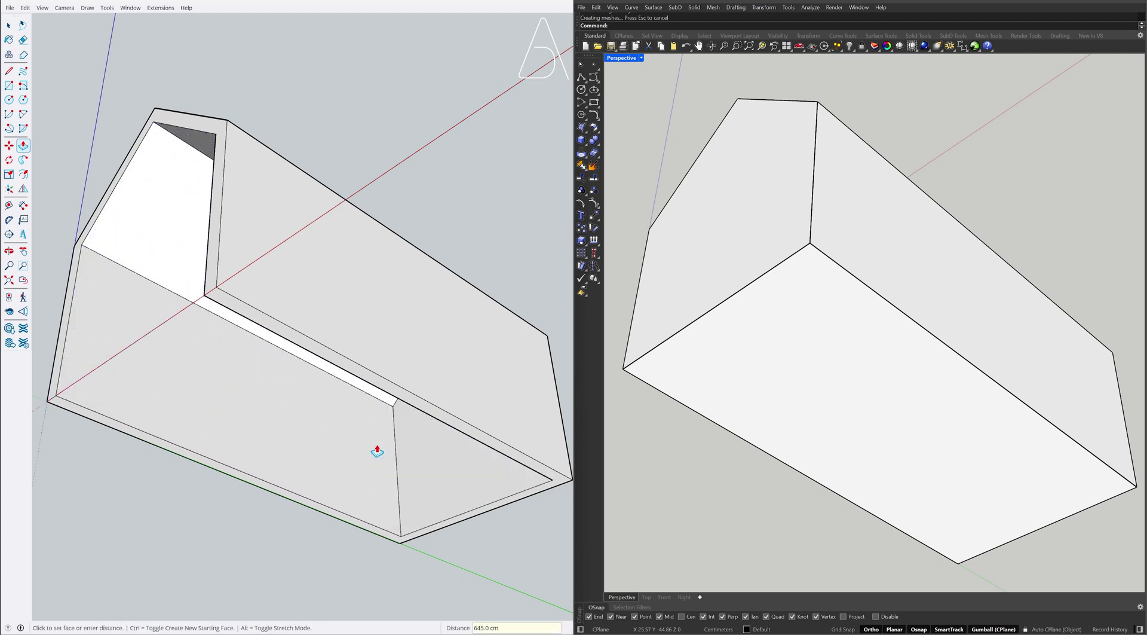
{"action": "key", "text": "space"}
In Rhino, Shell the house with thickness 20, removing both gable end faces.
{"action": "left_click", "coordinate": [627, 273]}
{"action": "type", "text": "shell"}
{"action": "key", "text": "Return"}
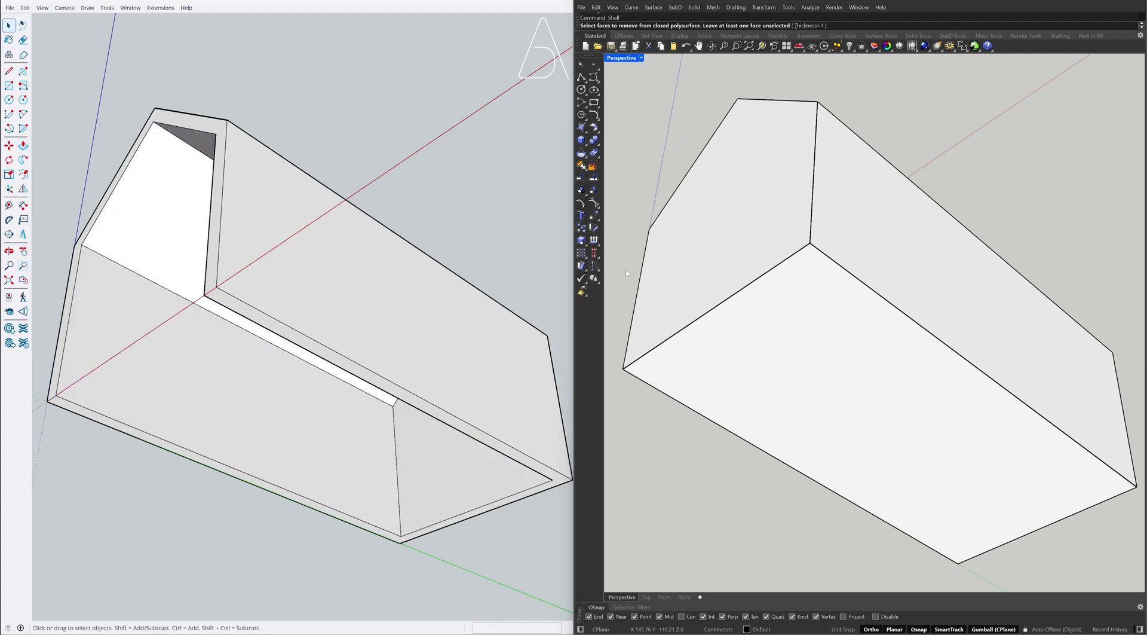
{"action": "type", "text": "20"}
{"action": "key", "text": "Return"}
{"action": "left_click", "coordinate": [715, 265]}
{"action": "left_click", "coordinate": [804, 354]}
{"action": "key", "text": "Return"}
{"action": "right_click_drag", "start_coordinate": [804, 382], "coordinate": [791, 253]}
{"action": "middle_click_drag", "start_coordinate": [291, 48], "coordinate": [293, 457]}
{"action": "left_click", "coordinate": [233, 466]}
In SketchUp, copy the corner edge onto the side wall, then again 90 further along.
{"action": "key", "text": "m"}
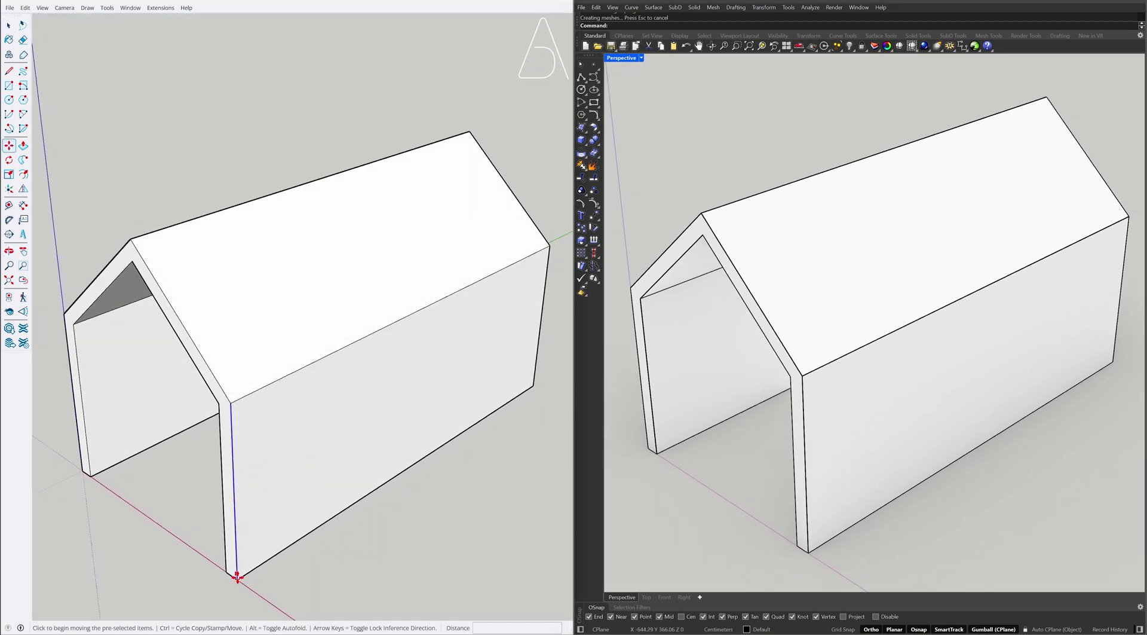
{"action": "left_click", "coordinate": [237, 577]}
{"action": "key", "text": "ctrl"}
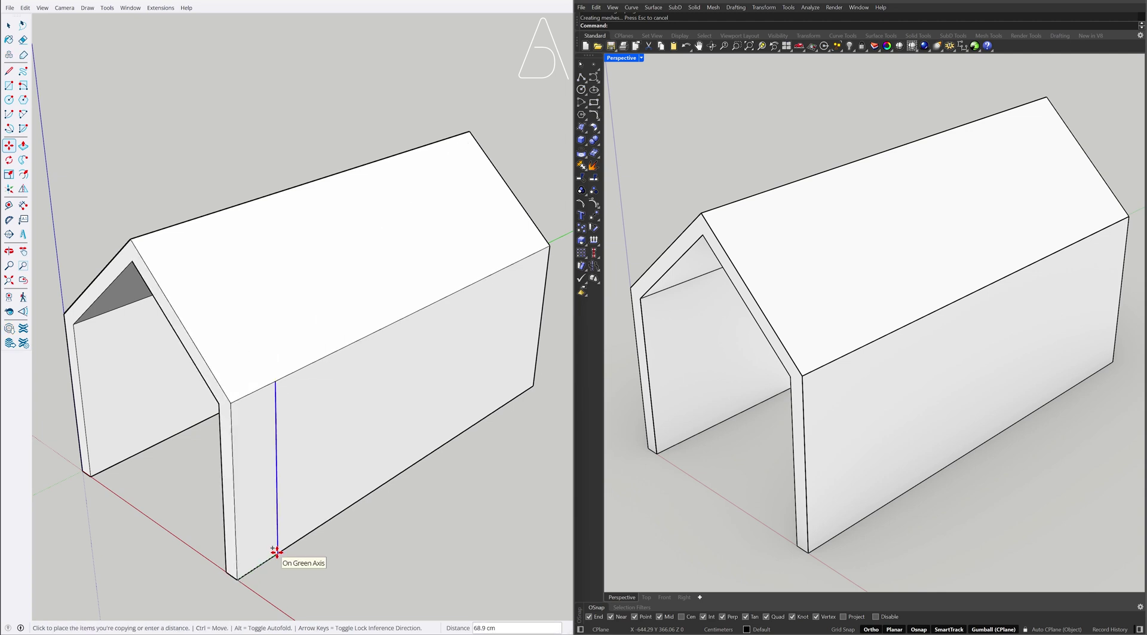
{"action": "left_click", "coordinate": [410, 467]}
{"action": "key", "text": "space"}
{"action": "key", "text": "m"}
{"action": "left_click", "coordinate": [410, 469]}
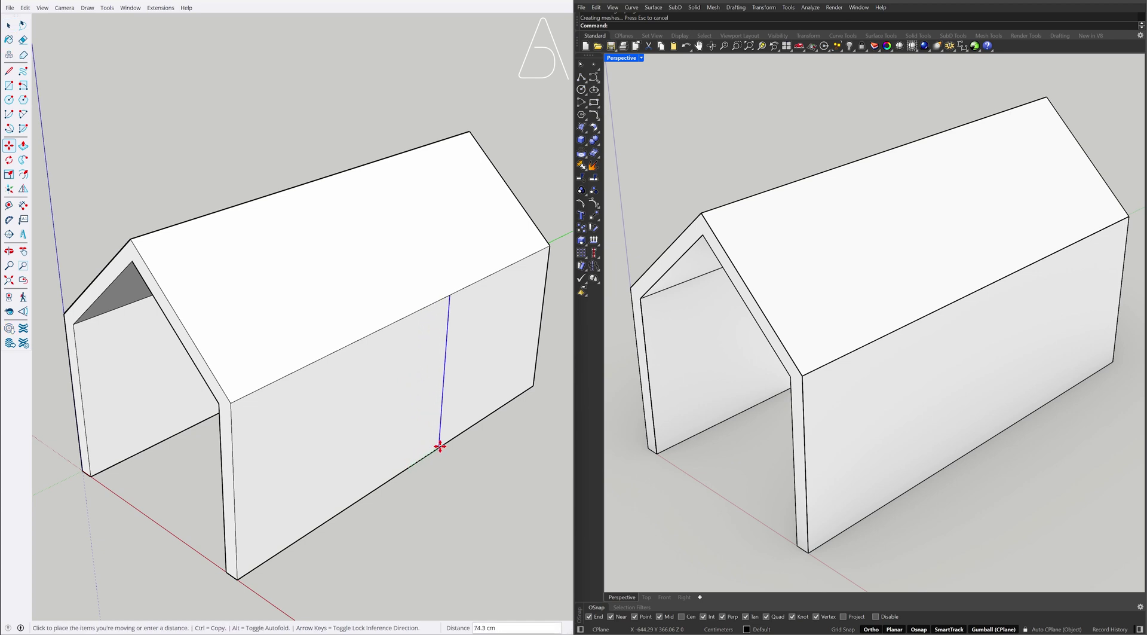
{"action": "key", "text": "ctrl"}
{"action": "type", "text": "90"}
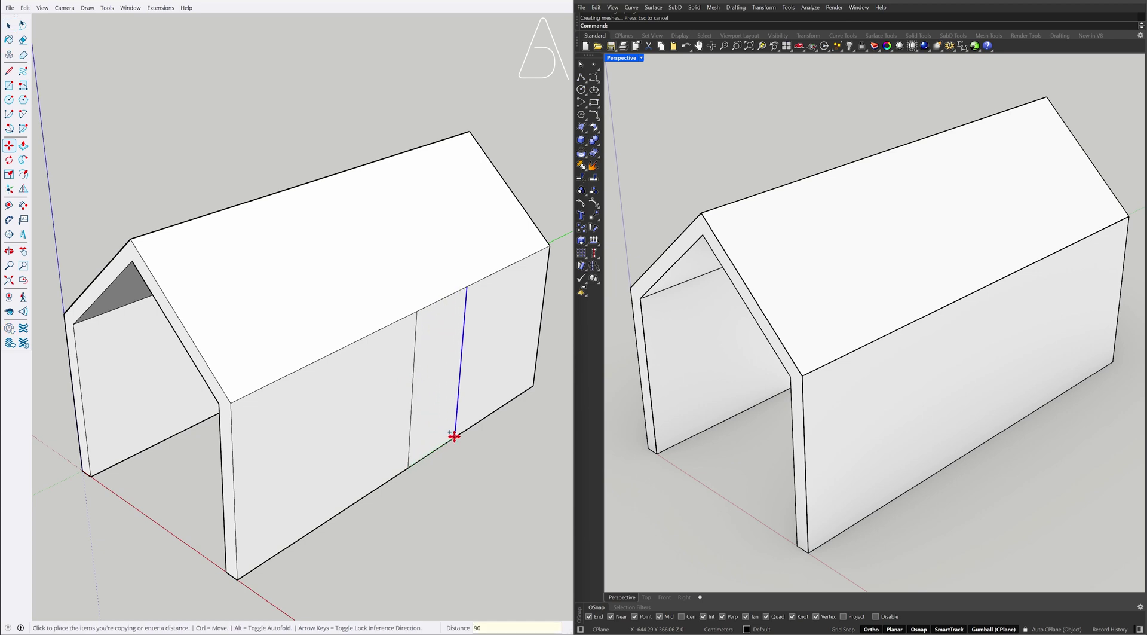
{"action": "key", "text": "Return"}
{"action": "key", "text": "space"}
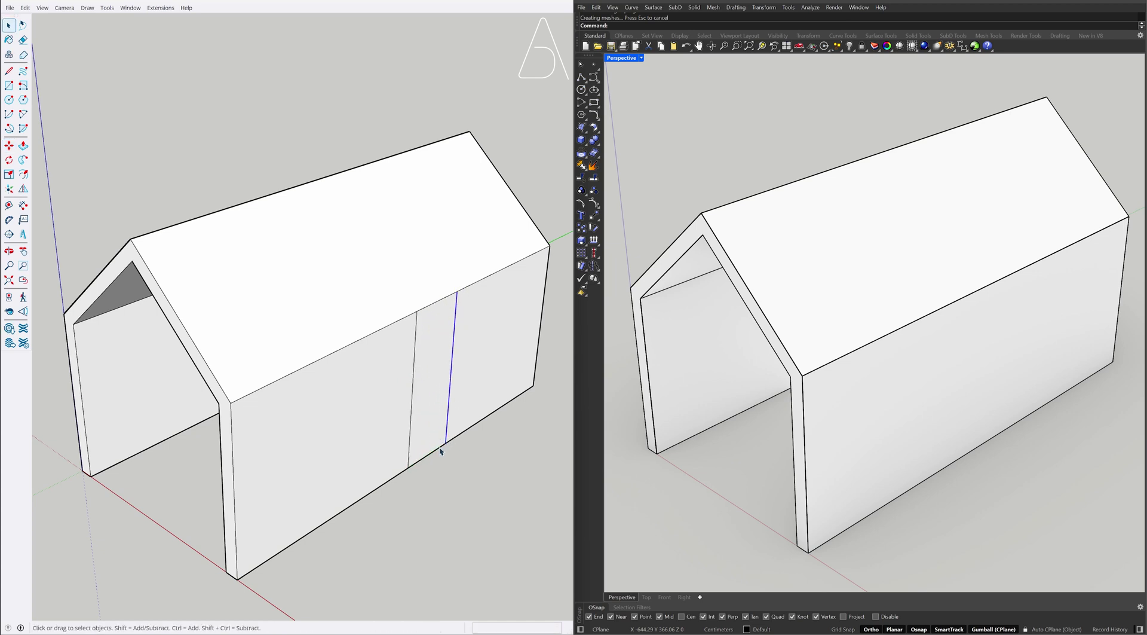
Copy the SketchUp bottom wall edge 210 up to mark the door head.
{"action": "left_click", "coordinate": [440, 448]}
{"action": "key", "text": "m"}
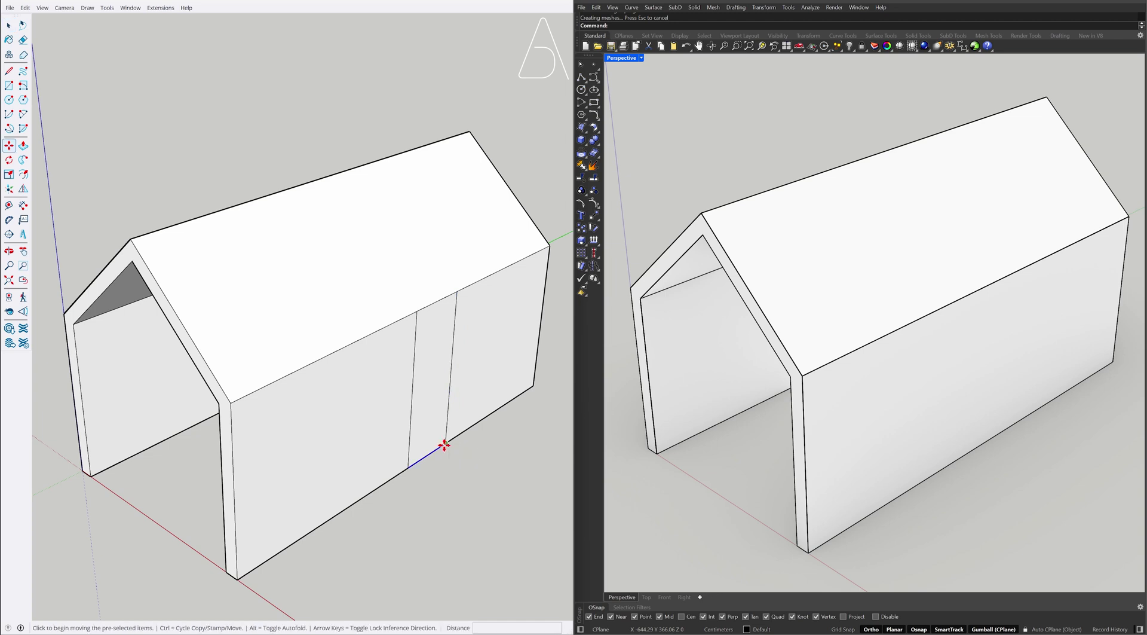
{"action": "left_click", "coordinate": [442, 446]}
{"action": "key", "text": "ctrl"}
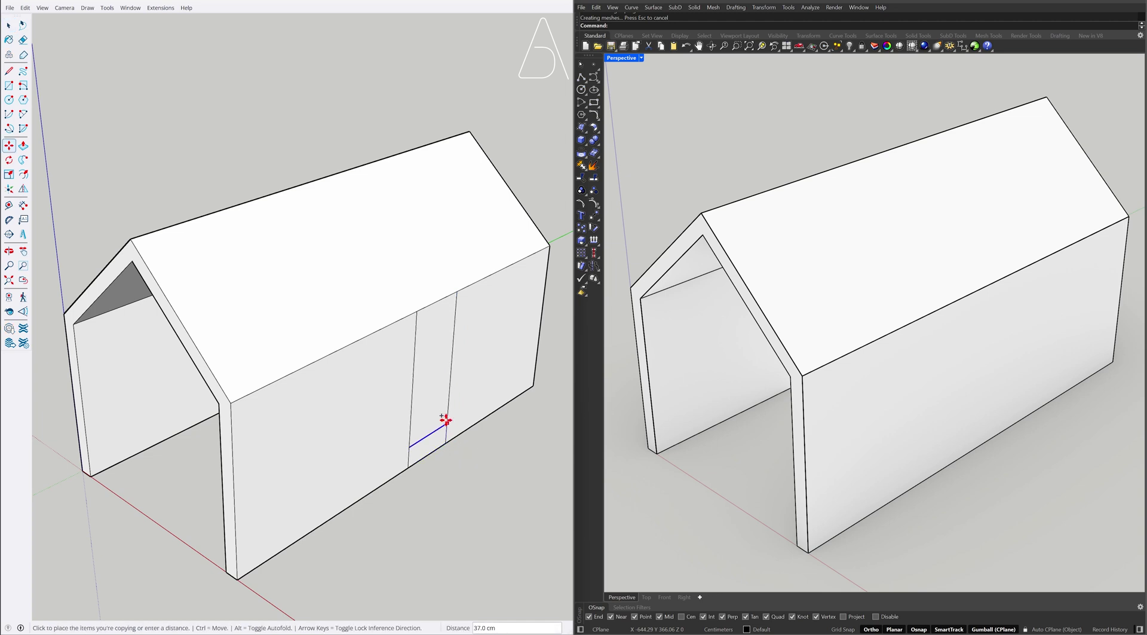
{"action": "type", "text": "210"}
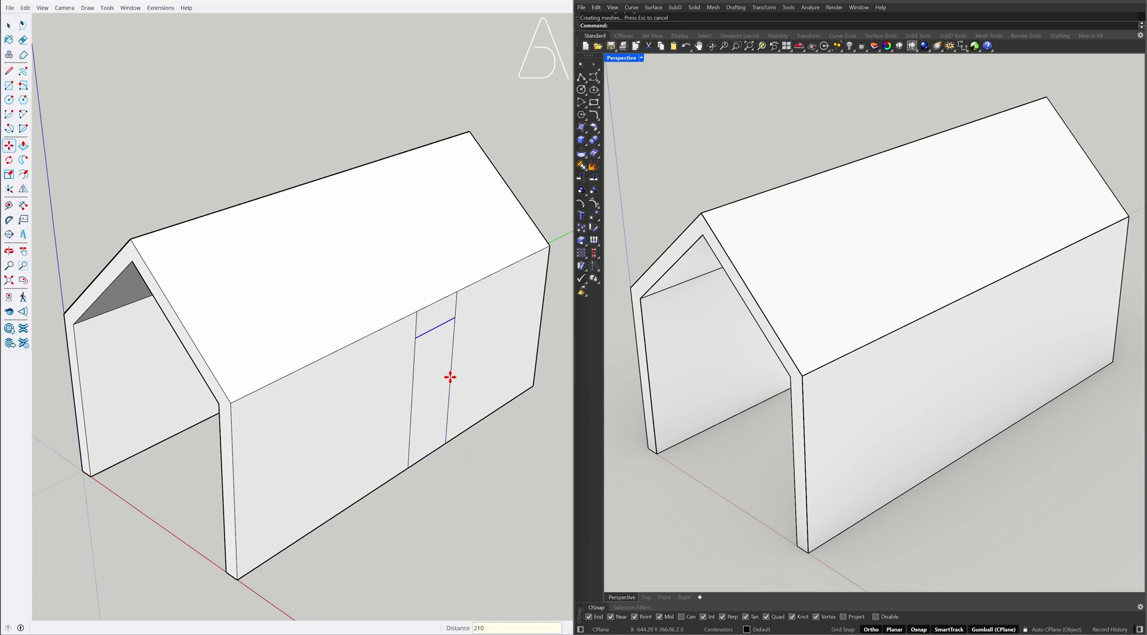
{"action": "key", "text": "Return"}
{"action": "key", "text": "space"}
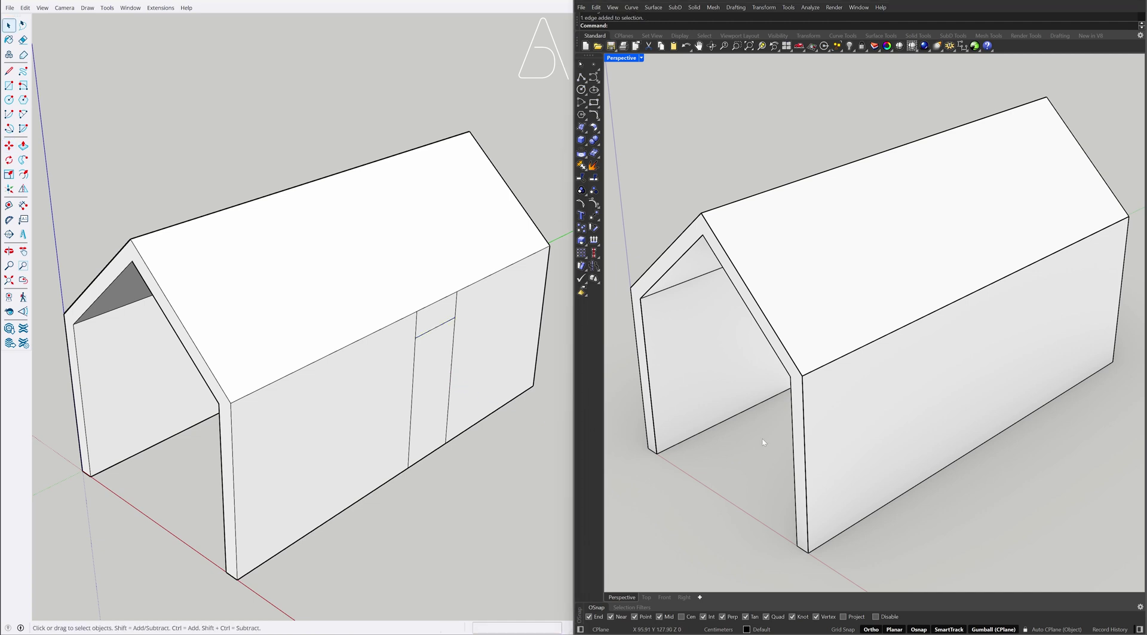
In Rhino, copy the corner edge onto the side wall and move it 90 along.
{"action": "left_click", "coordinate": [805, 437], "text": "ctrl+shift"}
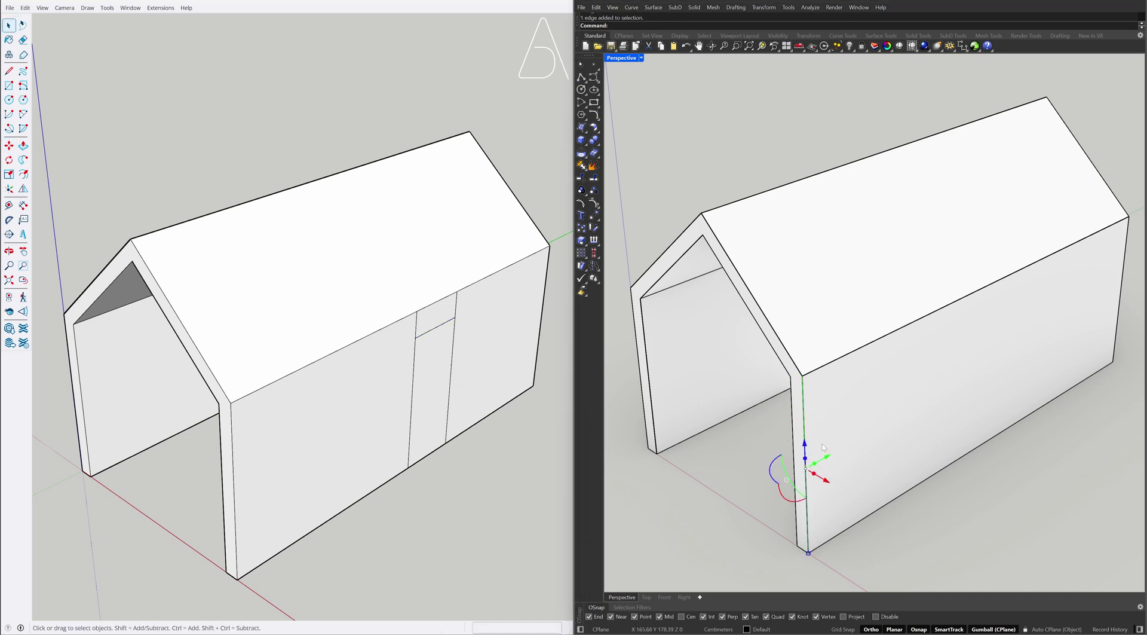
{"action": "type", "text": "copy"}
{"action": "key", "text": "Return"}
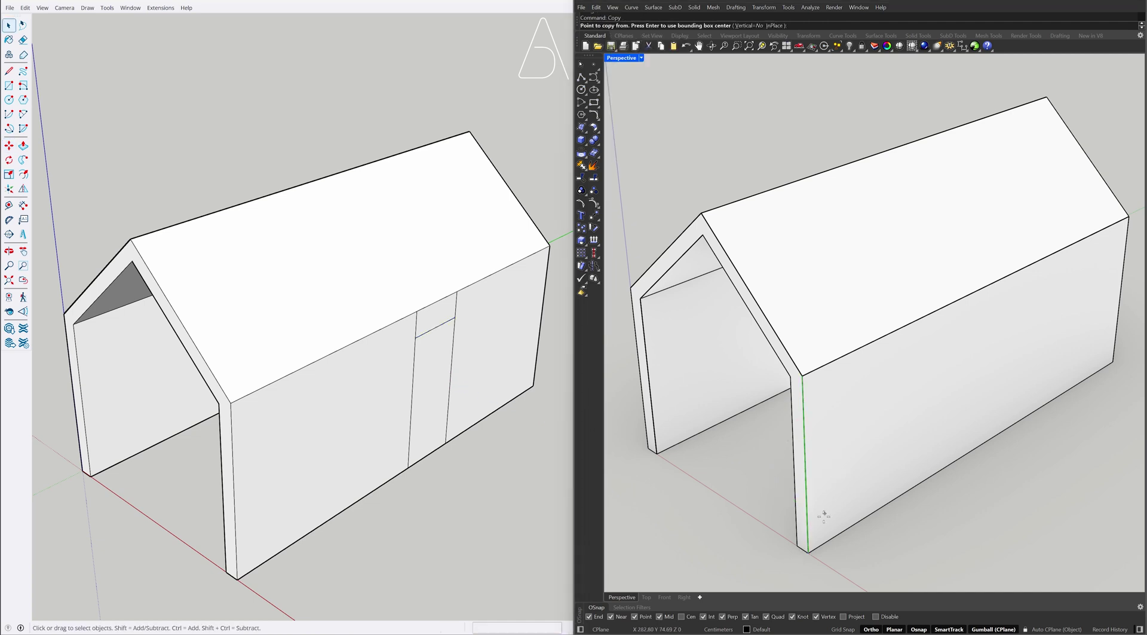
{"action": "left_click", "coordinate": [812, 548]}
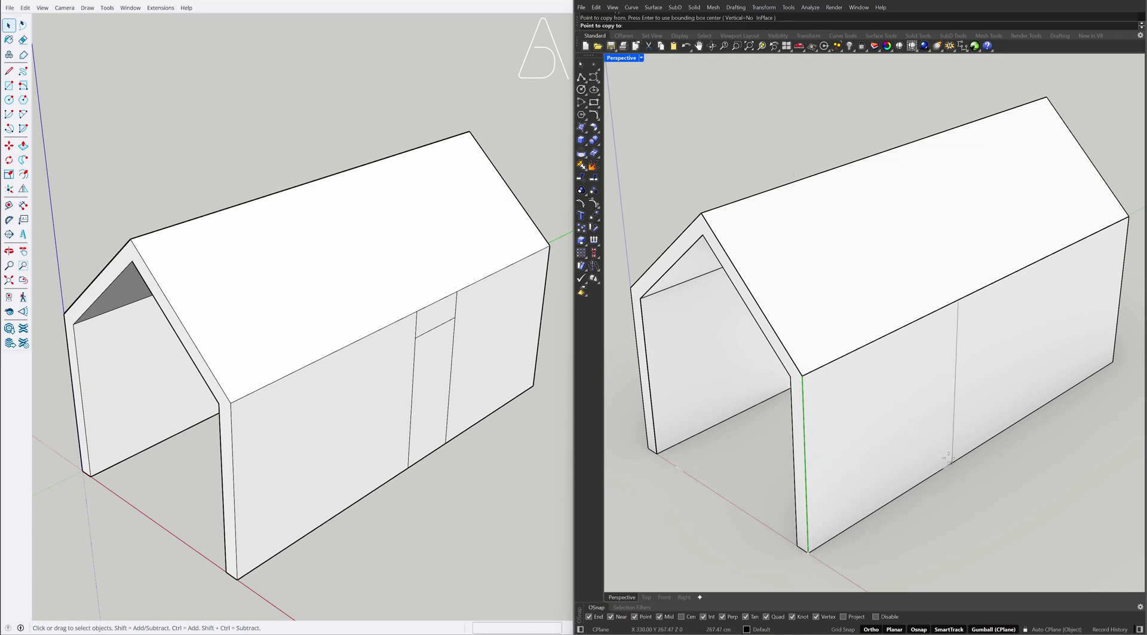
{"action": "left_click", "coordinate": [981, 442]}
{"action": "key", "text": "Return"}
{"action": "left_click", "coordinate": [984, 402]}
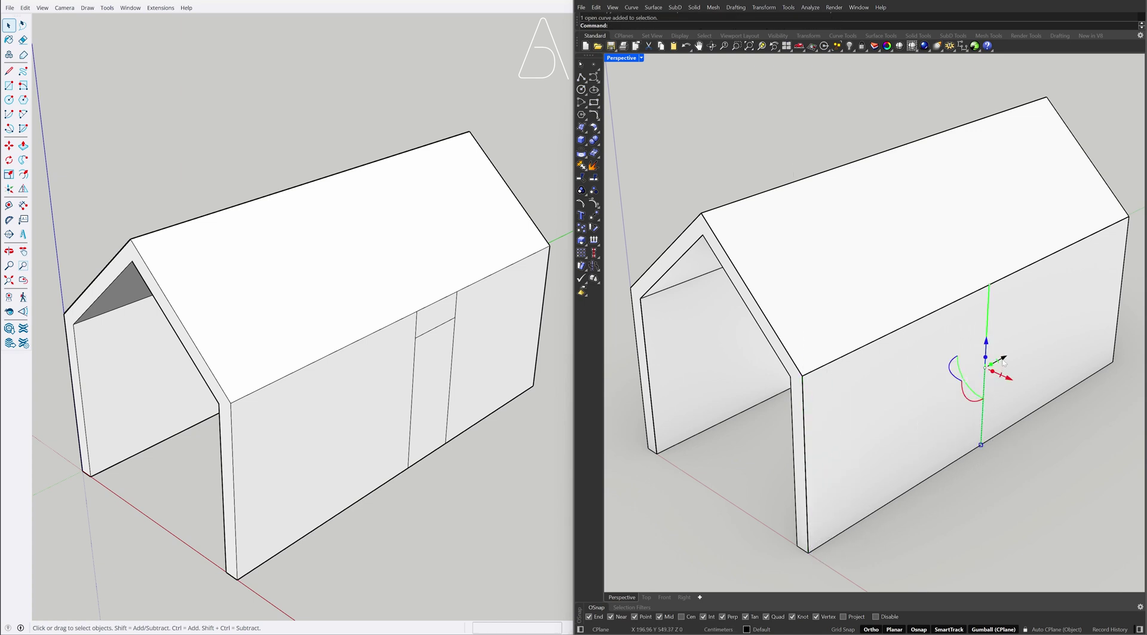
{"action": "left_click", "coordinate": [1002, 358]}
{"action": "type", "text": "90"}
{"action": "key", "text": "Return"}
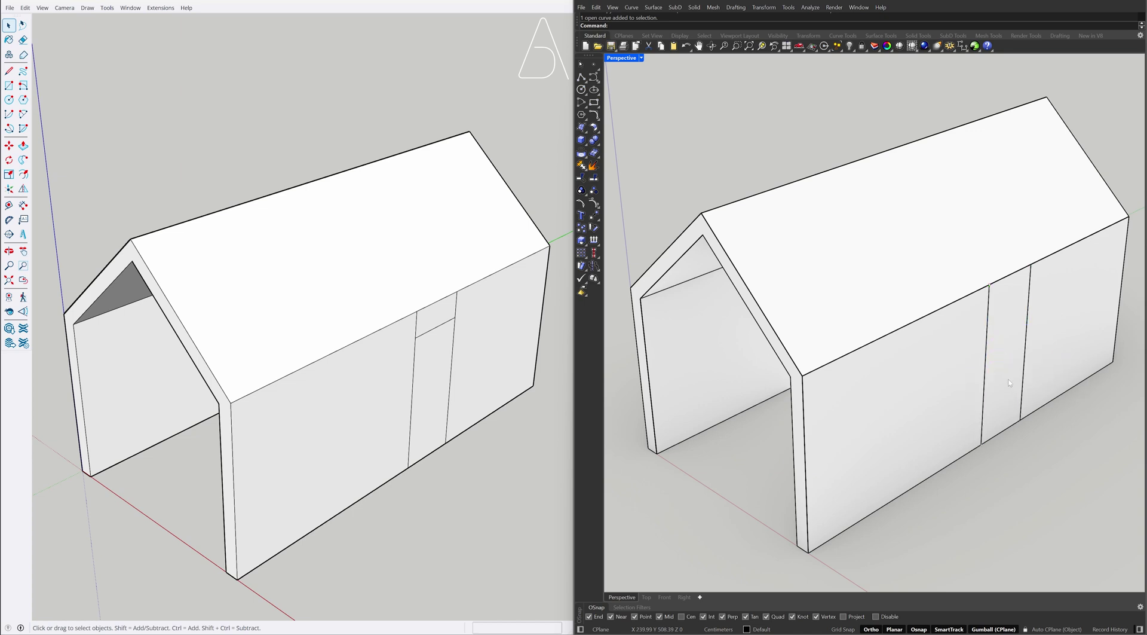
Move the Rhino bottom wall edge up 210 for the door head.
{"action": "left_click", "coordinate": [1013, 426], "text": "ctrl+shift"}
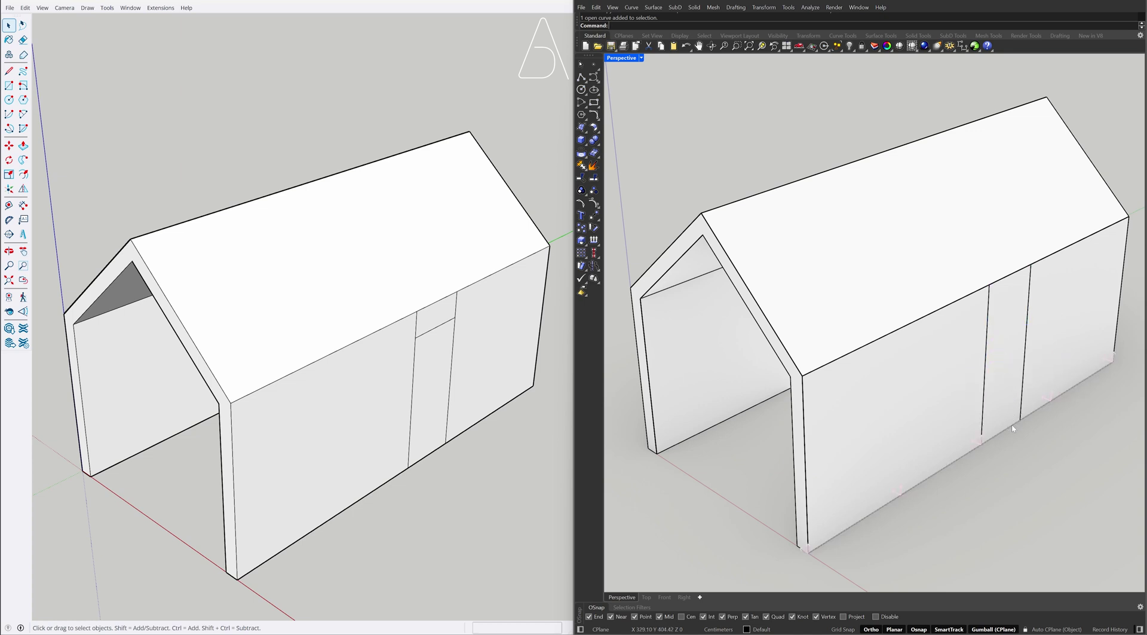
{"action": "left_click", "coordinate": [982, 420]}
{"action": "type", "text": "210"}
{"action": "key", "text": "Return"}
{"action": "key", "text": "Escape"}
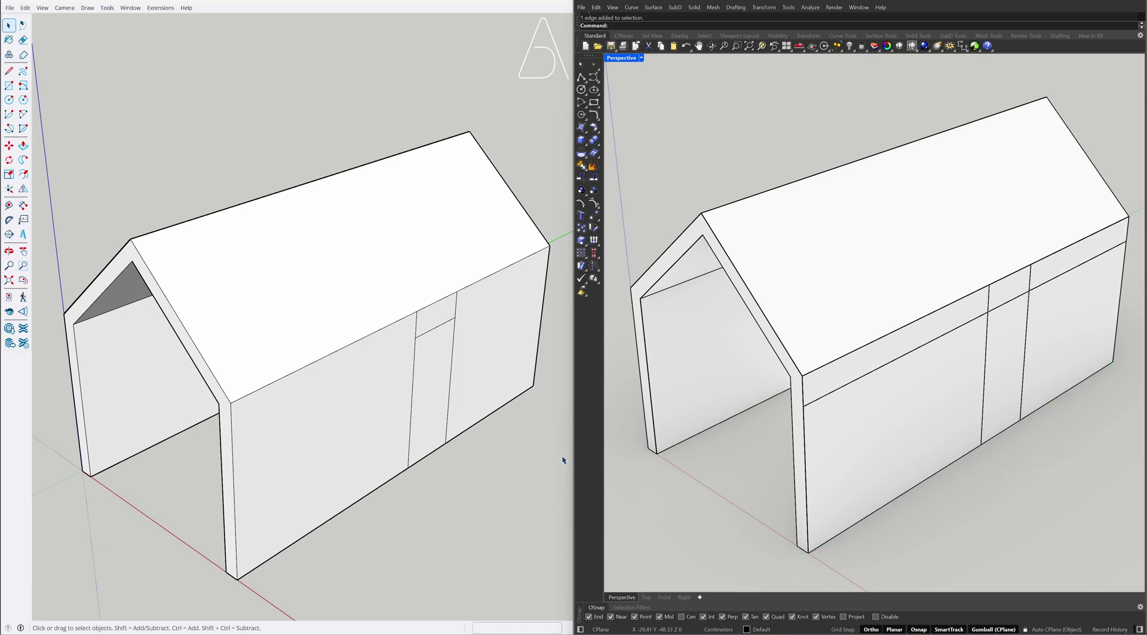
Push the 90 by 210 door face through the wall in both SketchUp and Rhino.
{"action": "key", "text": "p"}
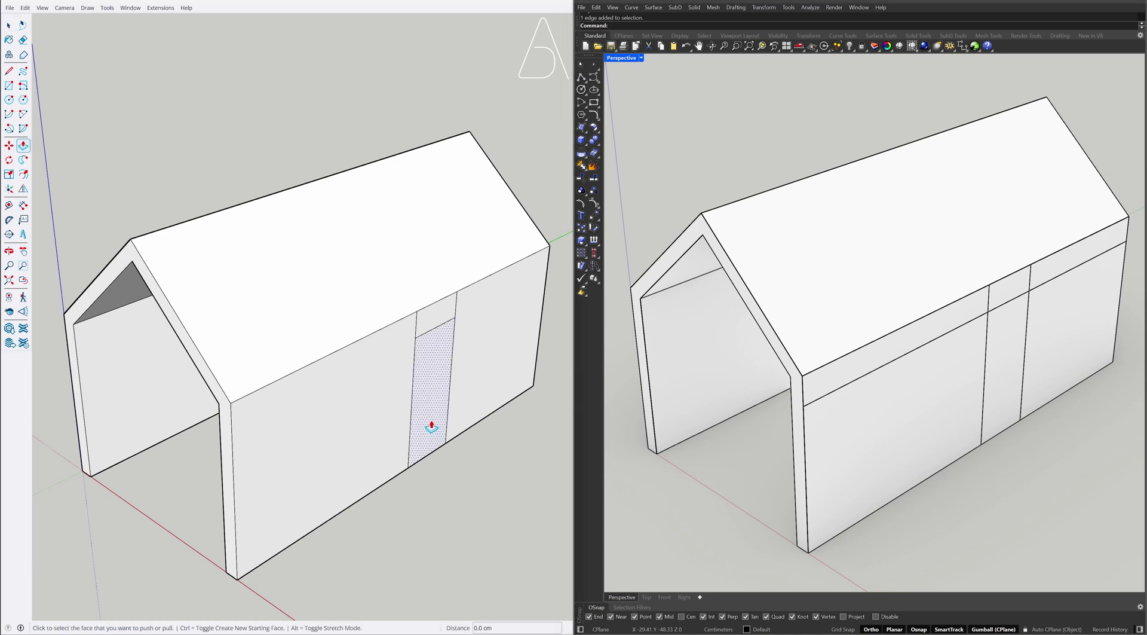
{"action": "left_click", "coordinate": [432, 425]}
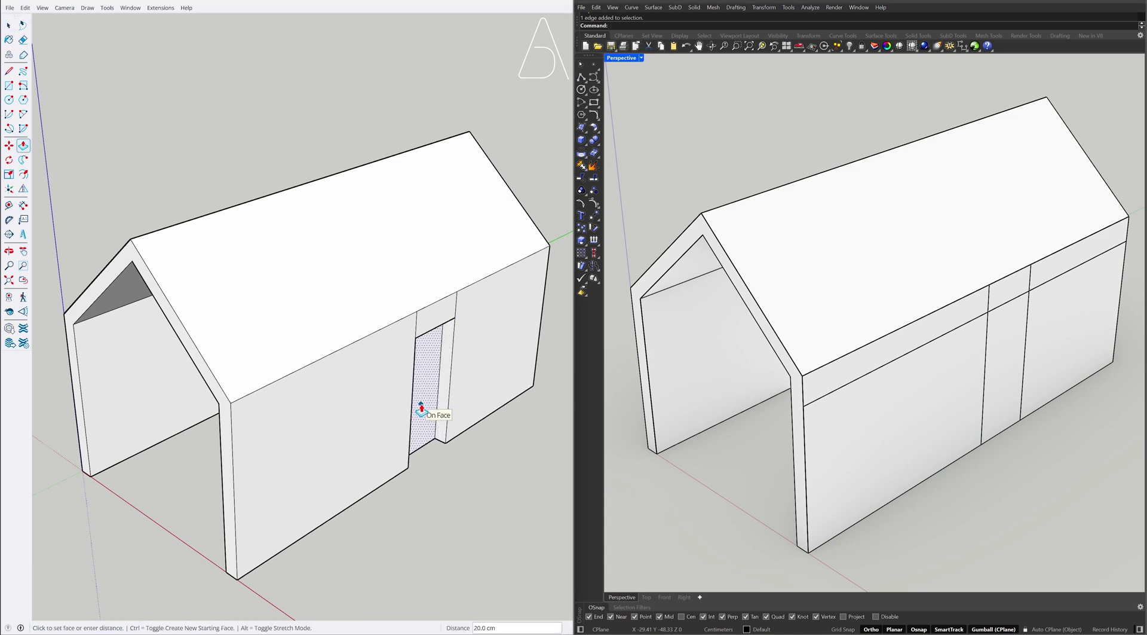
{"action": "left_click", "coordinate": [421, 411]}
{"action": "key", "text": "space"}
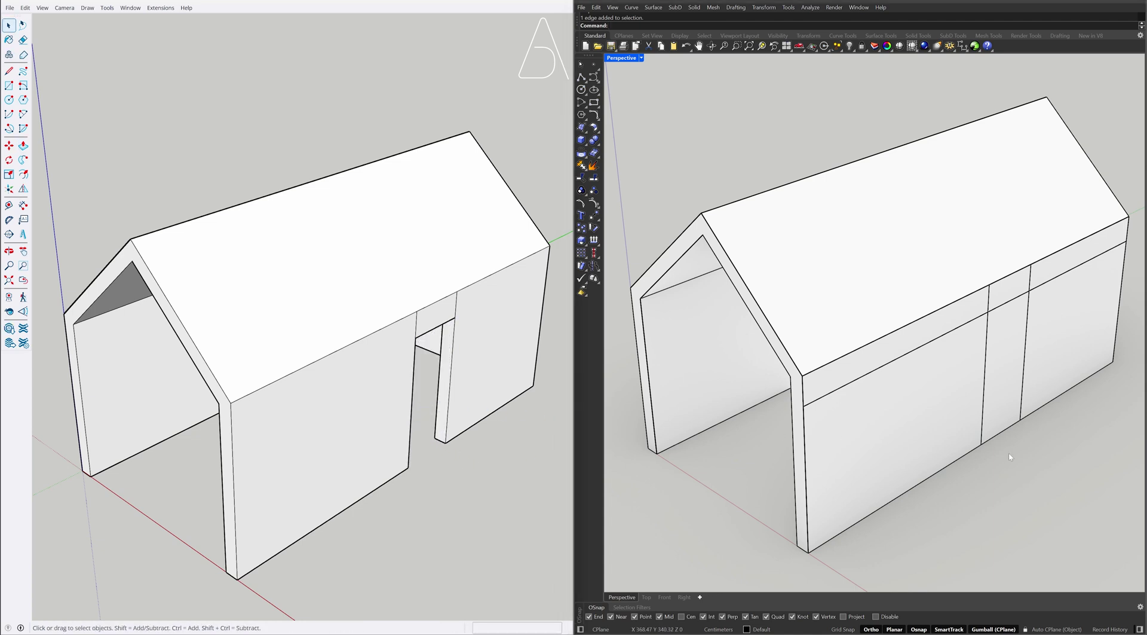
{"action": "type", "text": "PushPull"}
{"action": "key", "text": "Return"}
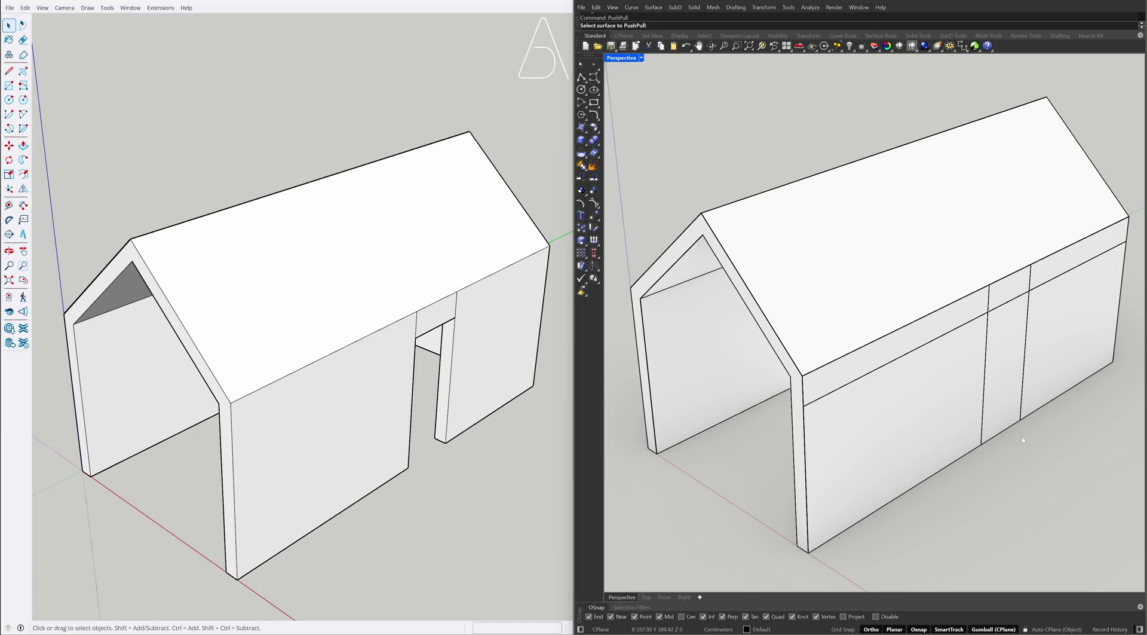
{"action": "left_click", "coordinate": [1010, 360]}
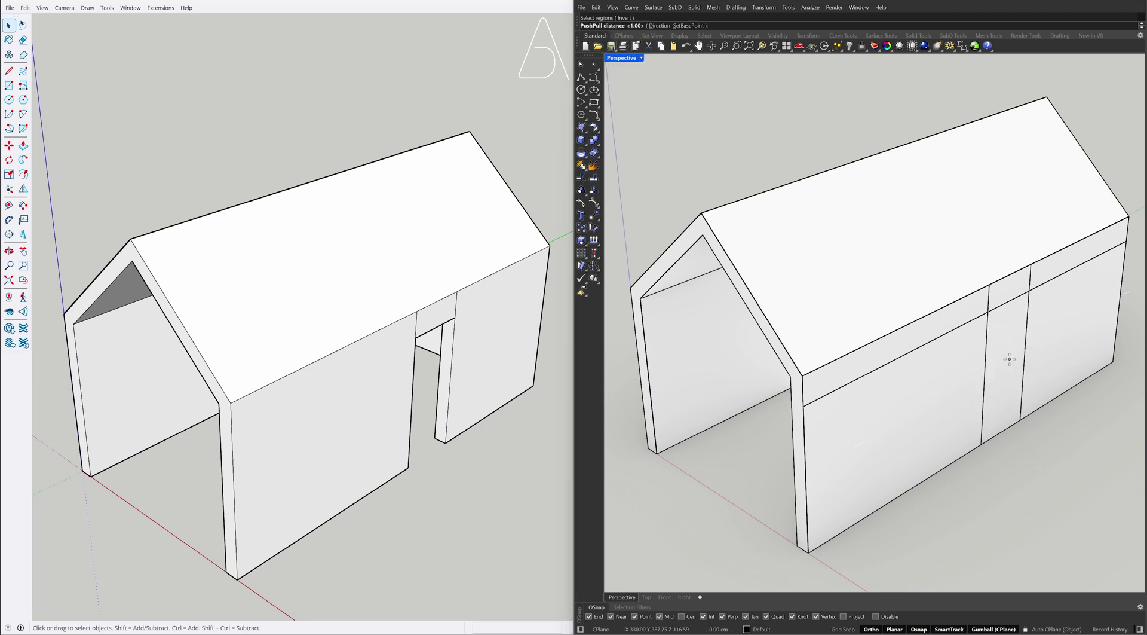
{"action": "left_click", "coordinate": [995, 353]}
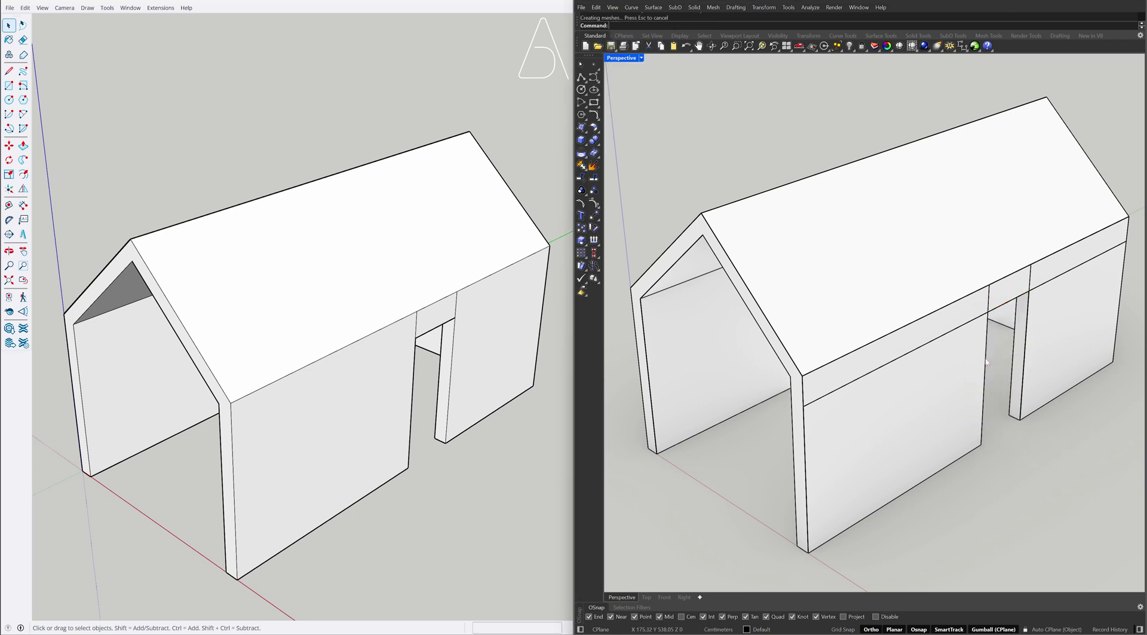
Erase the leftover edges above the SketchUp doorway and delete Rhino's three helper curves.
{"action": "left_click", "coordinate": [450, 469]}
{"action": "key", "text": "e"}
{"action": "left_click", "coordinate": [415, 322]}
{"action": "left_click", "coordinate": [457, 302]}
{"action": "key", "text": "space"}
{"action": "left_click", "coordinate": [997, 431]}
{"action": "type", "text": "SelCrv"}
{"action": "key", "text": "Return"}
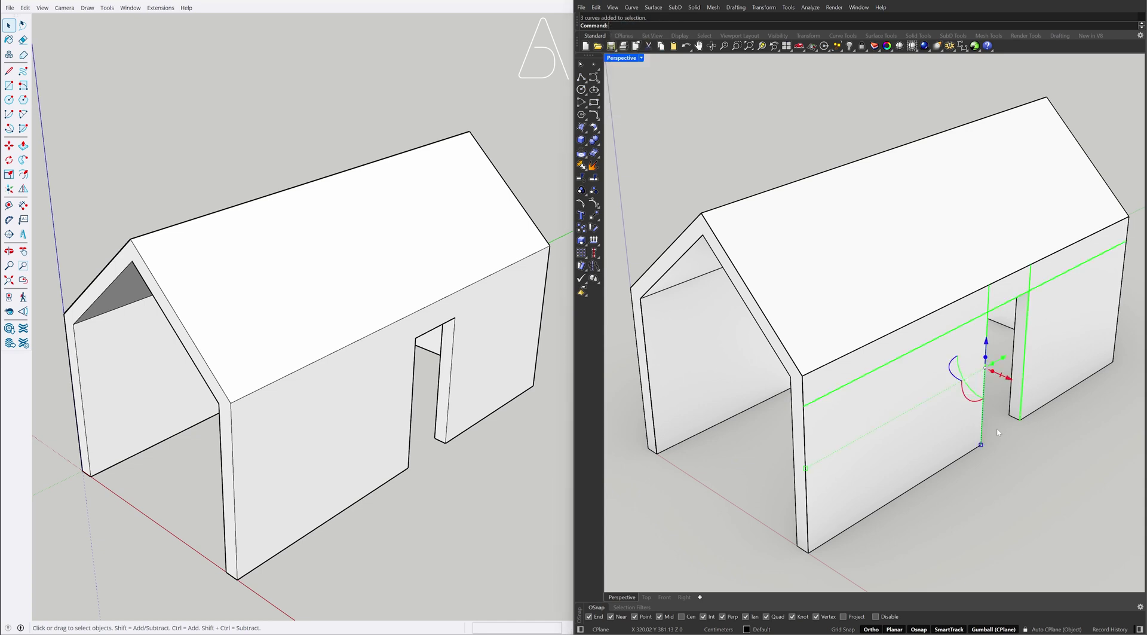
{"action": "key", "text": "Delete"}
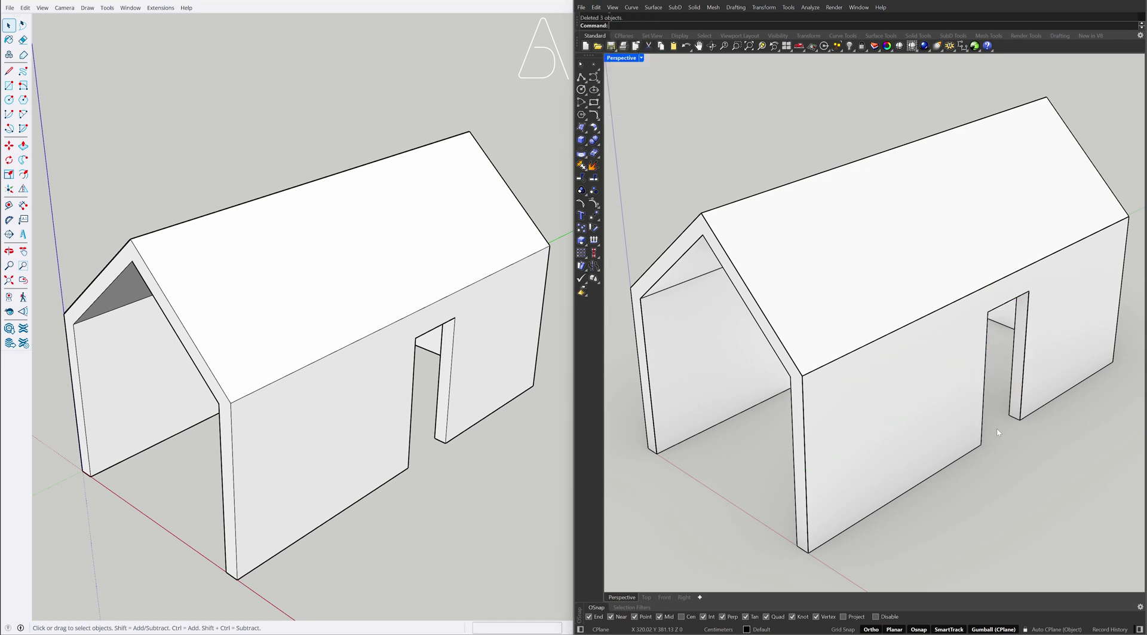
Select the entire SketchUp house and bring up its context menu to make a group.
{"action": "scroll", "coordinate": [1020, 382], "scroll_direction": "up", "scroll_amount": 5}
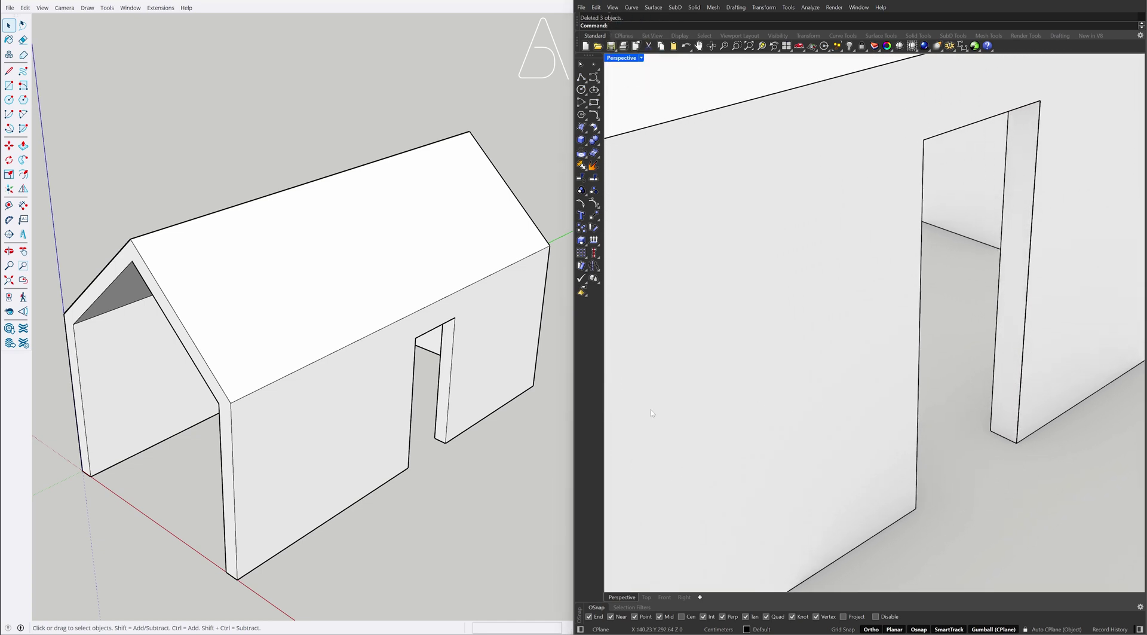
{"action": "triple_click", "coordinate": [384, 396]}
{"action": "right_click", "coordinate": [385, 396]}
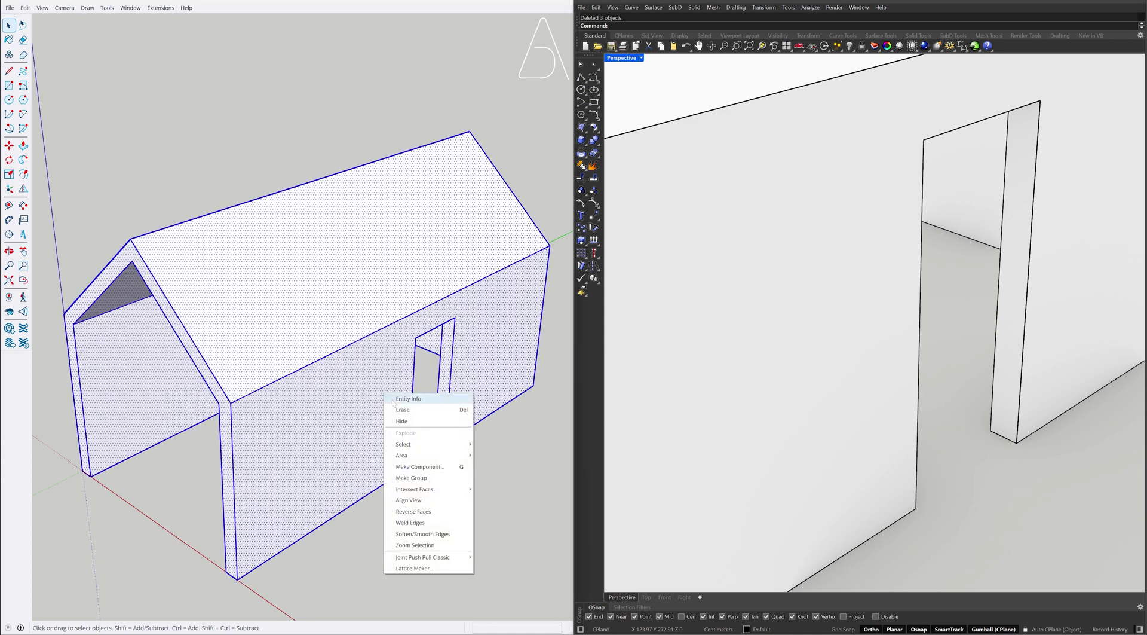
Group the house in SketchUp and clear the selection.
{"action": "left_click", "coordinate": [442, 477]}
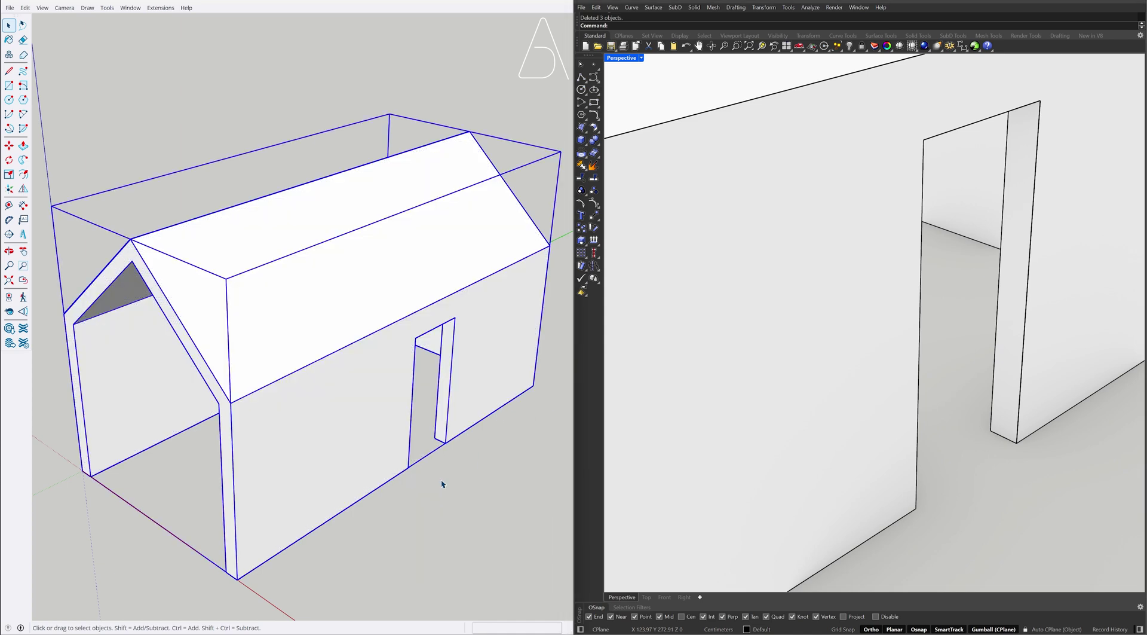
{"action": "left_click", "coordinate": [440, 484]}
{"action": "scroll", "coordinate": [448, 394], "scroll_direction": "up", "scroll_amount": 6}
{"action": "middle_click_drag", "start_coordinate": [423, 407], "coordinate": [428, 384]}
Draw a rectangle covering the doorway opening.
{"action": "key", "text": "r"}
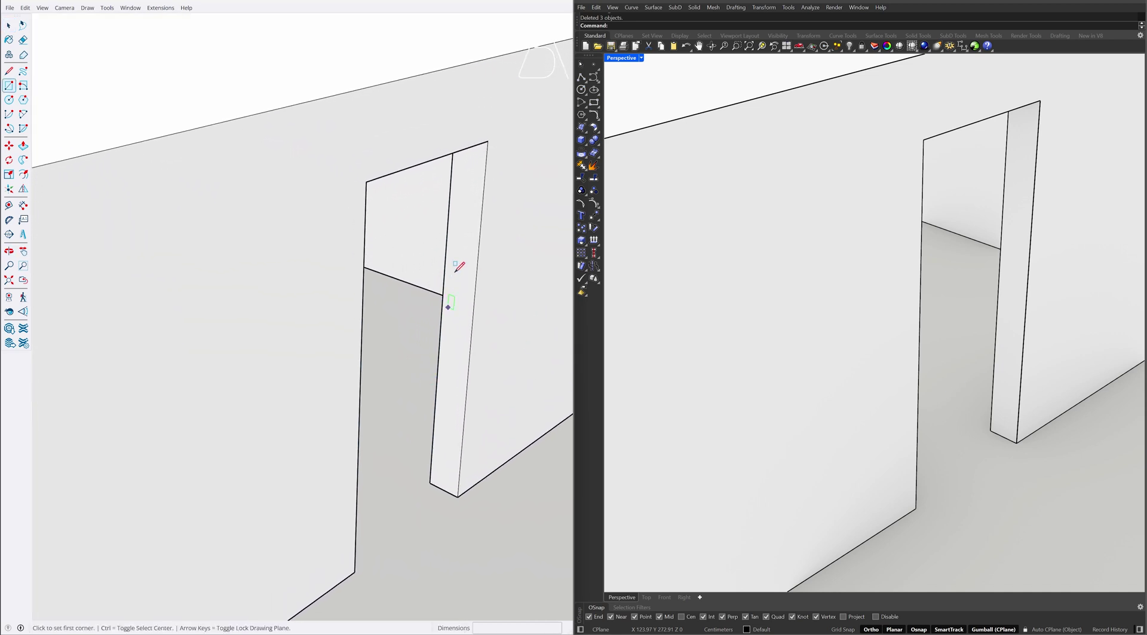
{"action": "left_click", "coordinate": [489, 141]}
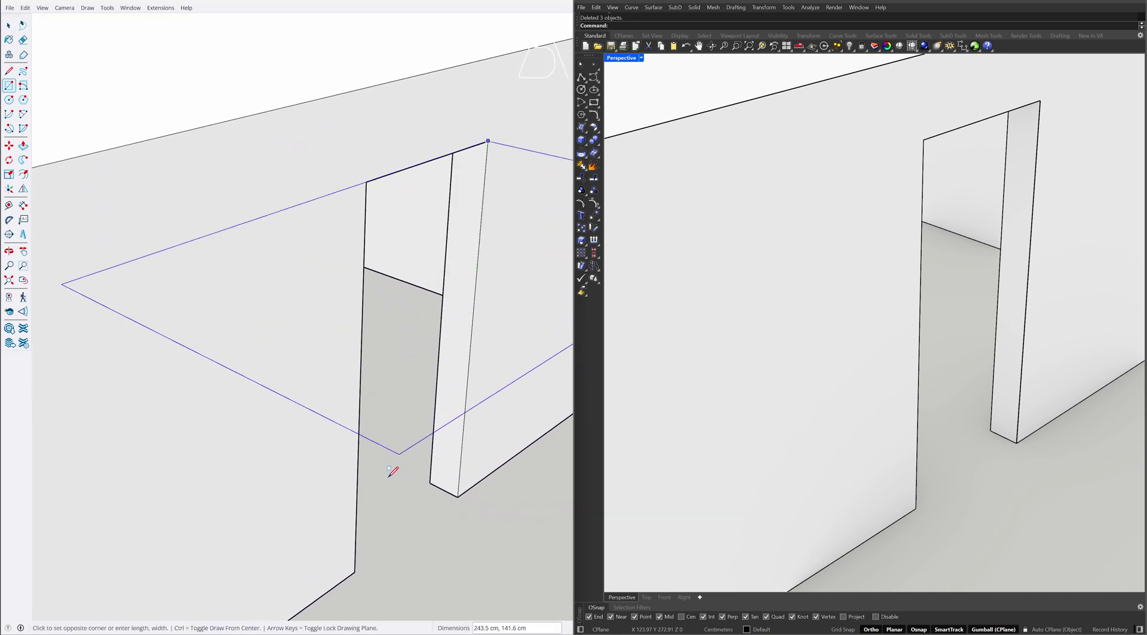
{"action": "left_click", "coordinate": [355, 572]}
{"action": "key", "text": "space"}
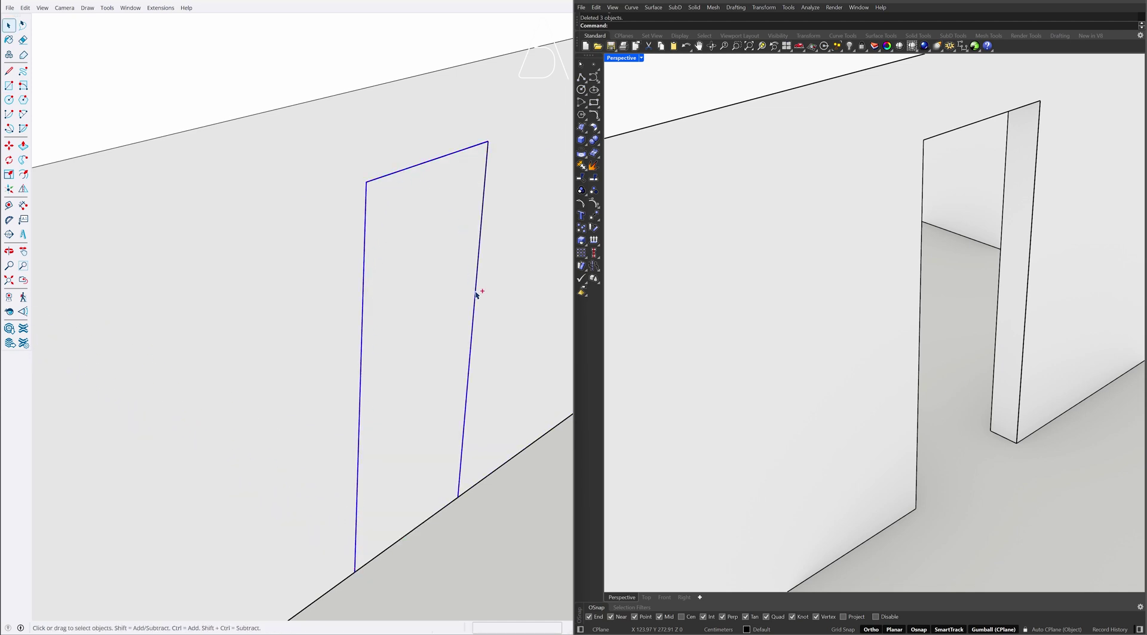
Offset the doorway rectangle by 5, then delete the inner face to reopen the doorway.
{"action": "key", "text": "f"}
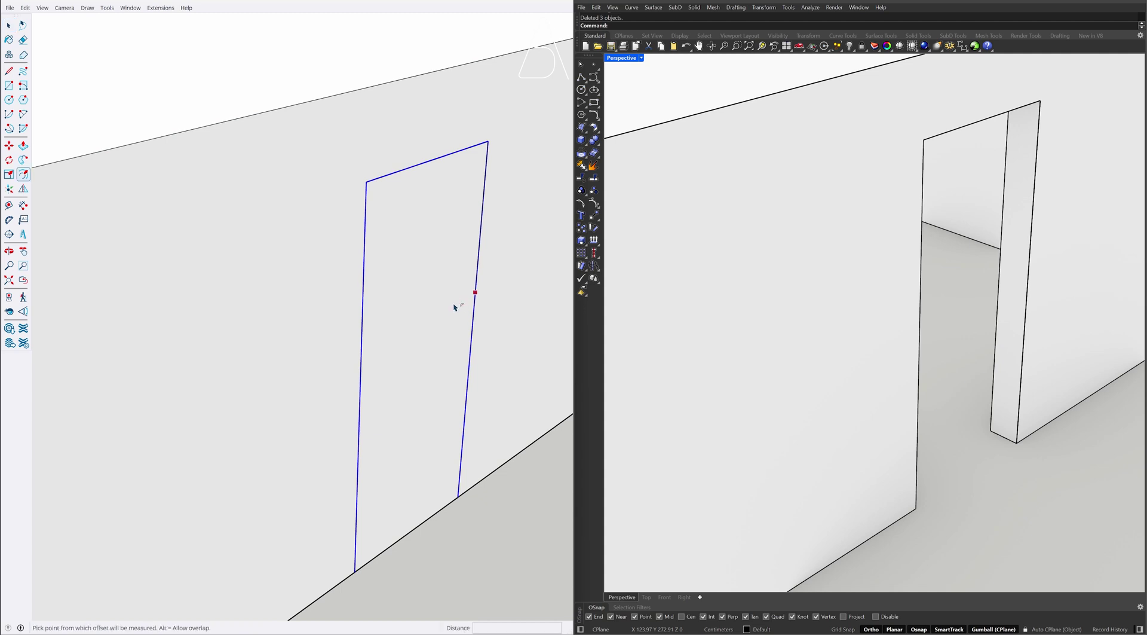
{"action": "left_click", "coordinate": [459, 305]}
{"action": "type", "text": "5"}
{"action": "key", "text": "Return"}
{"action": "key", "text": "space"}
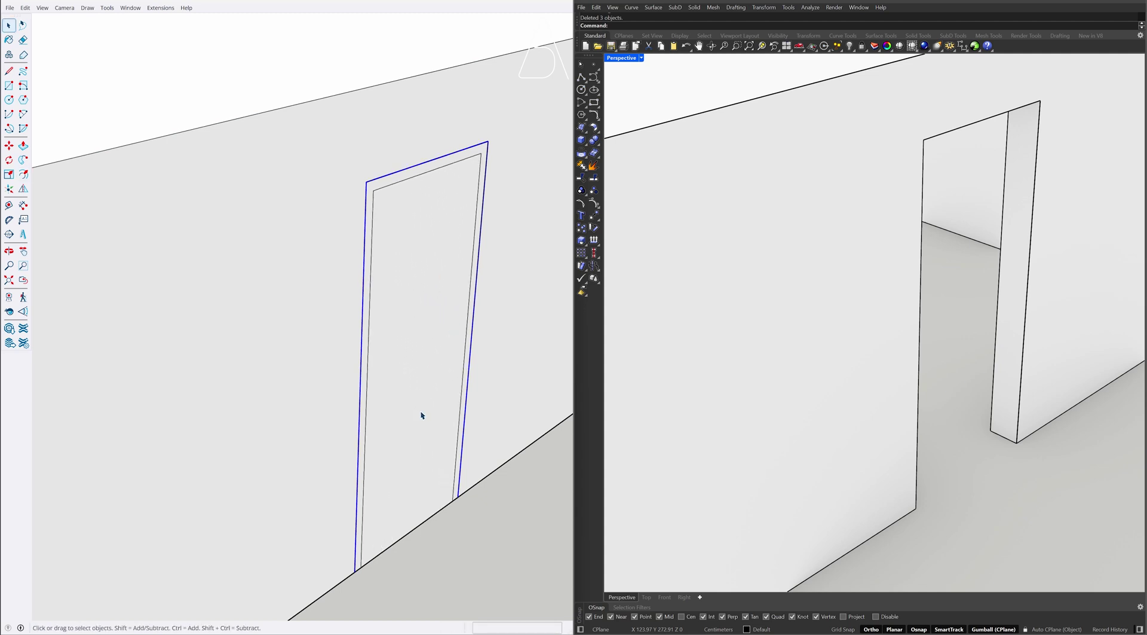
{"action": "left_click", "coordinate": [421, 416]}
{"action": "left_click", "coordinate": [432, 516], "text": "shift"}
{"action": "key", "text": "Delete"}
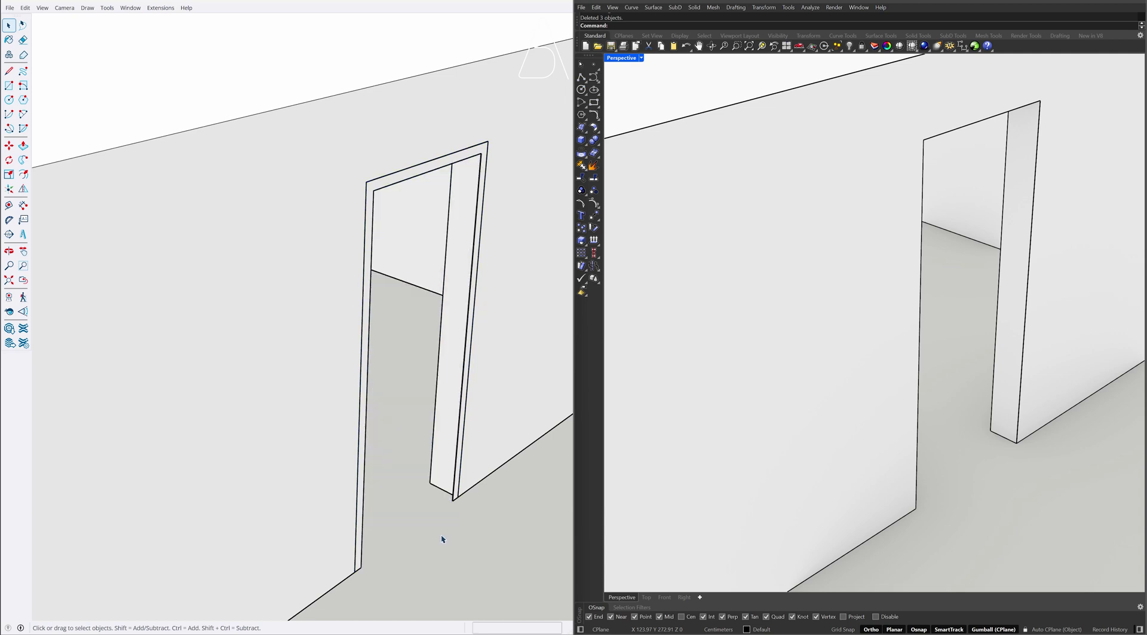
Push/pull the frame face to a depth of 20.
{"action": "key", "text": "p"}
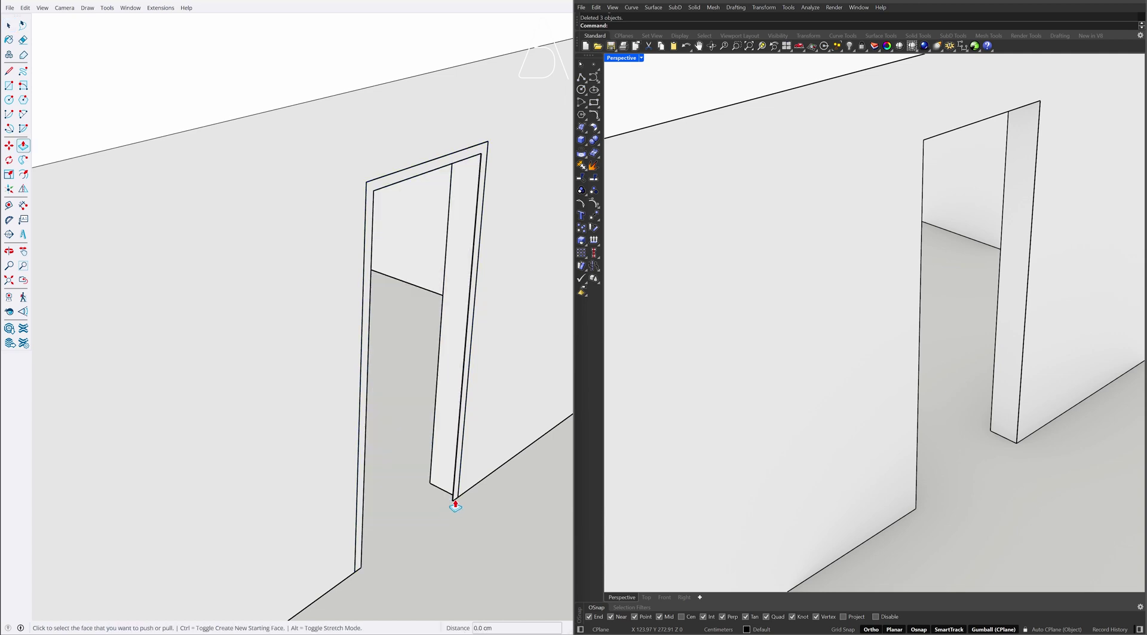
{"action": "left_click", "coordinate": [452, 499]}
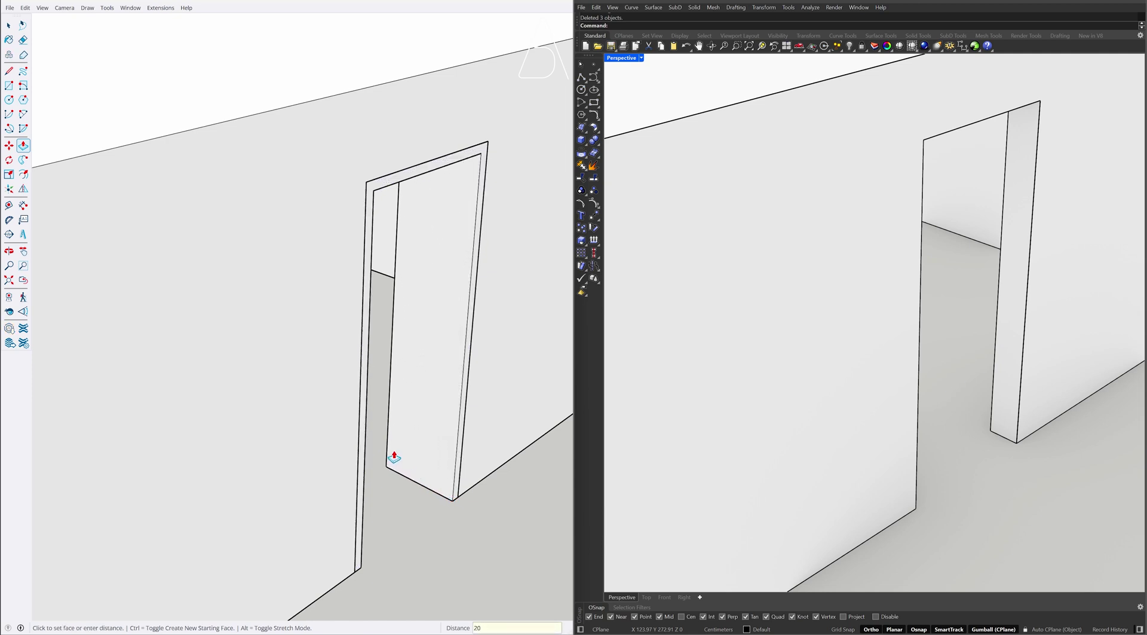
{"action": "key", "text": "Return"}
{"action": "key", "text": "space"}
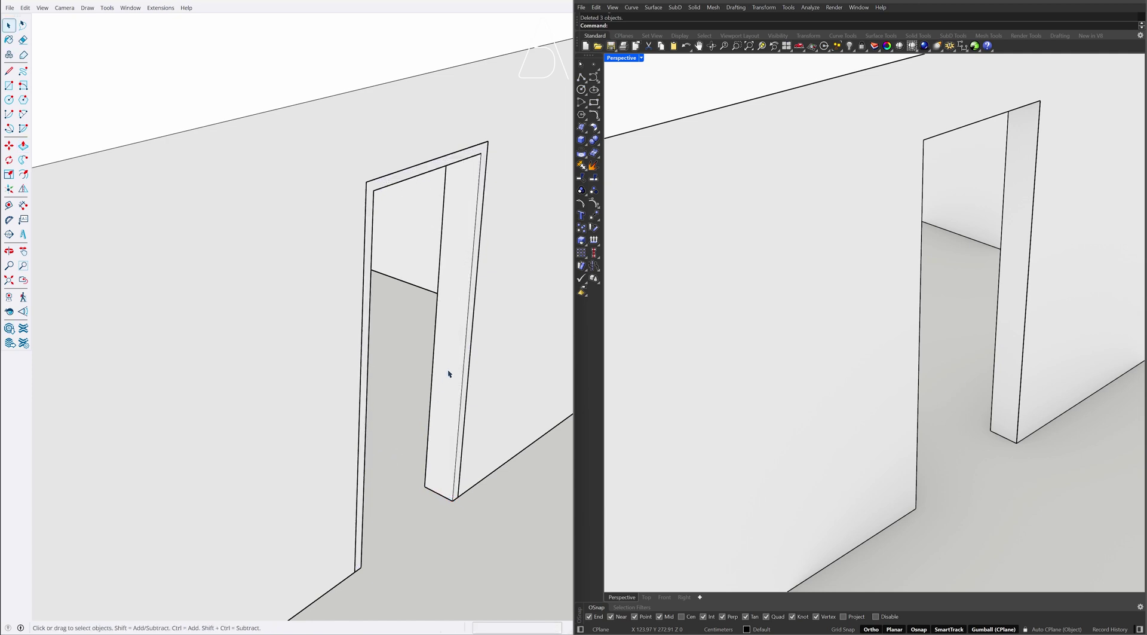
Select the whole door frame and make it a group.
{"action": "triple_click", "coordinate": [450, 343]}
{"action": "right_click", "coordinate": [449, 344]}
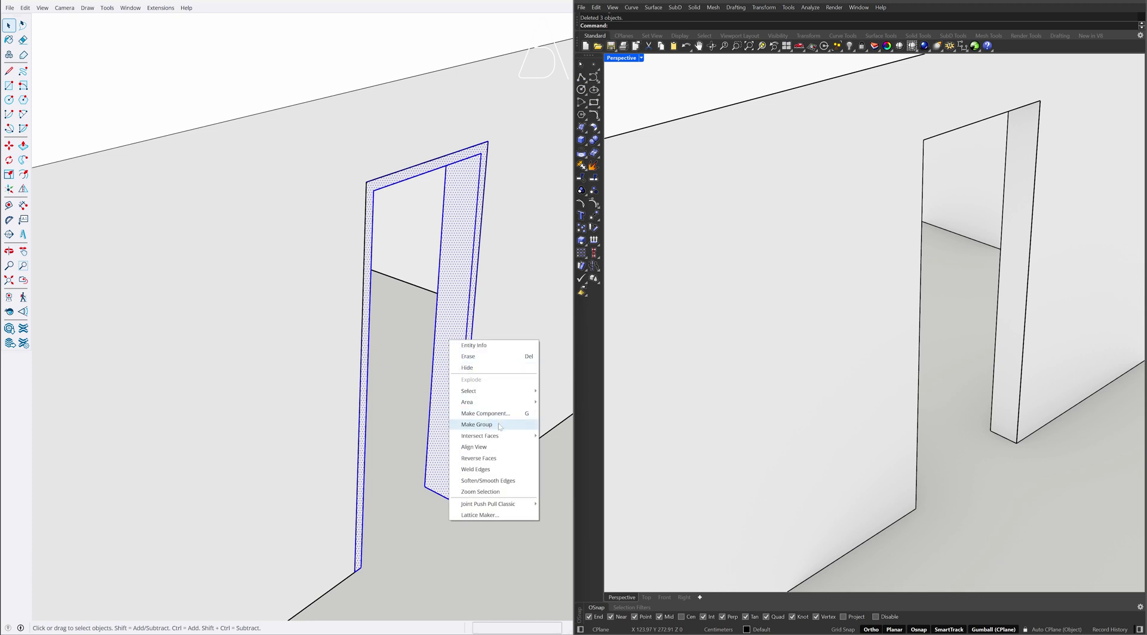
{"action": "left_click", "coordinate": [477, 424]}
Run Slab with a 5 offset on the opening's side and top edges to form the frame.
{"action": "left_click", "coordinate": [521, 478]}
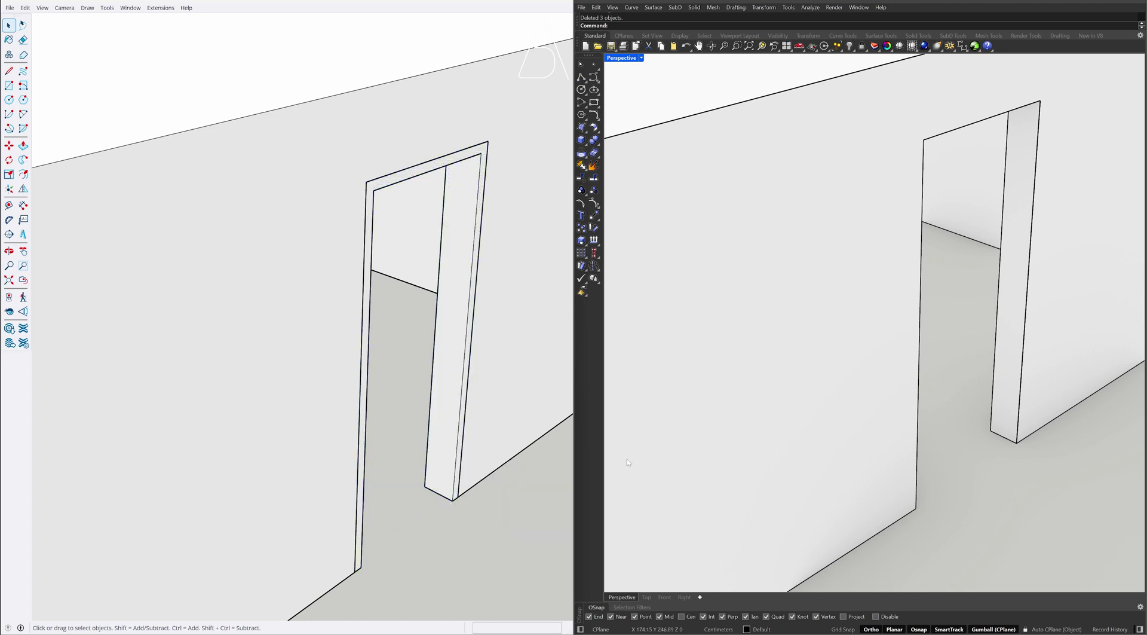
{"action": "left_click", "coordinate": [920, 330], "text": "ctrl+shift"}
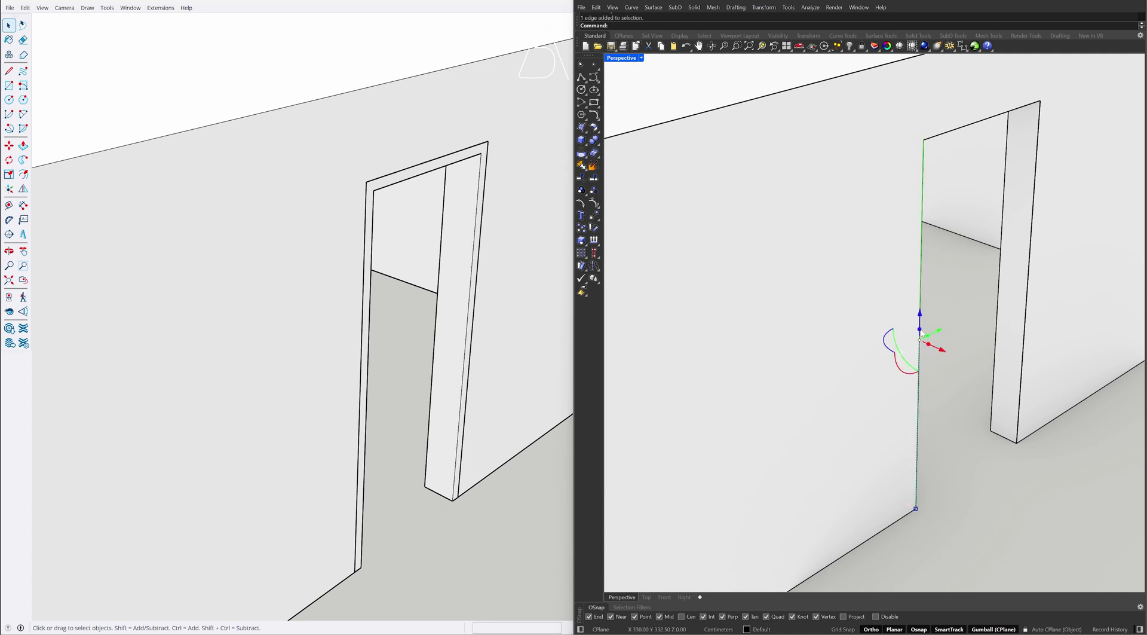
{"action": "left_click", "coordinate": [945, 135], "text": "ctrl+shift"}
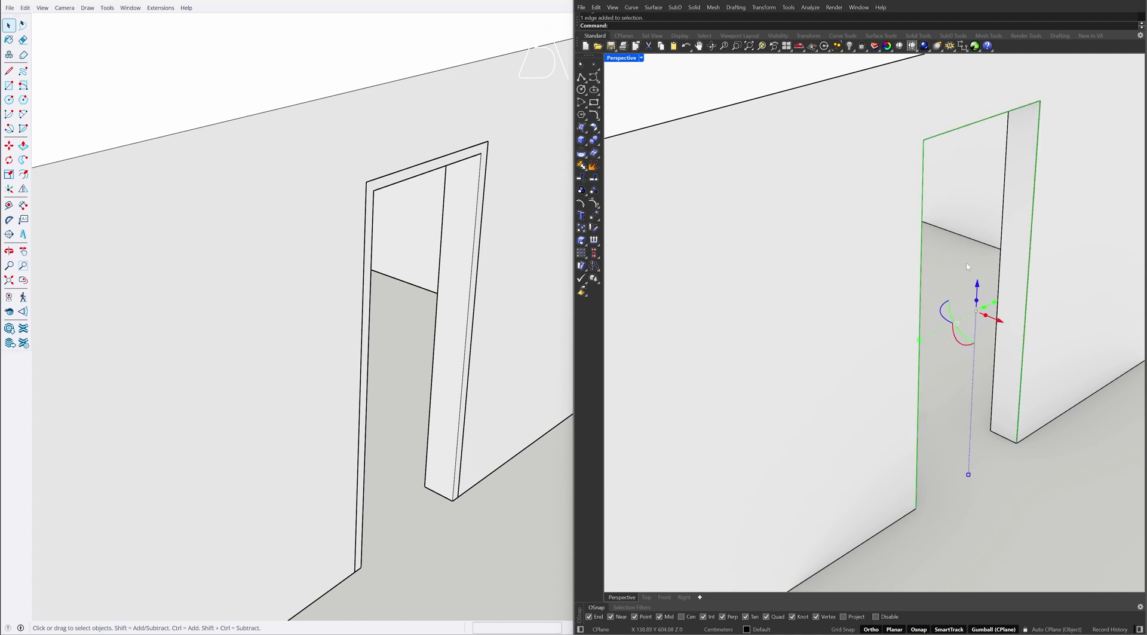
{"action": "type", "text": "slab"}
{"action": "key", "text": "Return"}
{"action": "type", "text": "5"}
{"action": "key", "text": "Return"}
{"action": "left_click", "coordinate": [930, 338]}
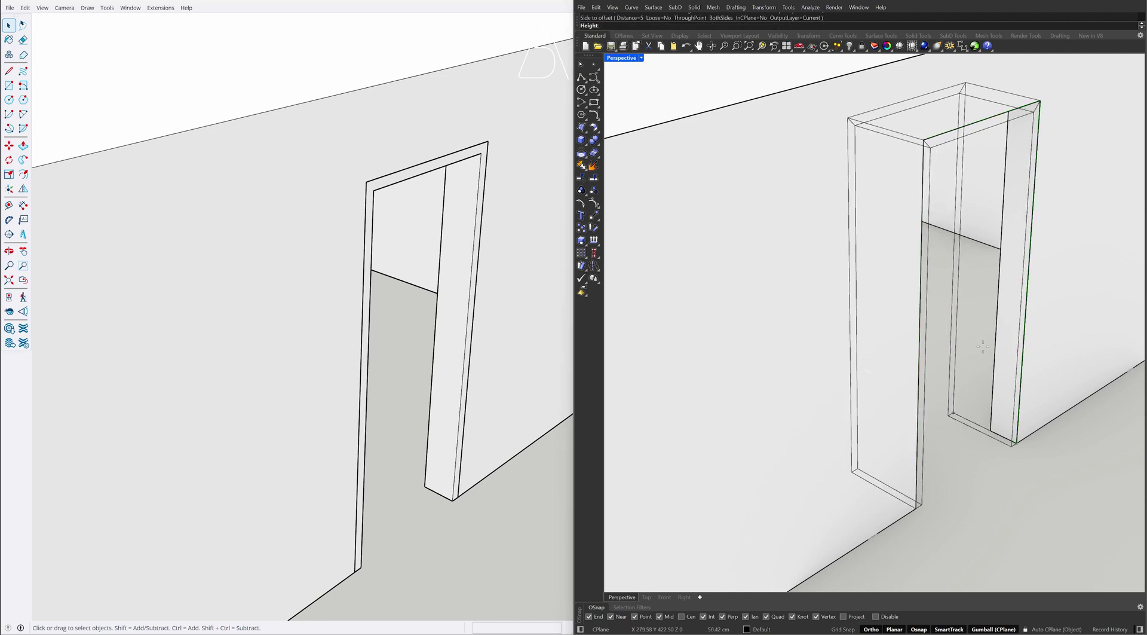
{"action": "left_click", "coordinate": [992, 368]}
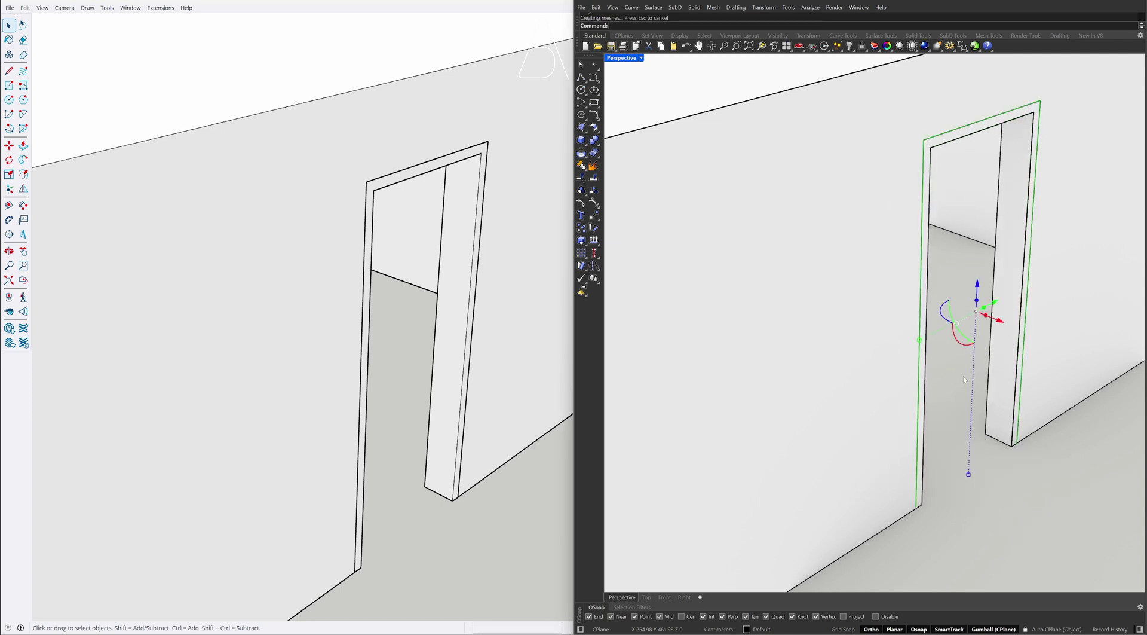
{"action": "key", "text": "Escape"}
{"action": "left_click", "coordinate": [397, 349]}
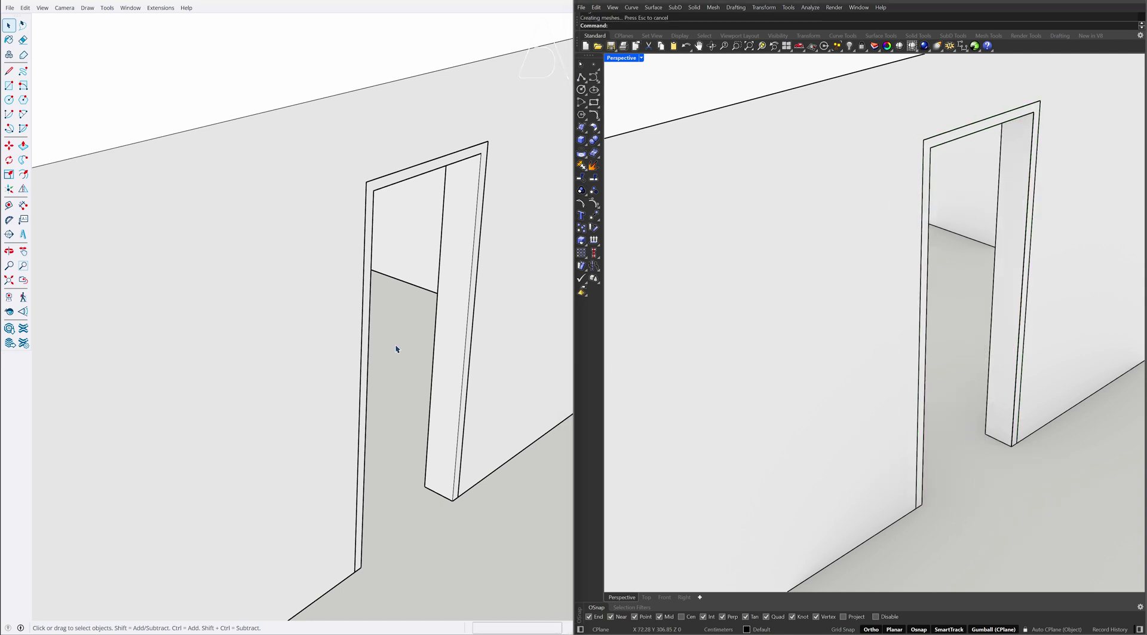
Paint the SketchUp door frame with Color M07 from the Colors collection.
{"action": "key", "text": "b"}
{"action": "middle_click_drag", "start_coordinate": [400, 339], "coordinate": [258, 325]}
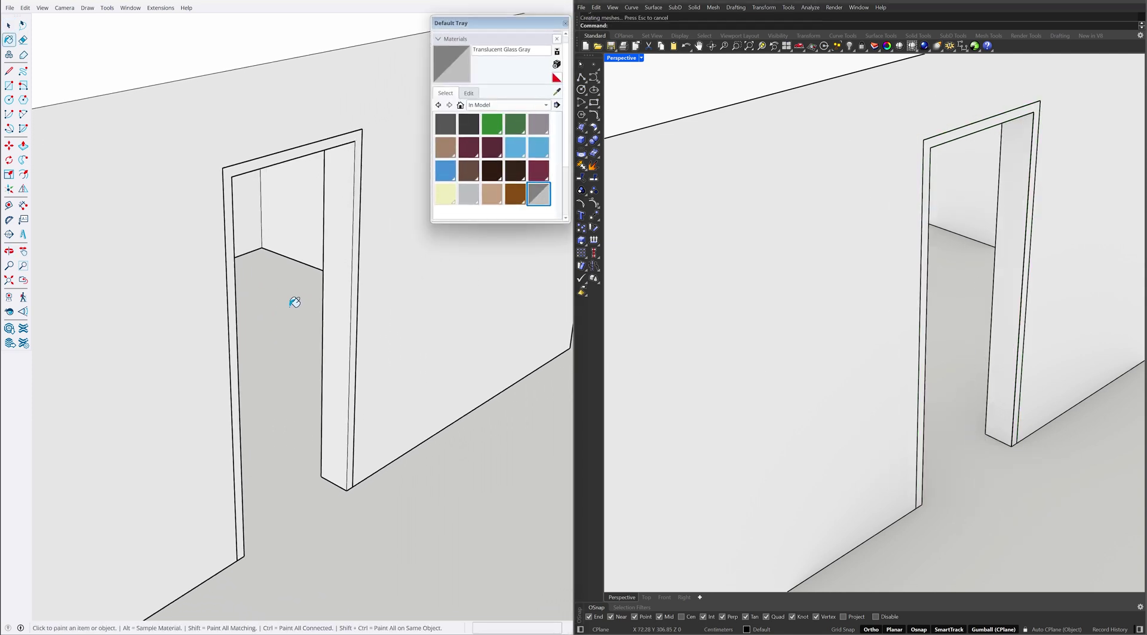
{"action": "left_click", "coordinate": [509, 107]}
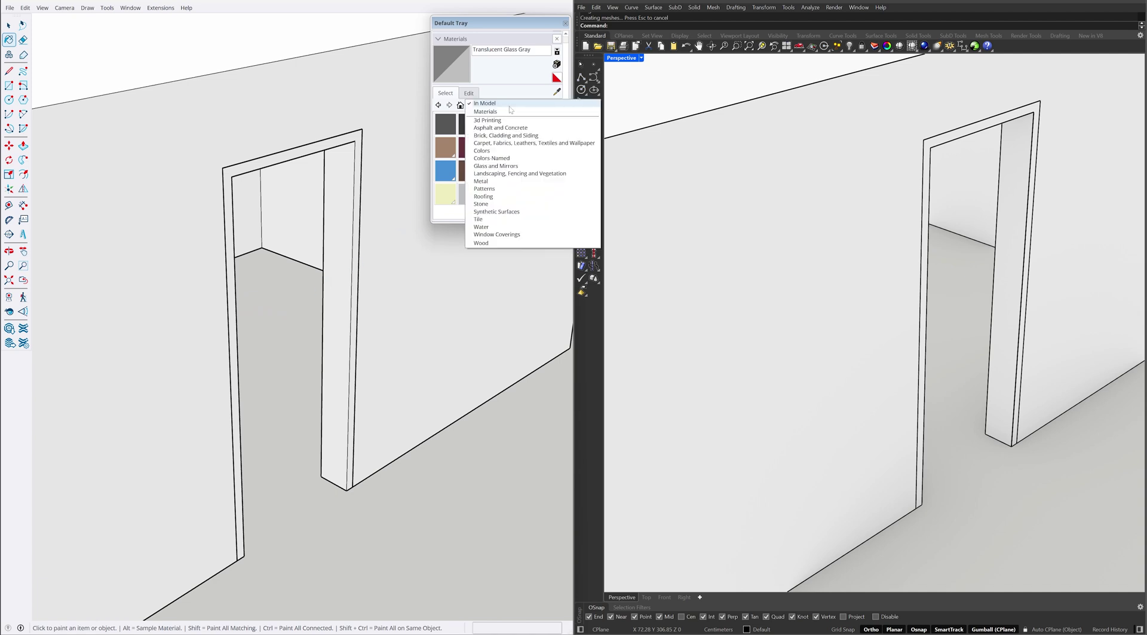
{"action": "left_click", "coordinate": [509, 151]}
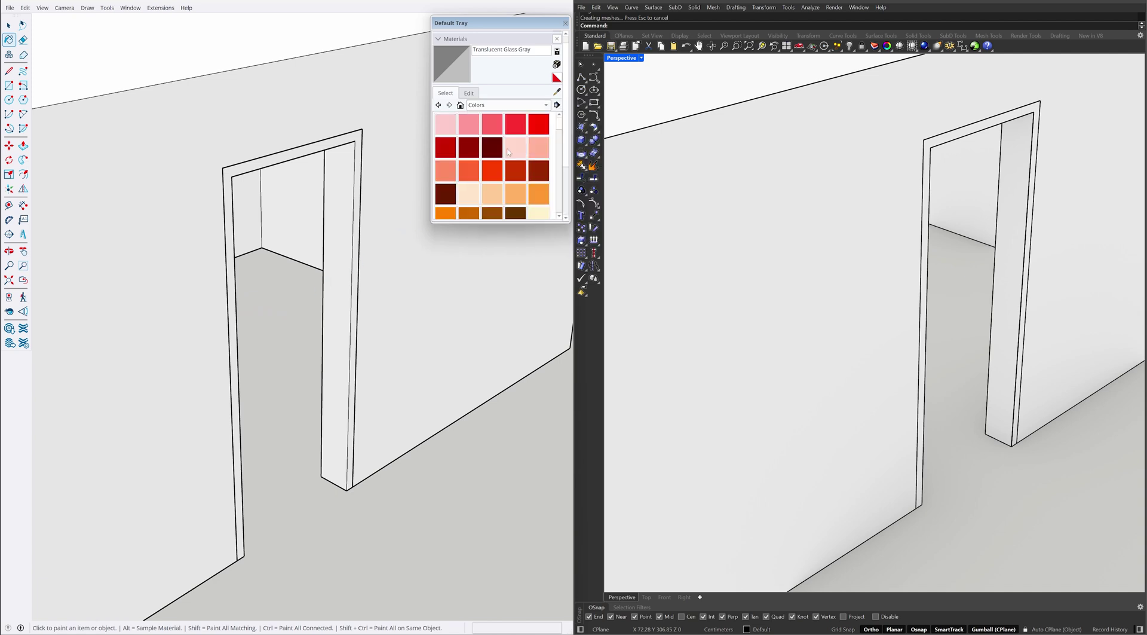
{"action": "scroll", "coordinate": [518, 182], "scroll_direction": "down", "scroll_amount": 8}
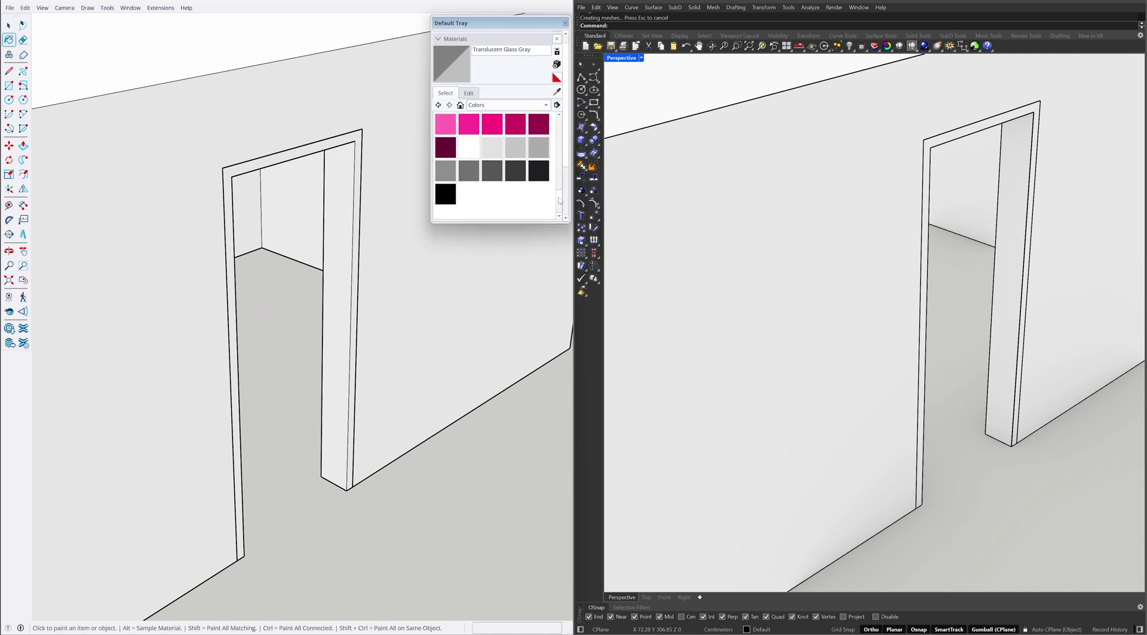
{"action": "left_click", "coordinate": [516, 173]}
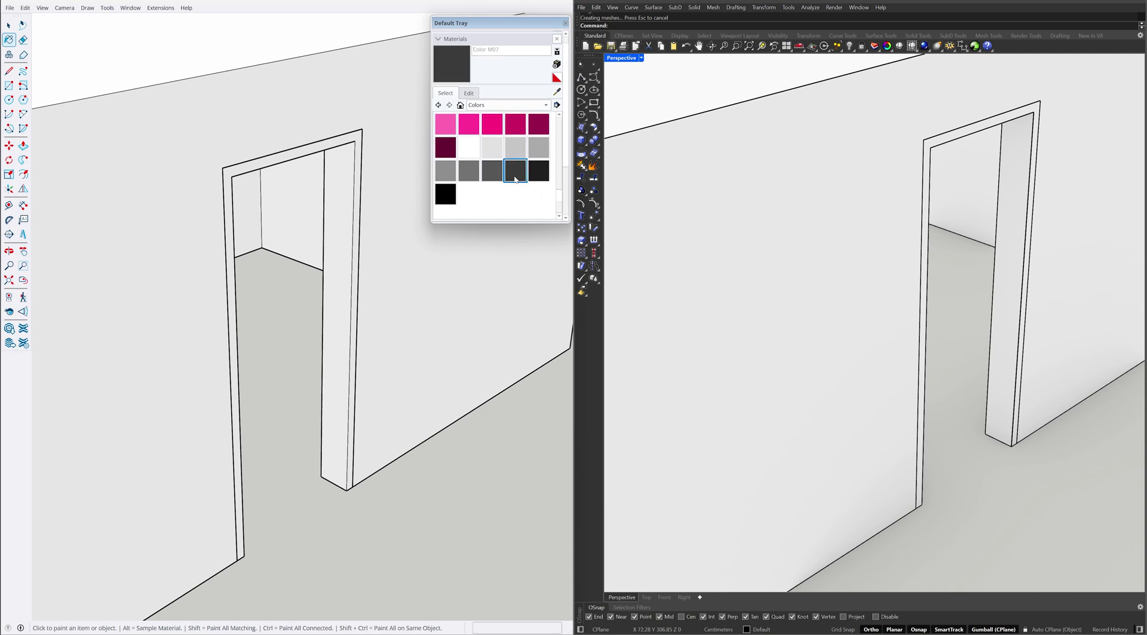
{"action": "left_click", "coordinate": [348, 258]}
{"action": "key", "text": "space"}
{"action": "left_click", "coordinate": [945, 316]}
Create a Rhino Paint material whose colour is sampled from SketchUp's dark grey frame.
{"action": "type", "text": "Materials"}
{"action": "key", "text": "Return"}
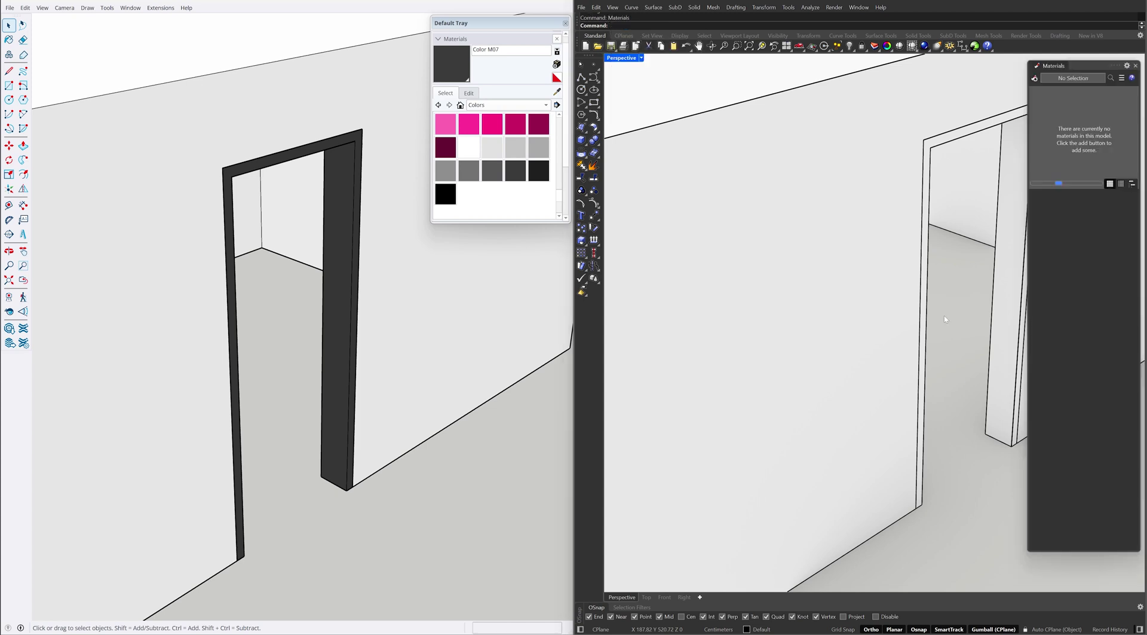
{"action": "right_click_drag", "start_coordinate": [944, 315], "coordinate": [809, 328]}
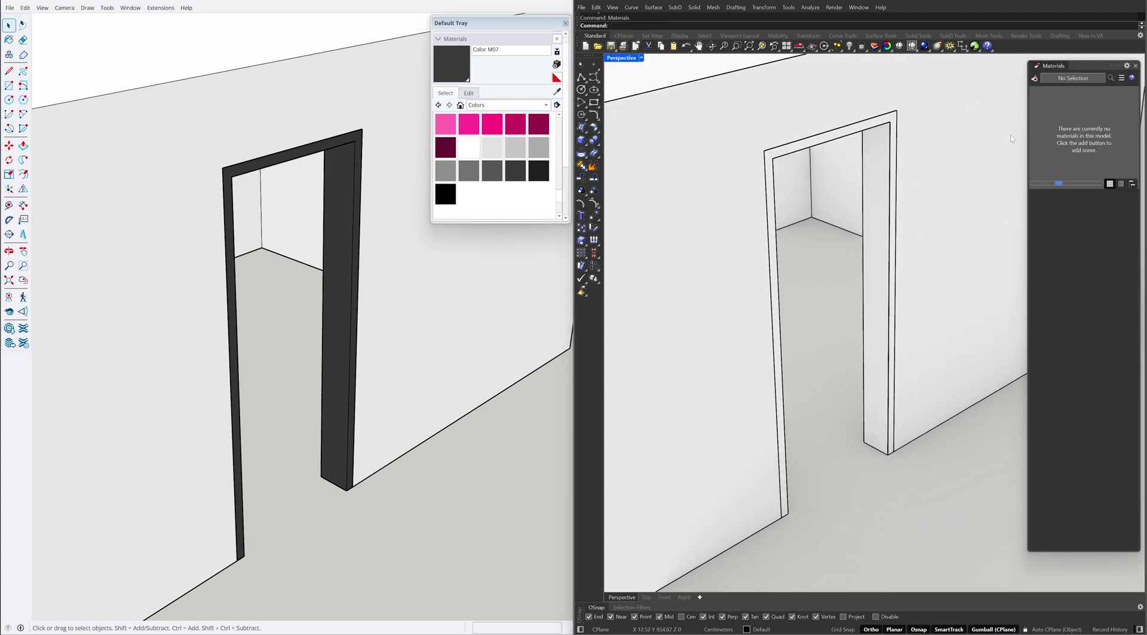
{"action": "left_click", "coordinate": [1035, 82]}
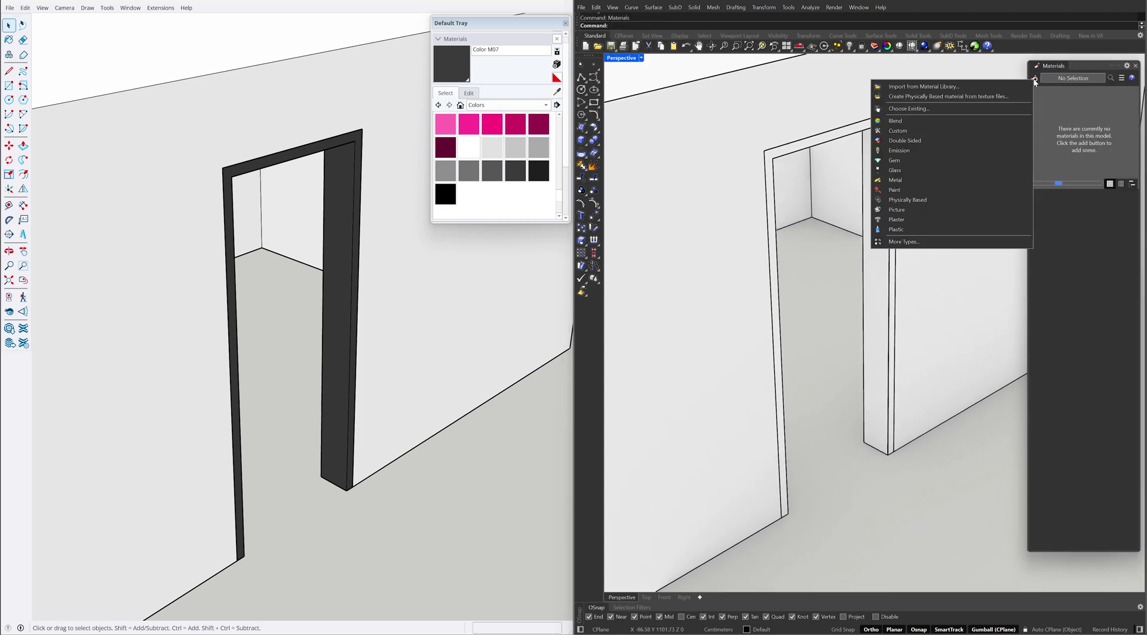
{"action": "left_click", "coordinate": [941, 189]}
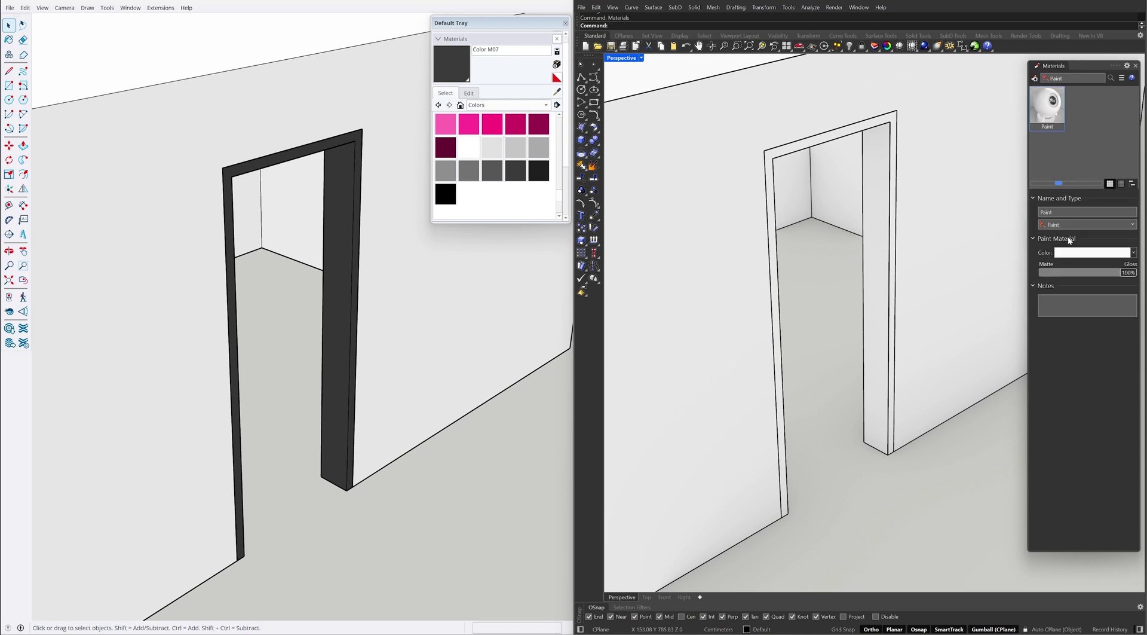
{"action": "left_click", "coordinate": [1094, 255]}
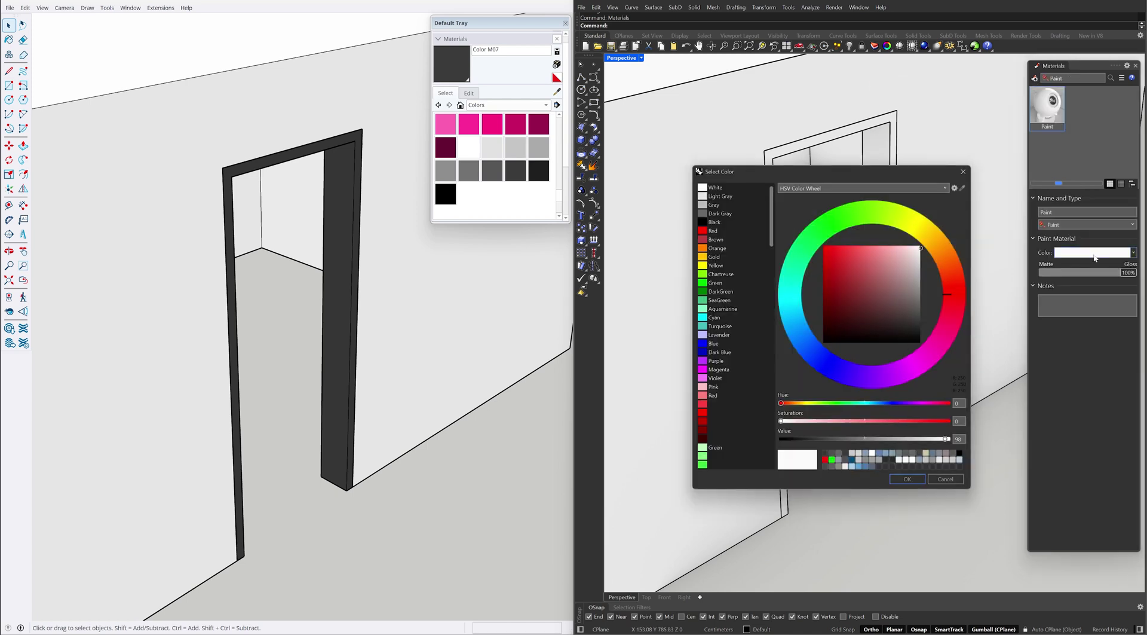
{"action": "left_click", "coordinate": [963, 189]}
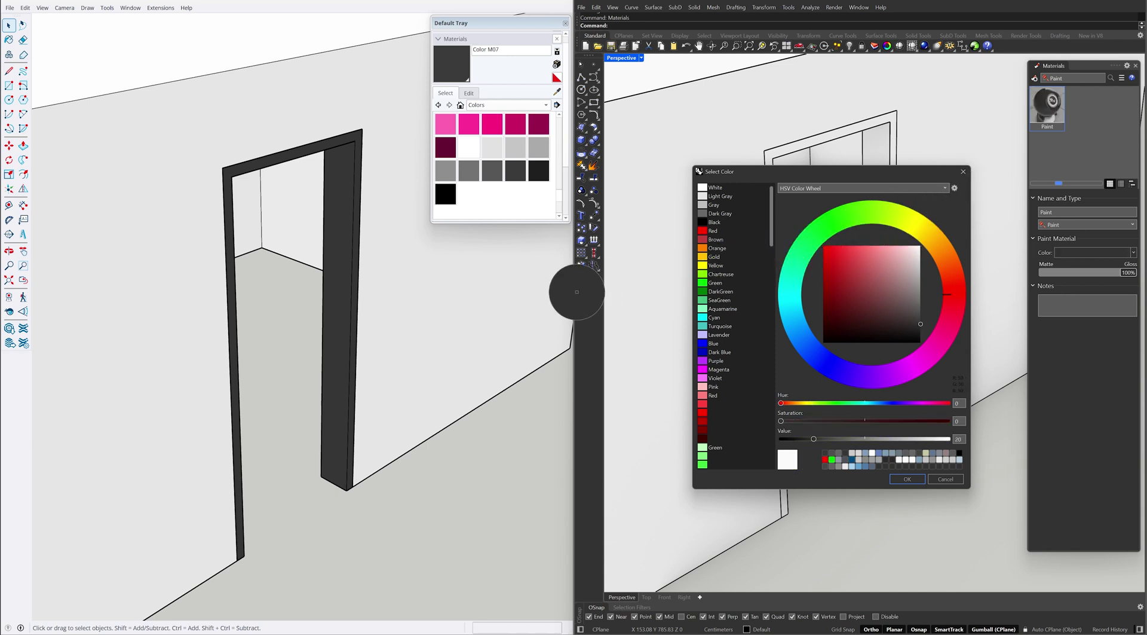
{"action": "left_click", "coordinate": [336, 289]}
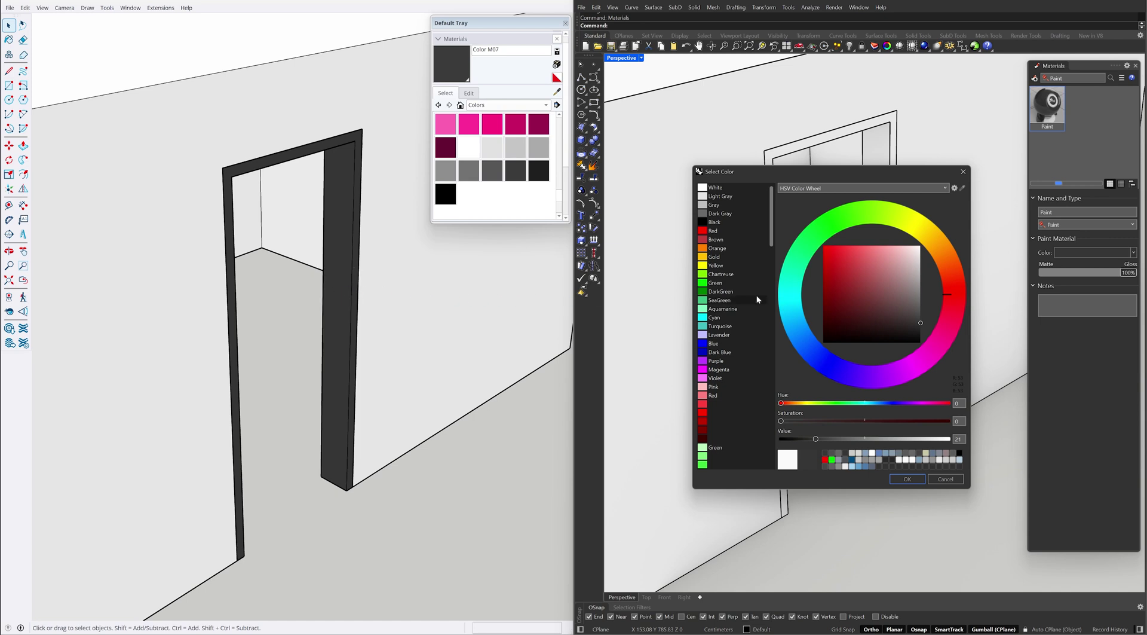
{"action": "left_click", "coordinate": [917, 479]}
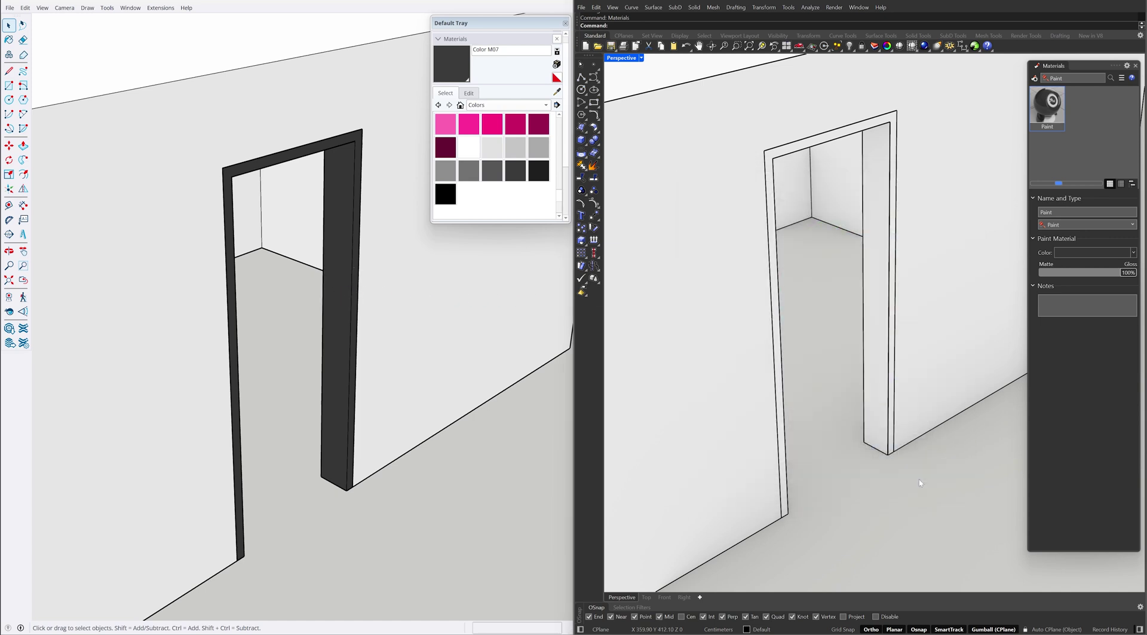
Assign the Paint material to the door frame and lower its gloss to about 11%.
{"action": "right_click", "coordinate": [1043, 106]}
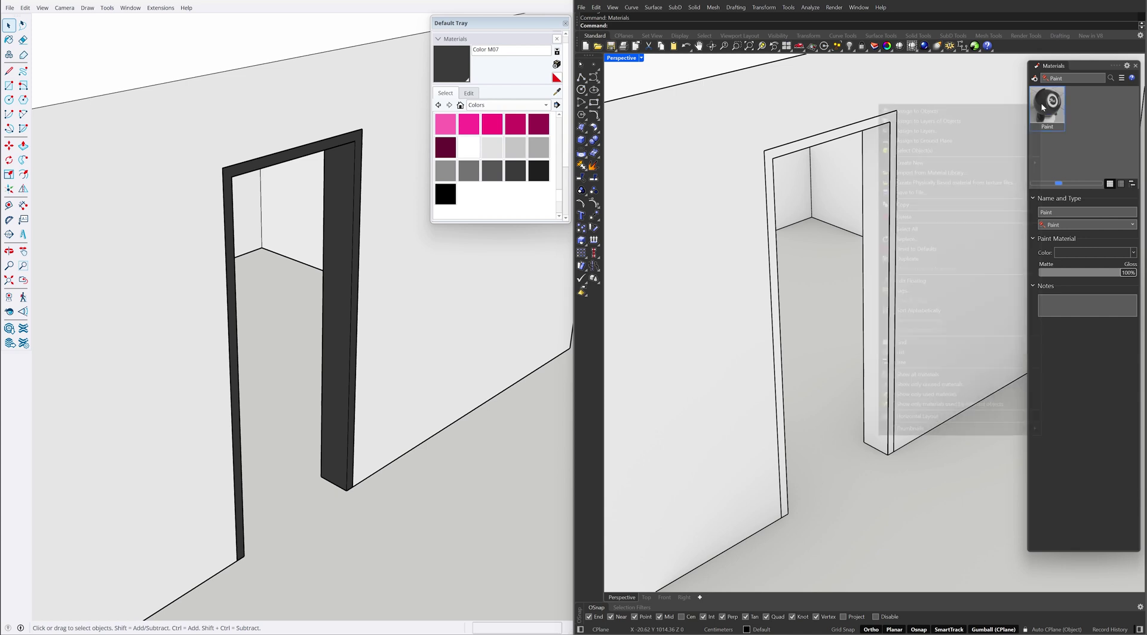
{"action": "left_click", "coordinate": [963, 113]}
{"action": "left_click", "coordinate": [875, 192]}
{"action": "key", "text": "Return"}
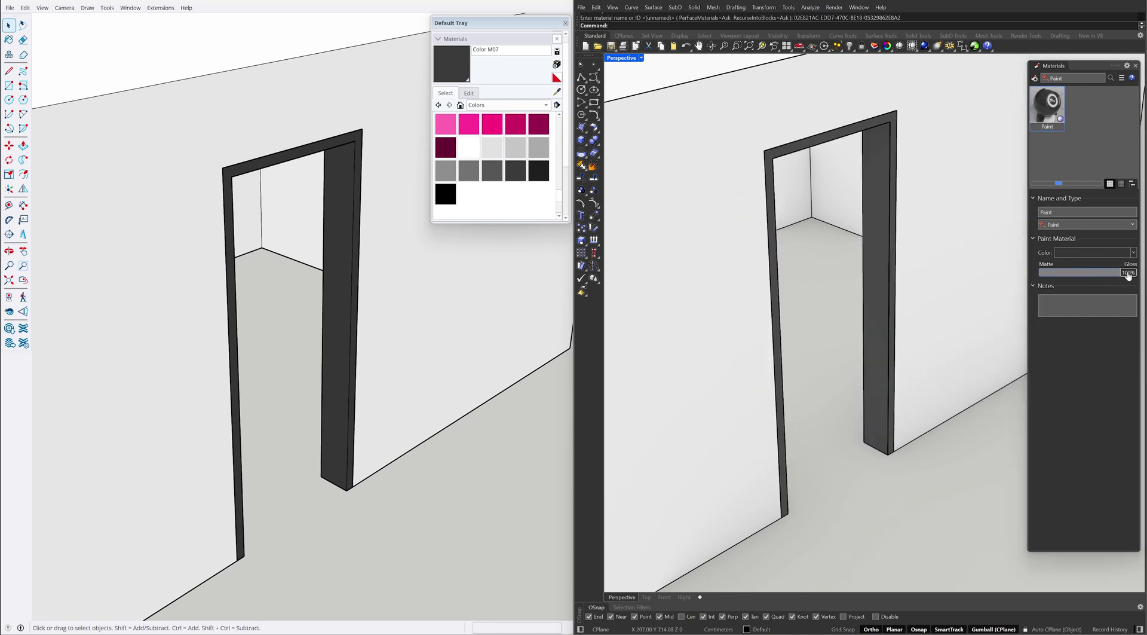
{"action": "left_click_drag", "start_coordinate": [1129, 274], "coordinate": [1054, 275]}
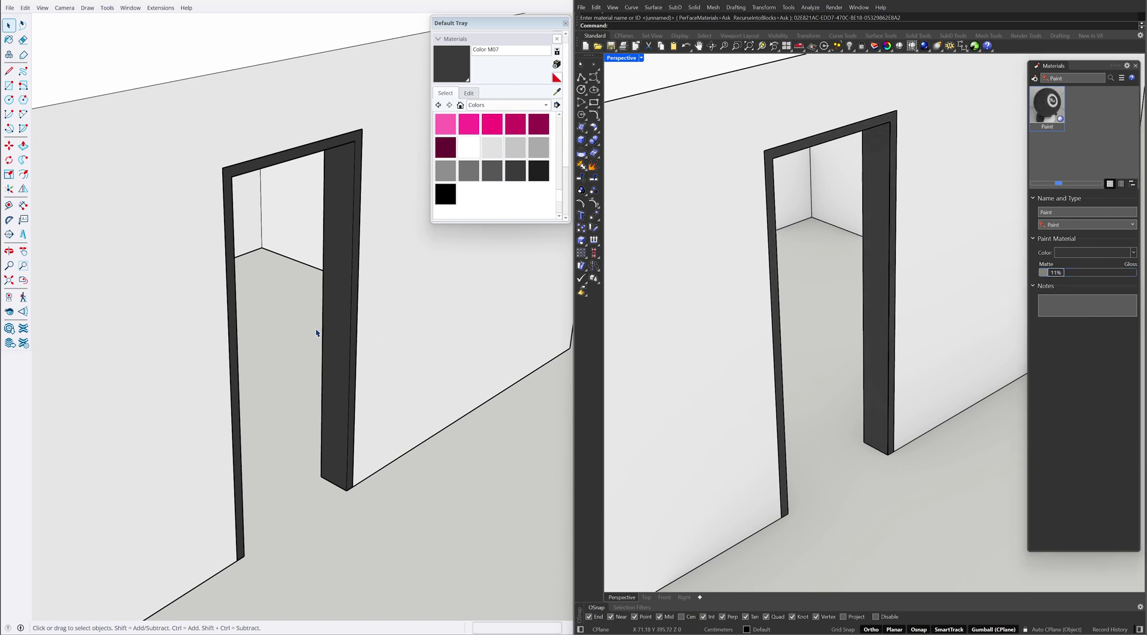
Draw a rectangular face filling the door opening inside the frame.
{"action": "left_click", "coordinate": [293, 333]}
{"action": "key", "text": "r"}
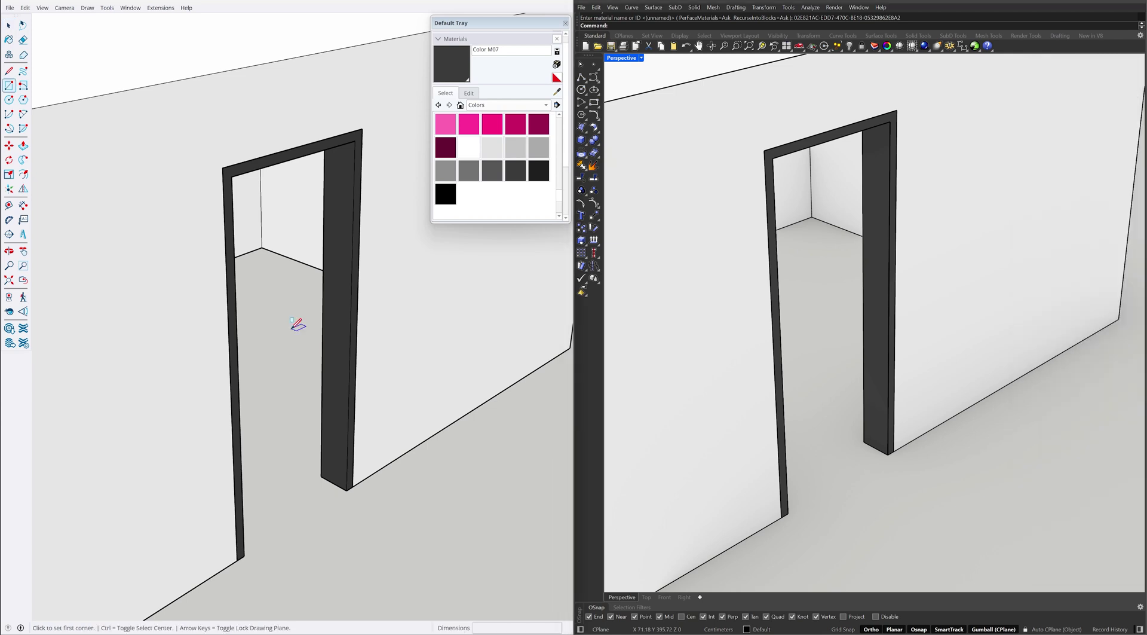
{"action": "left_click", "coordinate": [355, 141]}
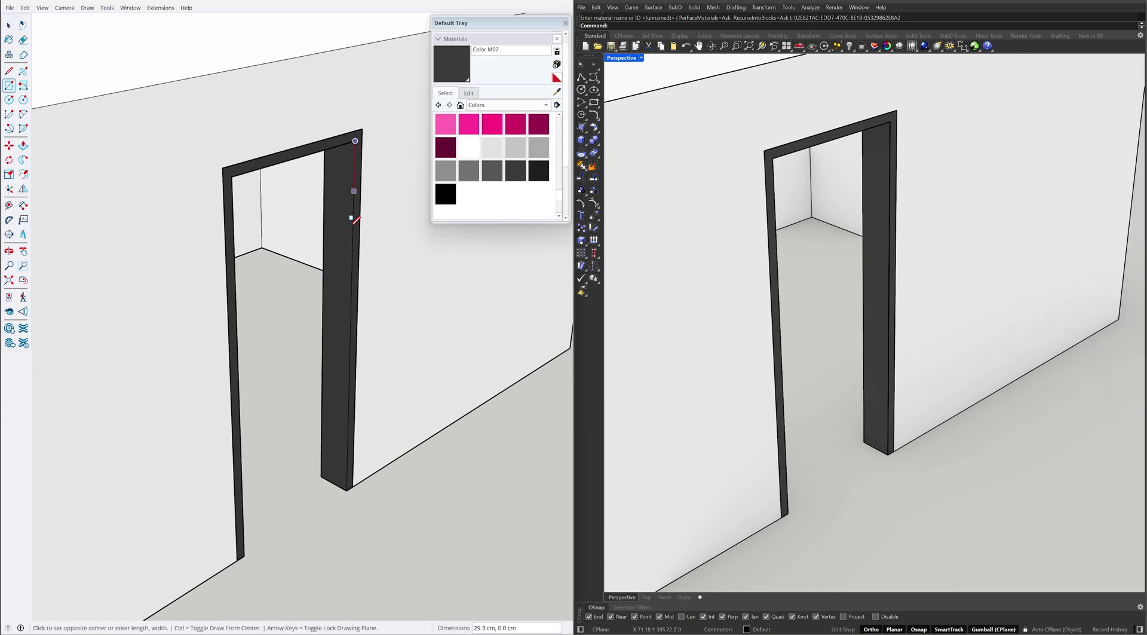
{"action": "left_click", "coordinate": [245, 554]}
{"action": "key", "text": "space"}
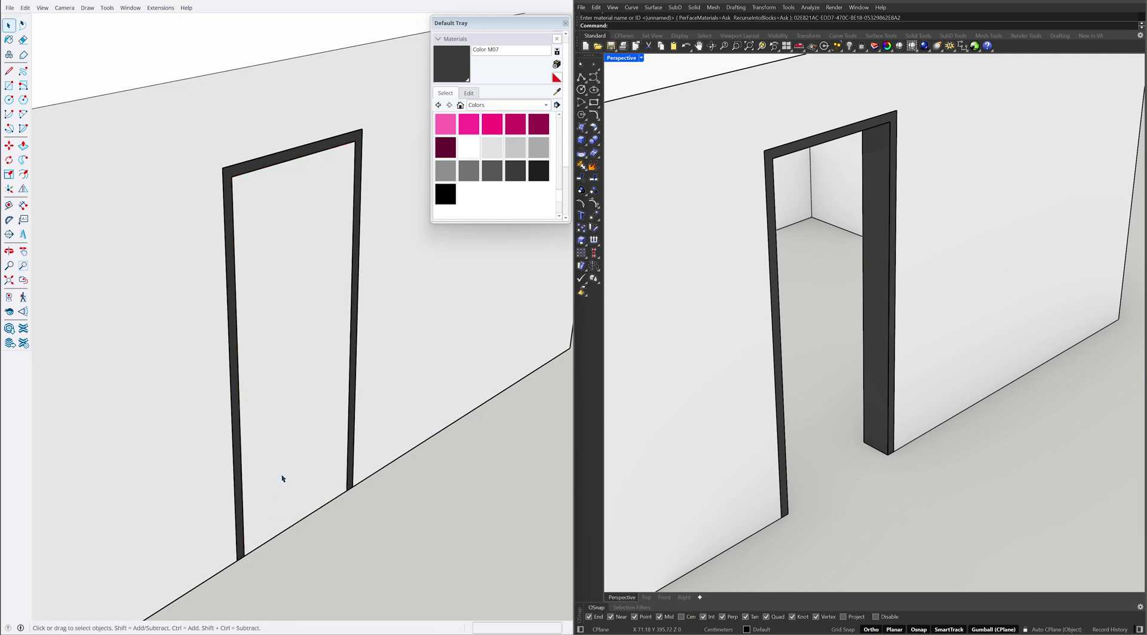
Move the door face 20 cm back into the opening and start extruding it.
{"action": "left_click", "coordinate": [290, 437]}
{"action": "key", "text": "m"}
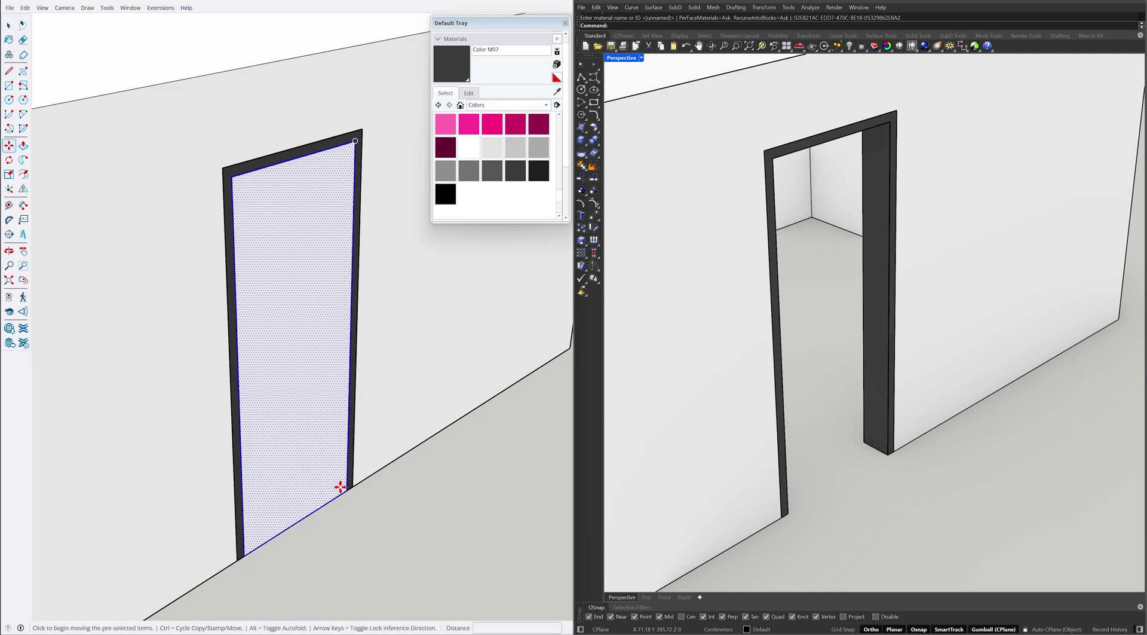
{"action": "left_click", "coordinate": [346, 490]}
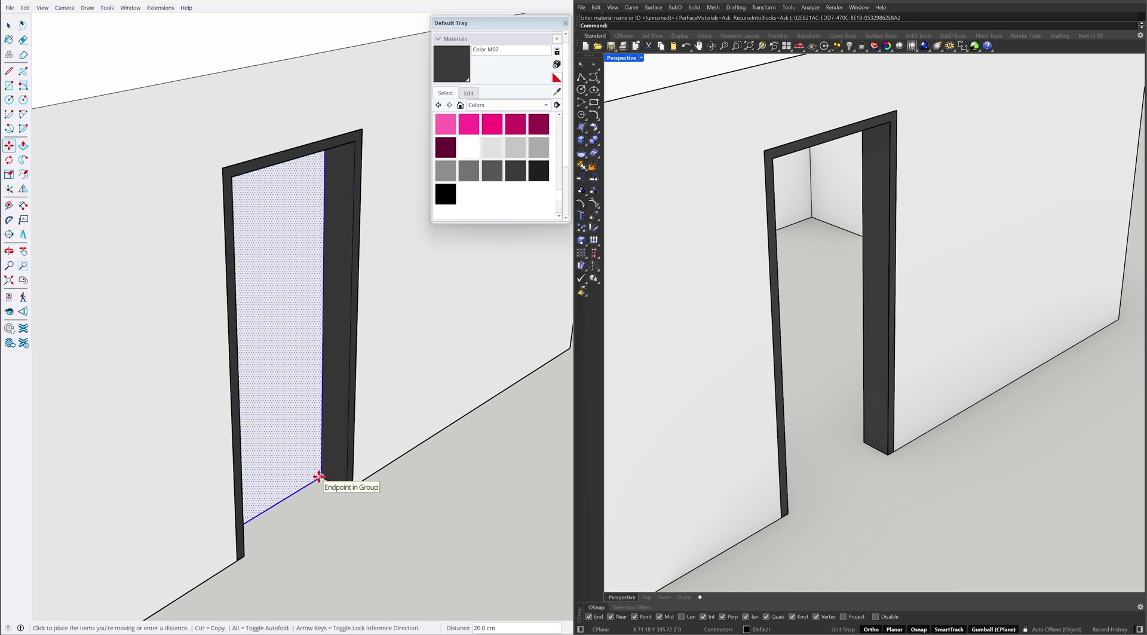
{"action": "left_click", "coordinate": [319, 477]}
{"action": "key", "text": "space"}
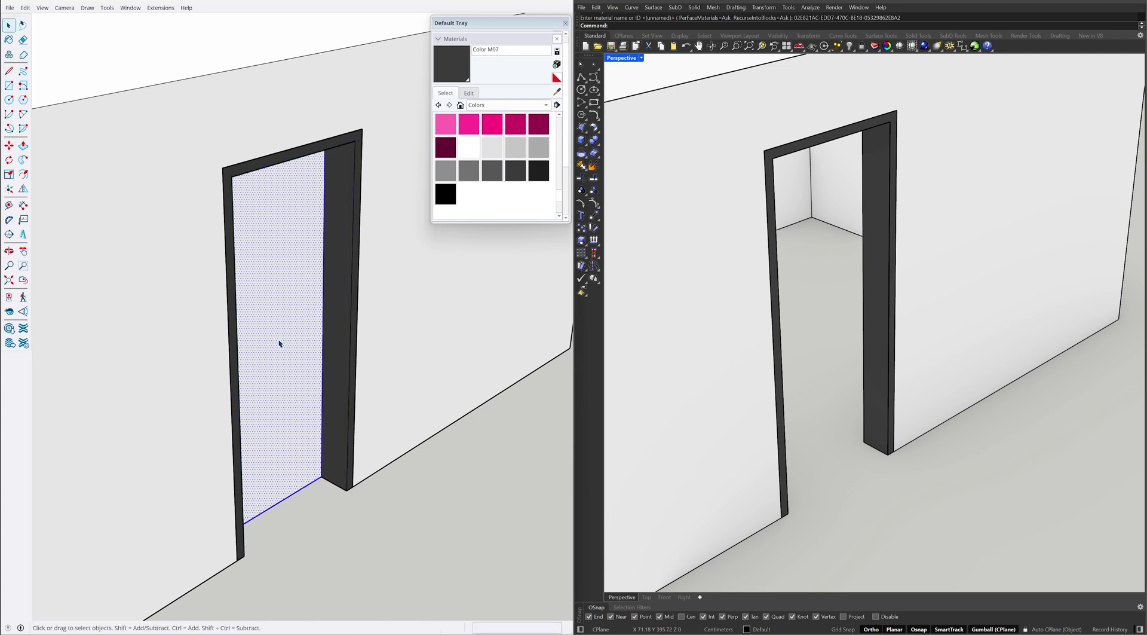
{"action": "key", "text": "p"}
{"action": "left_click", "coordinate": [279, 345]}
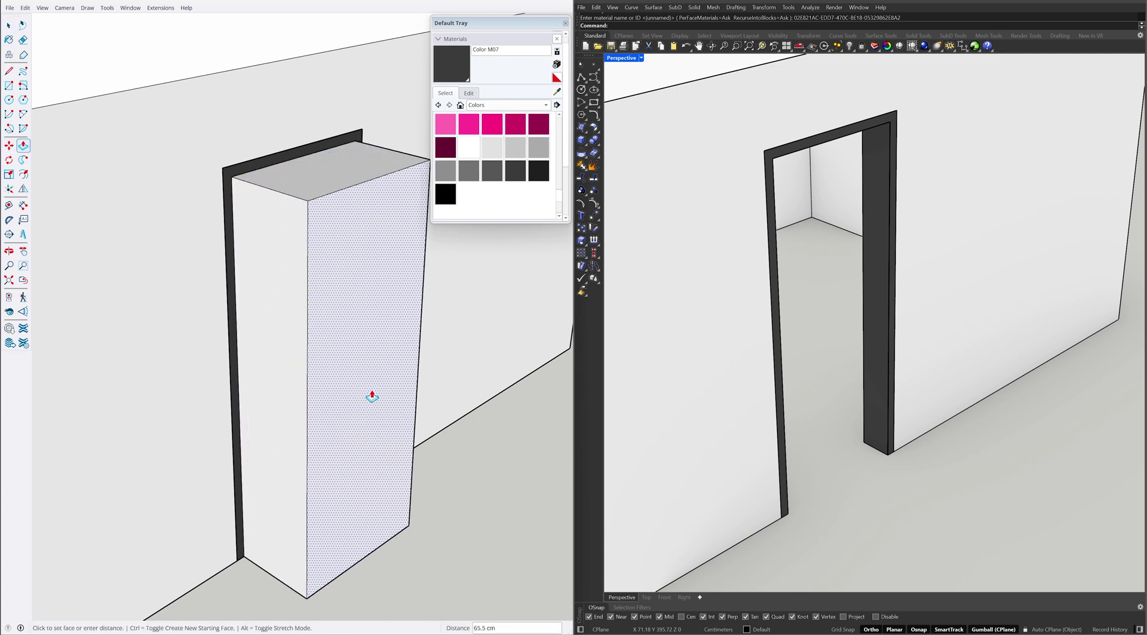
Group the door face and paint it dark grey Color M07.
{"action": "key", "text": "space"}
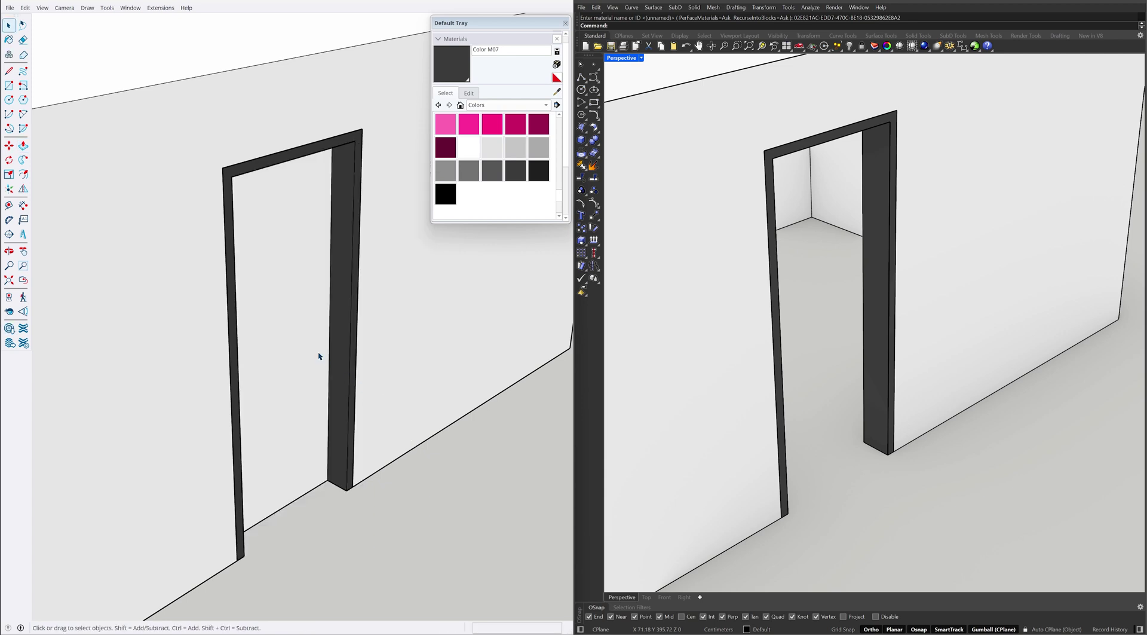
{"action": "left_click", "coordinate": [293, 328]}
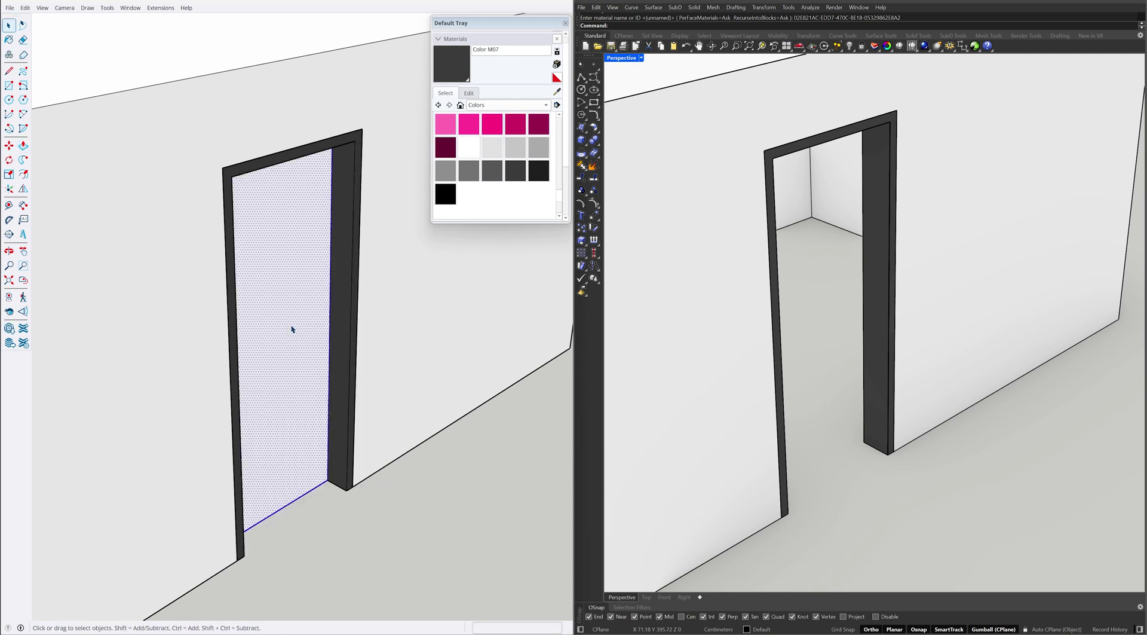
{"action": "right_click", "coordinate": [292, 328]}
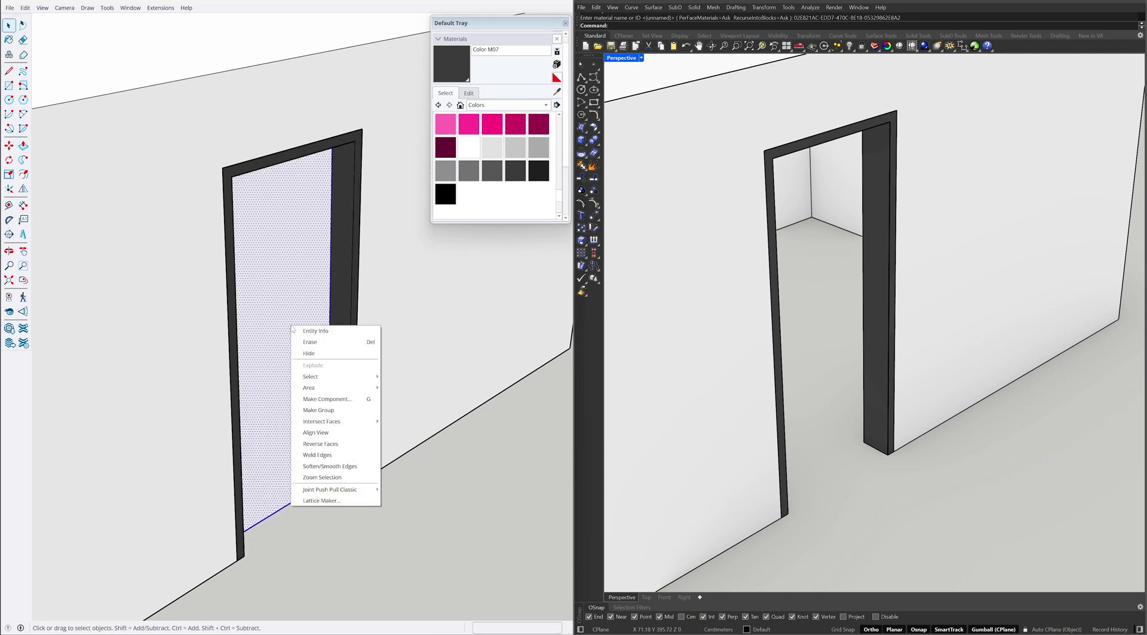
{"action": "left_click", "coordinate": [344, 414]}
{"action": "key", "text": "b"}
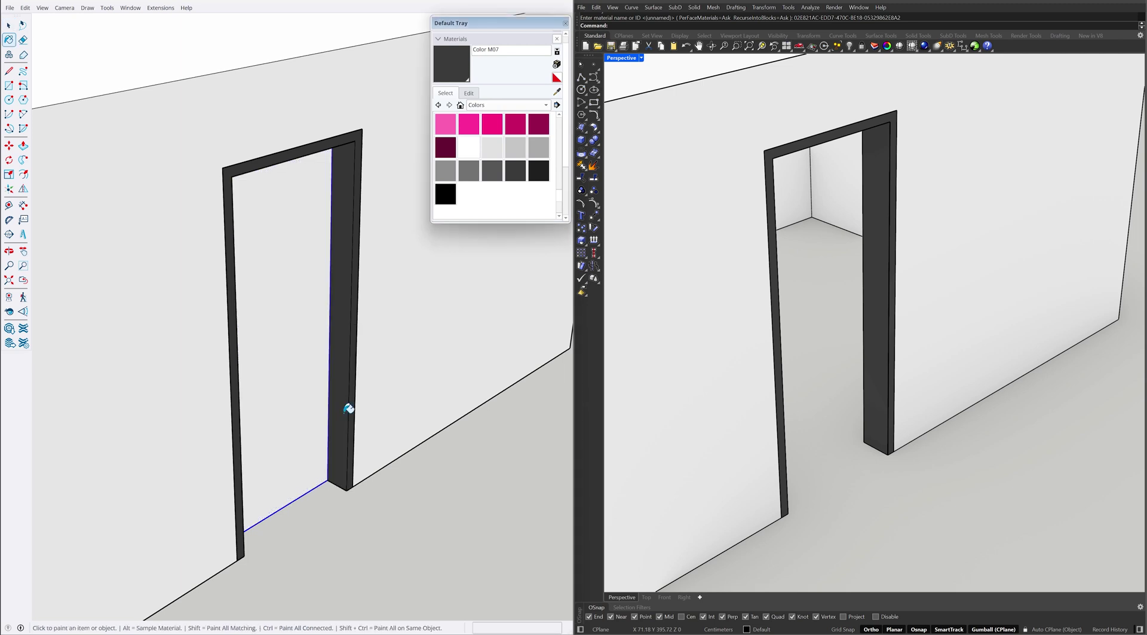
{"action": "left_click", "coordinate": [286, 284]}
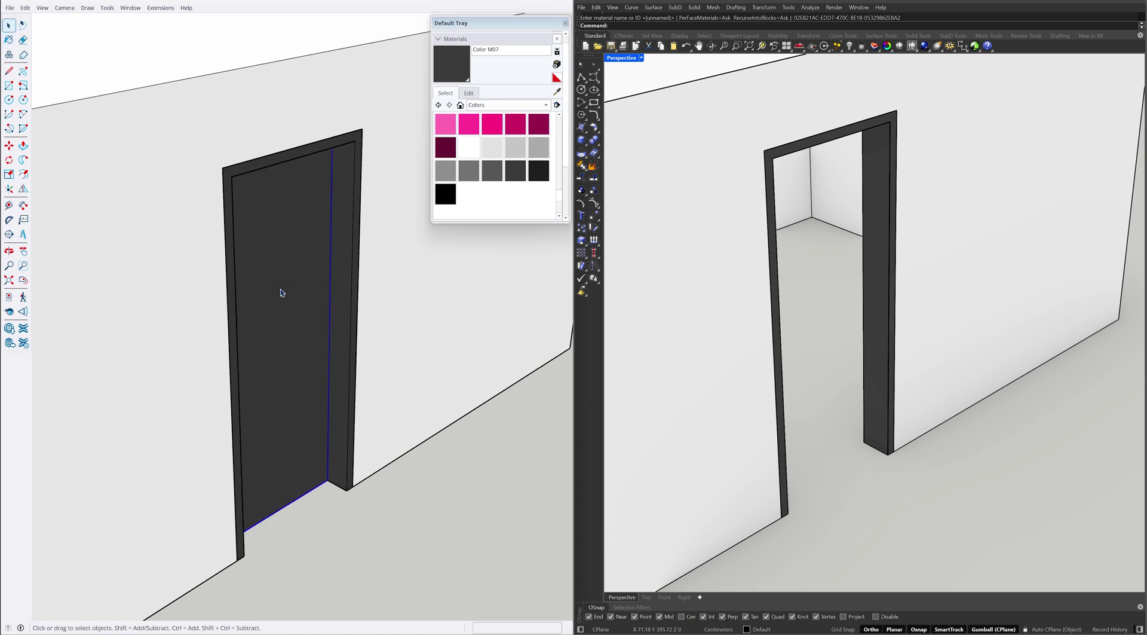
{"action": "key", "text": "space"}
Create a -5 by 80 by 2 box door panel from the frame foot.
{"action": "type", "text": "box"}
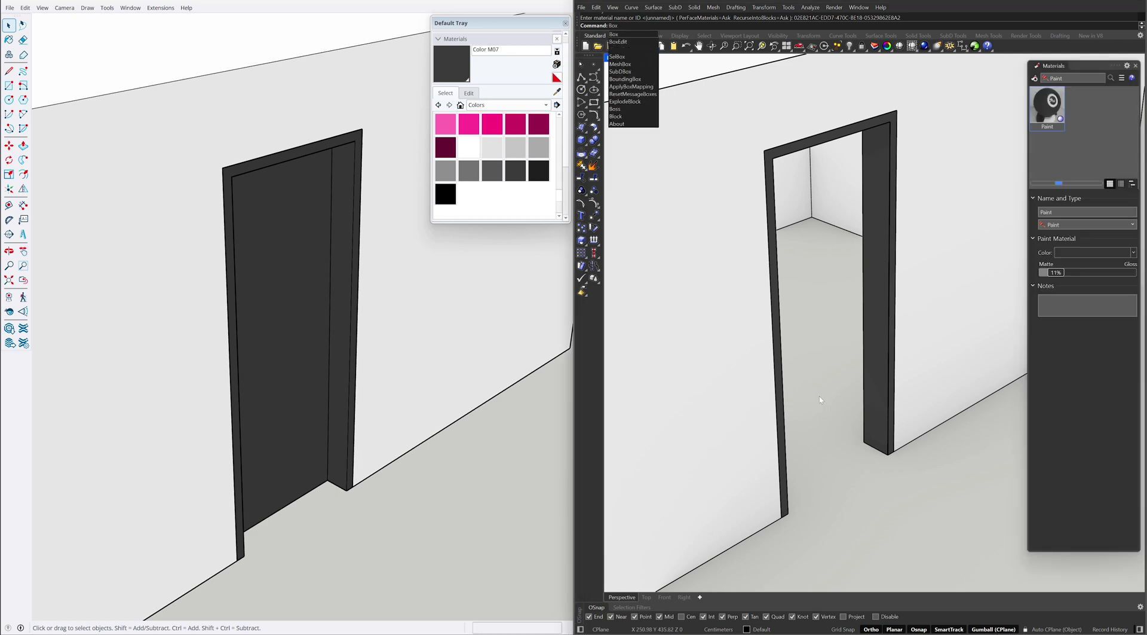
{"action": "key", "text": "Return"}
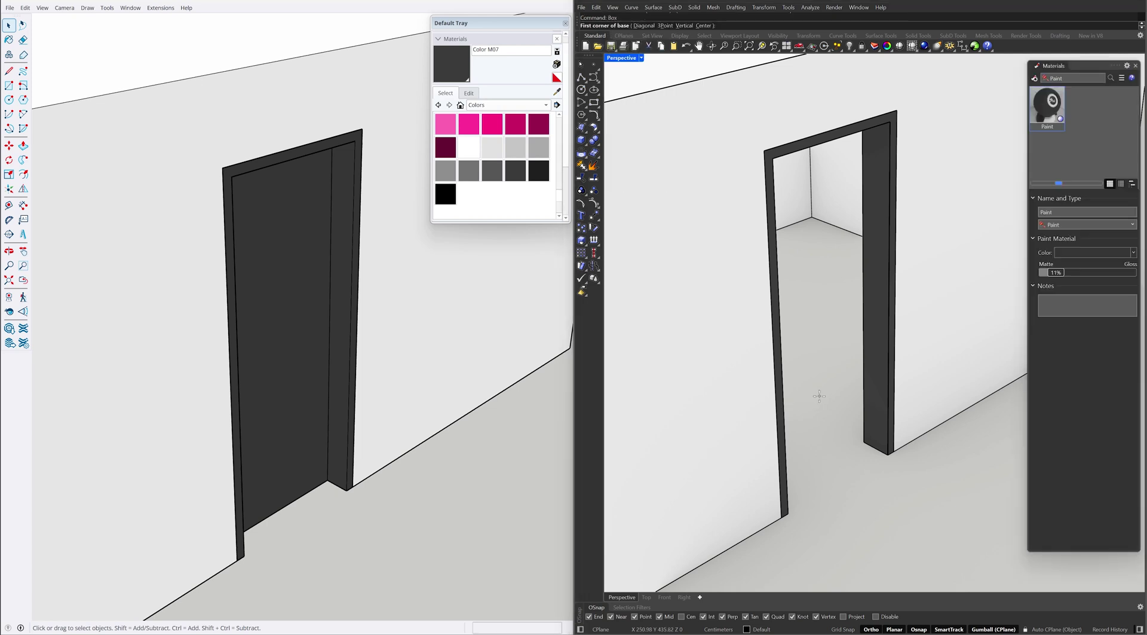
{"action": "left_click", "coordinate": [786, 513]}
{"action": "type", "text": "-5"}
{"action": "key", "text": "Return"}
{"action": "type", "text": "80"}
{"action": "key", "text": "Return"}
{"action": "type", "text": "2"}
{"action": "key", "text": "Return"}
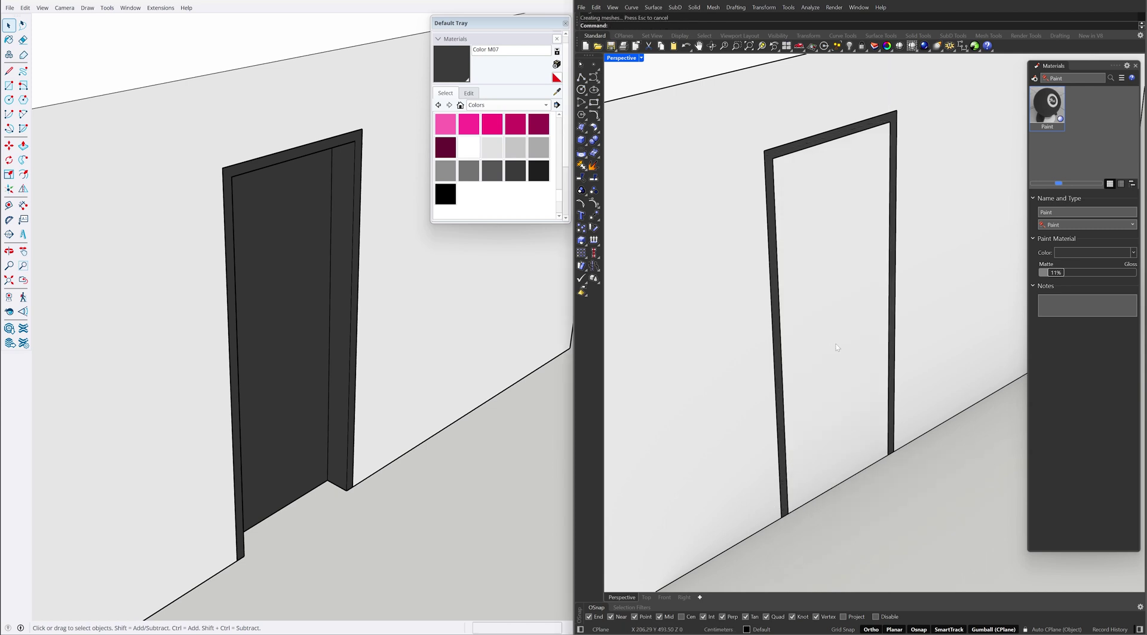
Move the door panel -15 along the red axis and assign it the Paint material.
{"action": "left_click", "coordinate": [845, 349]}
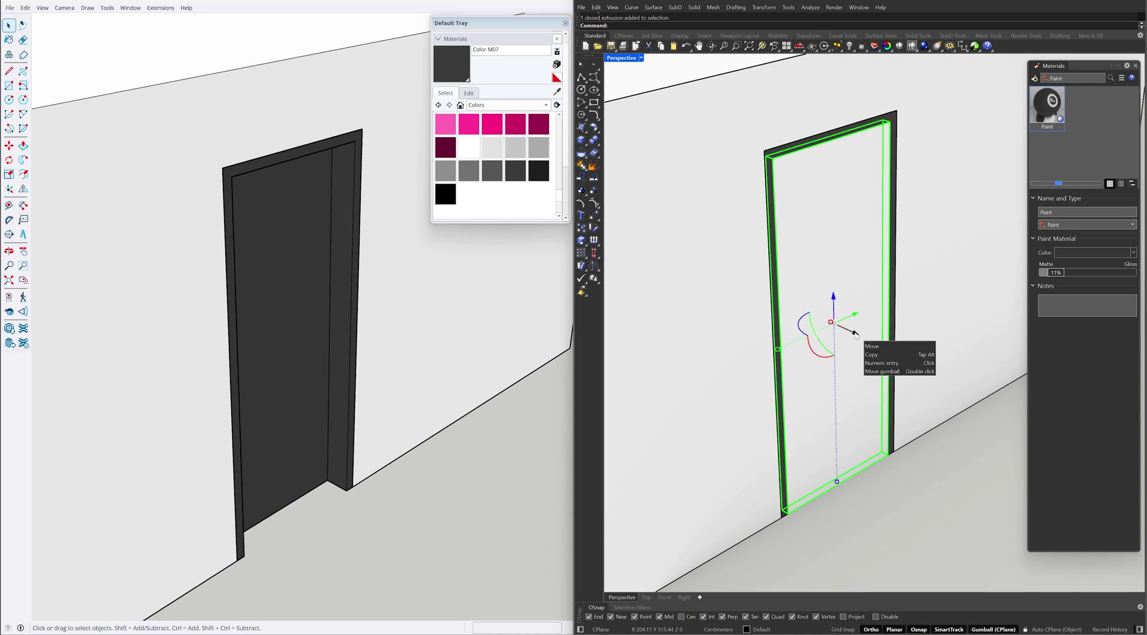
{"action": "left_click", "coordinate": [855, 332]}
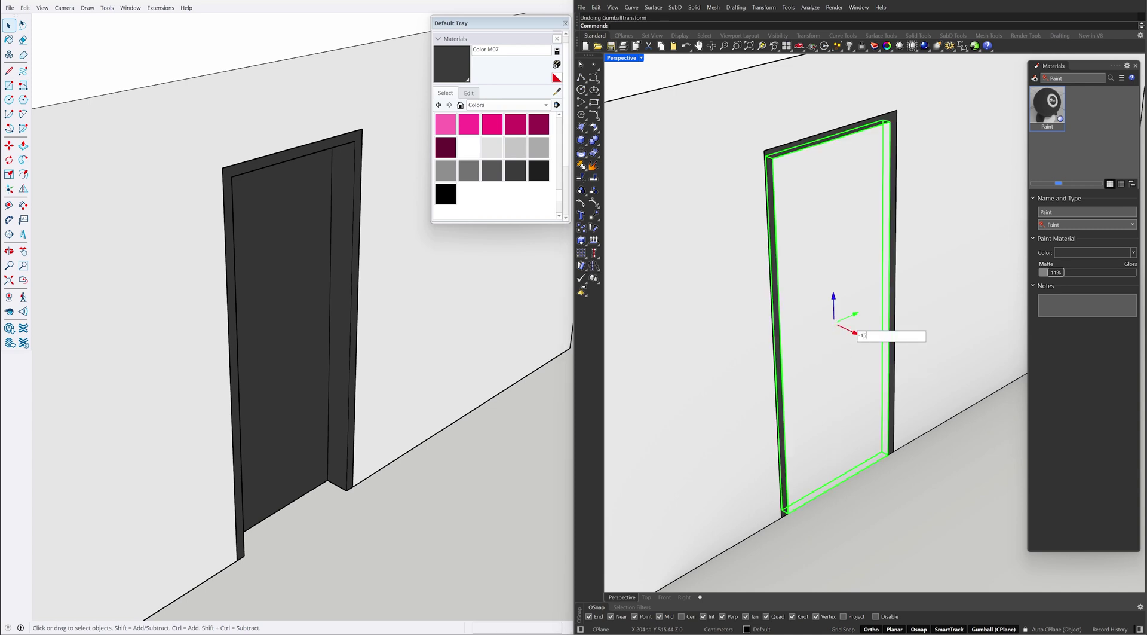
{"action": "type", "text": "-15"}
{"action": "key", "text": "Return"}
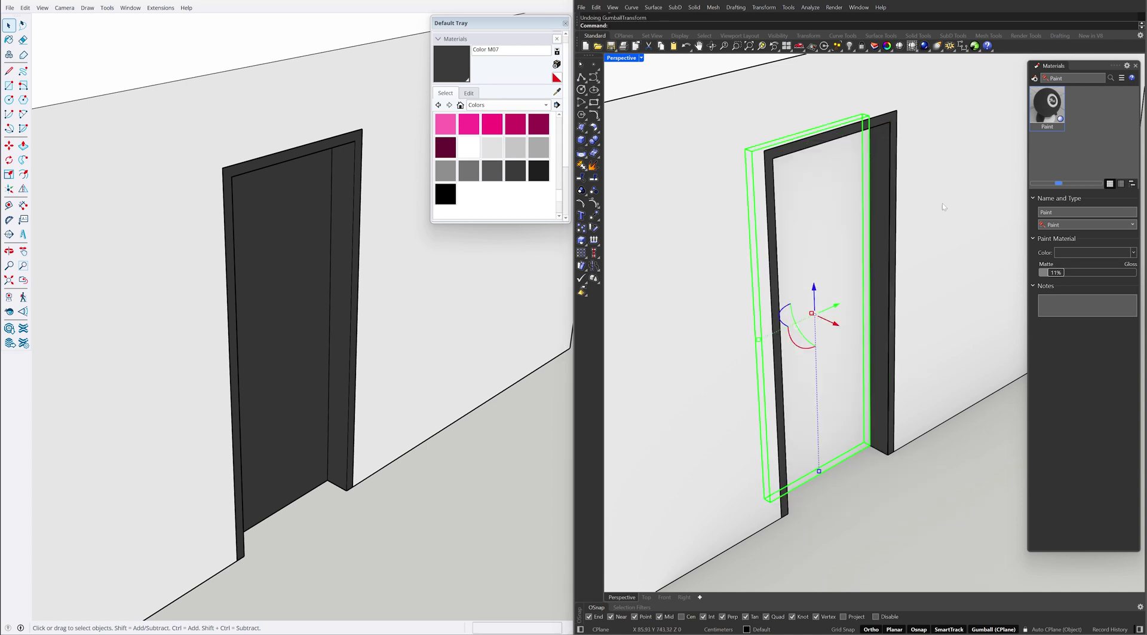
{"action": "right_click", "coordinate": [1041, 105]}
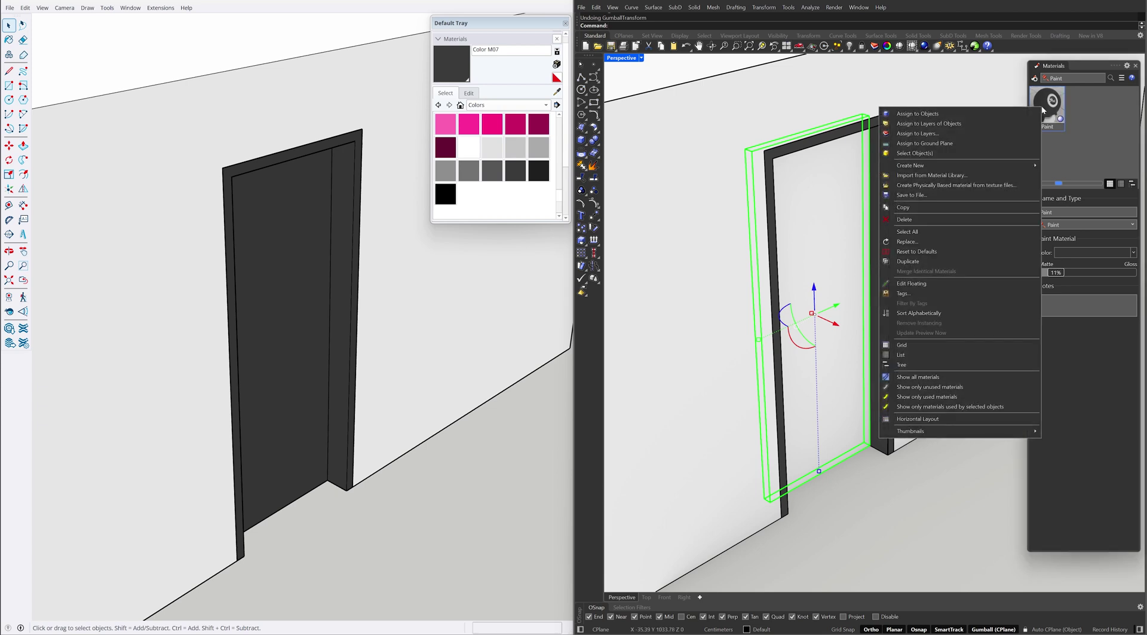
{"action": "left_click", "coordinate": [977, 113]}
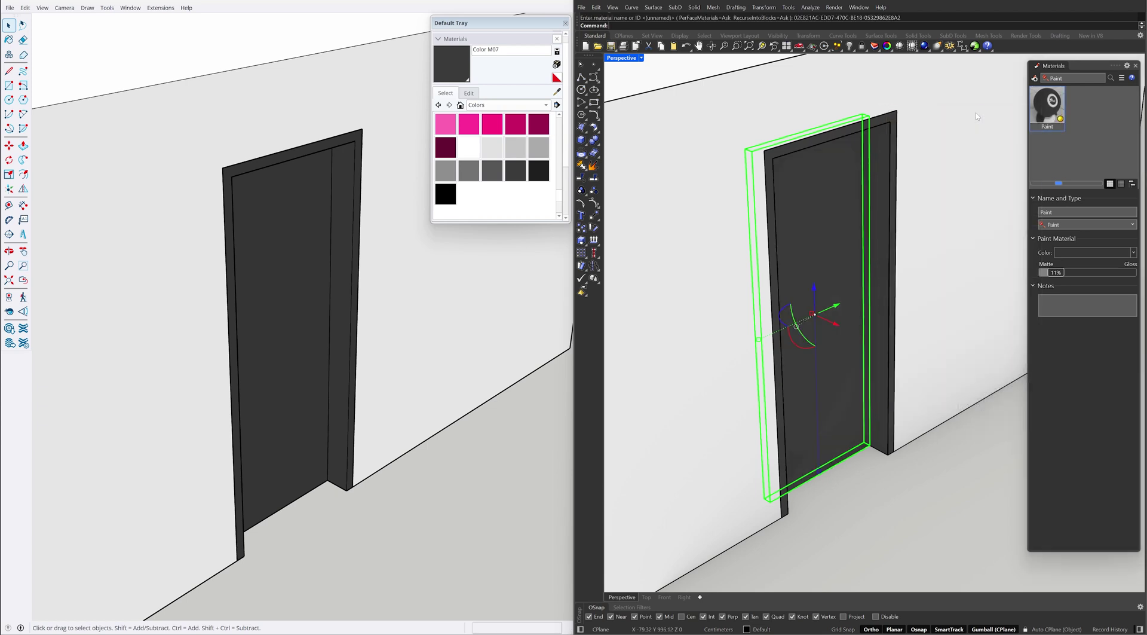
{"action": "key", "text": "Escape"}
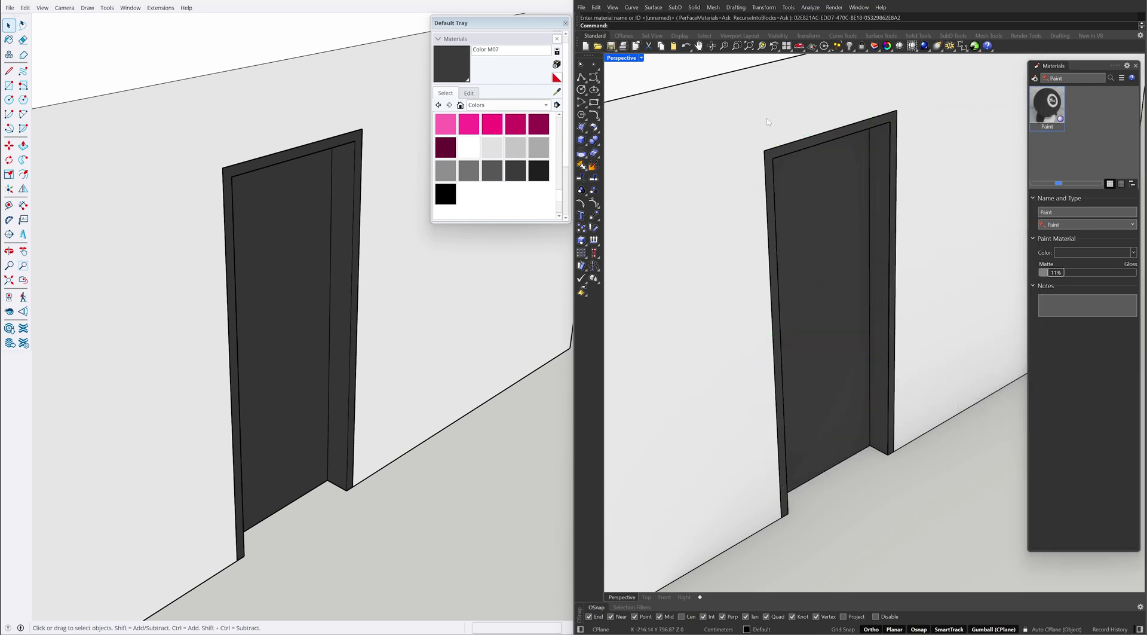
Zoom to the whole house in both programs and close both Materials panels.
{"action": "left_click", "coordinate": [746, 48]}
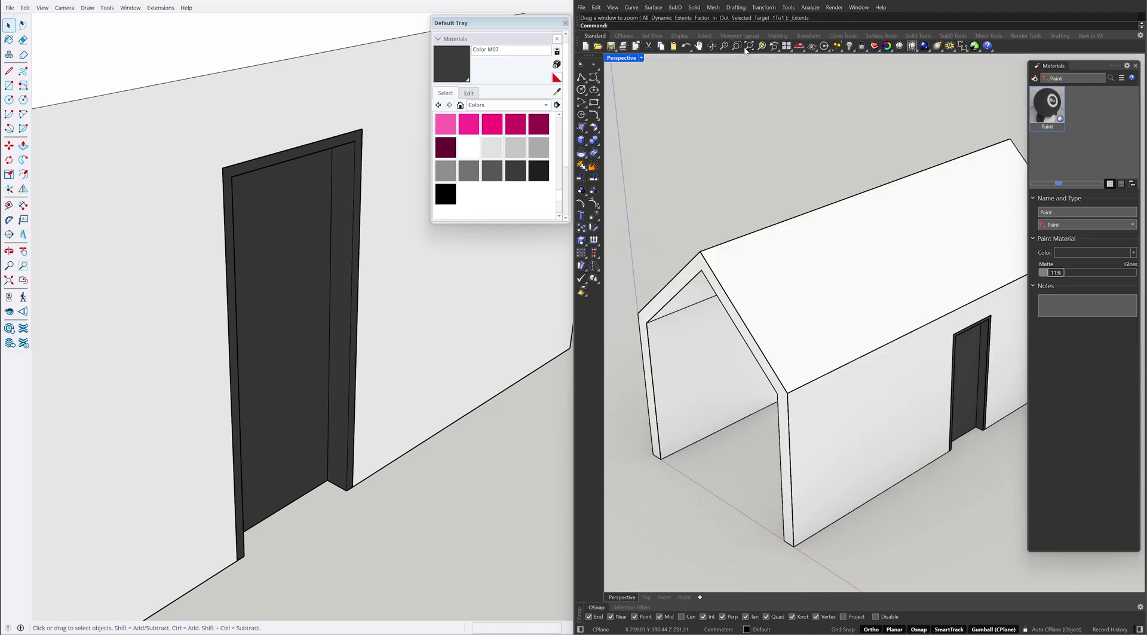
{"action": "left_click", "coordinate": [1135, 66]}
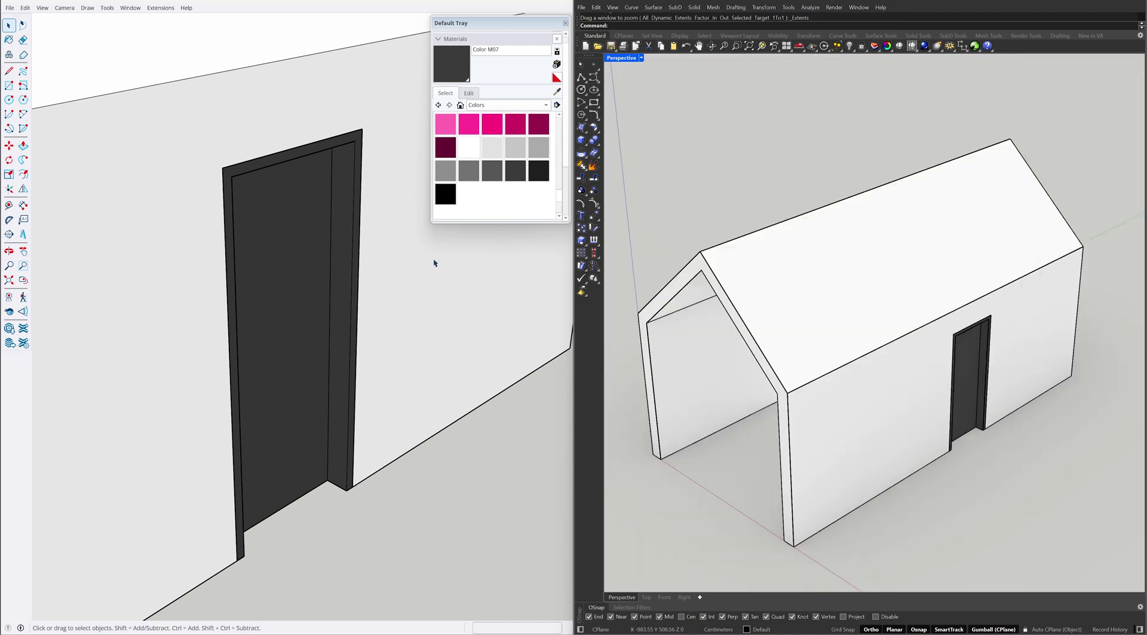
{"action": "left_click", "coordinate": [10, 282]}
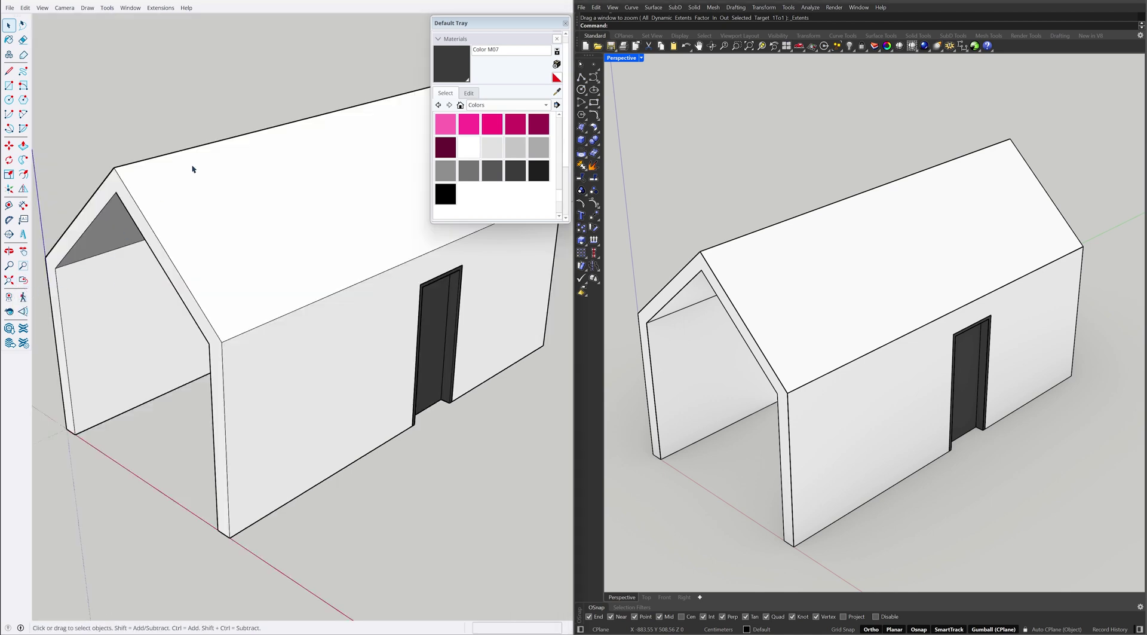
{"action": "left_click", "coordinate": [565, 23]}
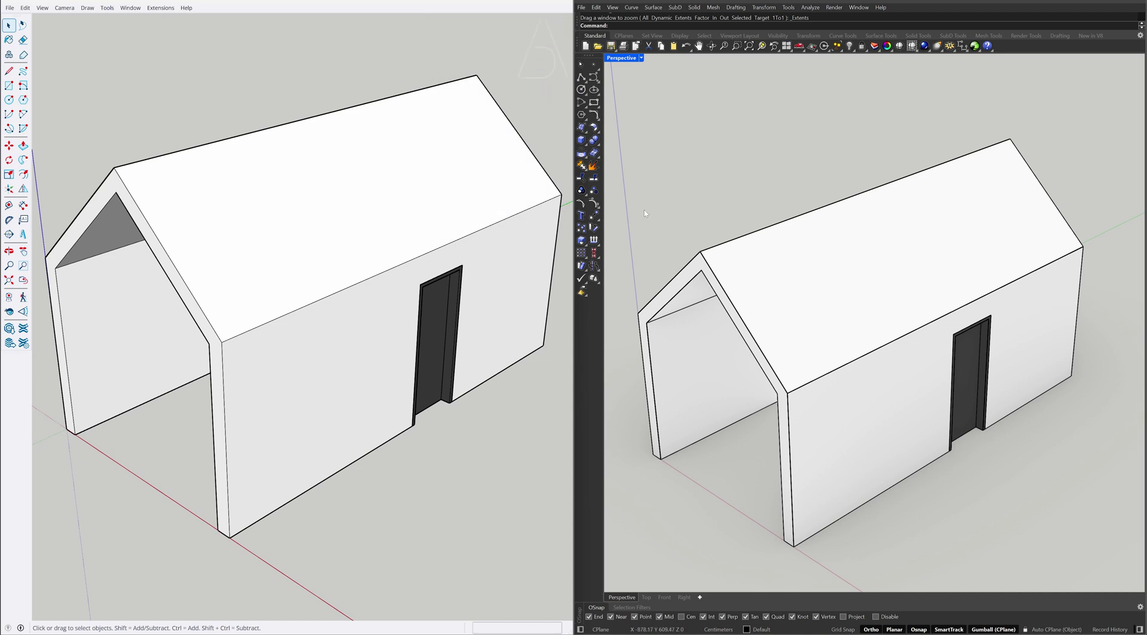
Orbit and zoom both views onto the open gable end.
{"action": "right_click_drag", "start_coordinate": [644, 210], "coordinate": [692, 381]}
{"action": "scroll", "coordinate": [692, 381], "scroll_direction": "up", "scroll_amount": 5}
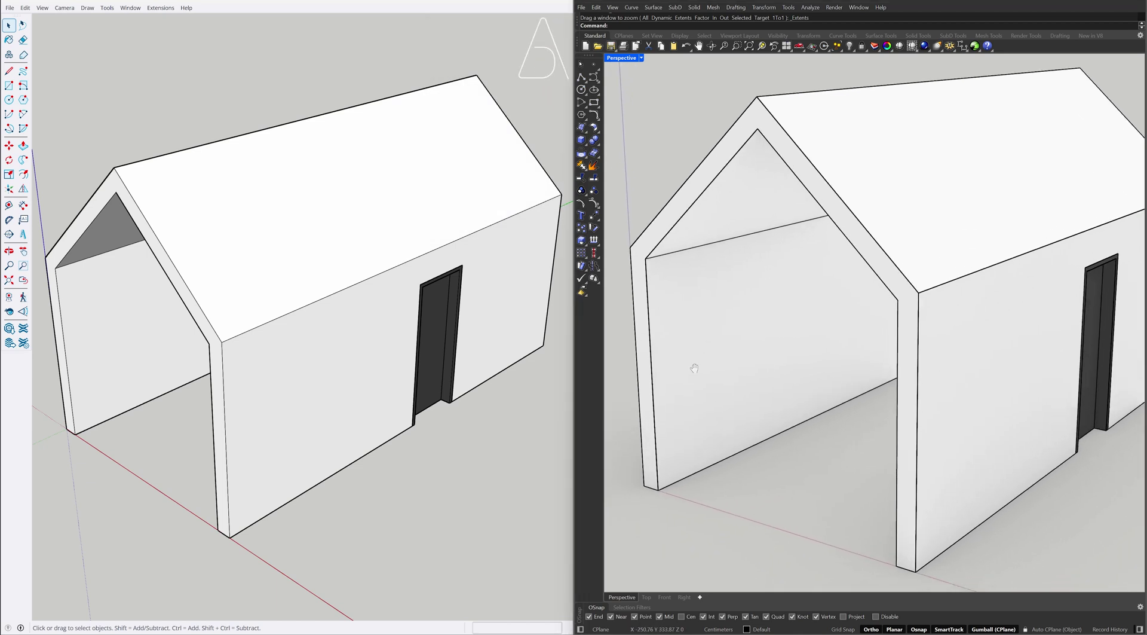
{"action": "mouse_move", "coordinate": [154, 359]}
{"action": "middle_mouse_down"}
{"action": "mouse_move", "coordinate": [205, 269]}
{"action": "mouse_move", "coordinate": [46, 294]}
{"action": "middle_mouse_up"}
{"action": "scroll", "coordinate": [49, 300], "scroll_direction": "up", "scroll_amount": 3}
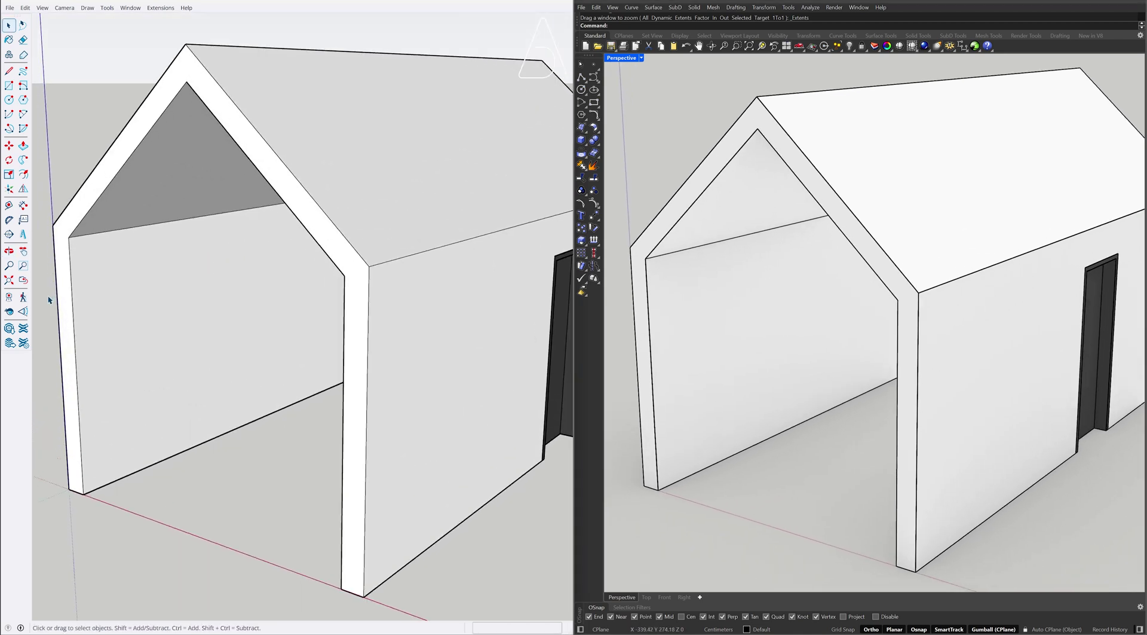
In SketchUp, trace lines around the open gable end to close it with a face.
{"action": "key", "text": "l"}
{"action": "left_click", "coordinate": [68, 237]}
{"action": "left_click", "coordinate": [83, 493]}
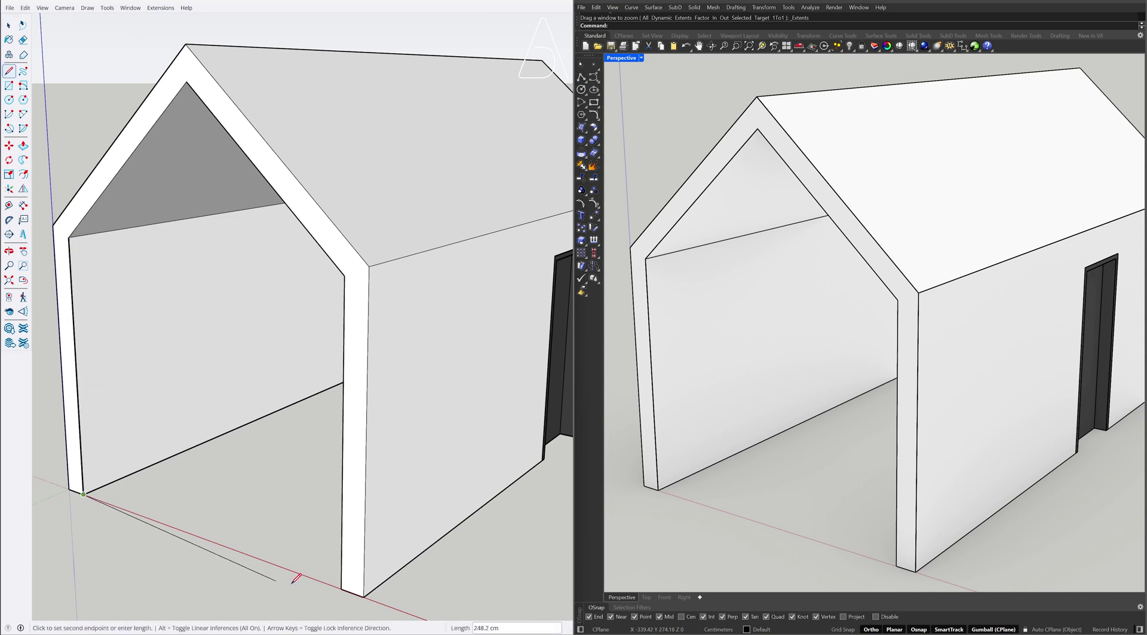
{"action": "left_click", "coordinate": [341, 588]}
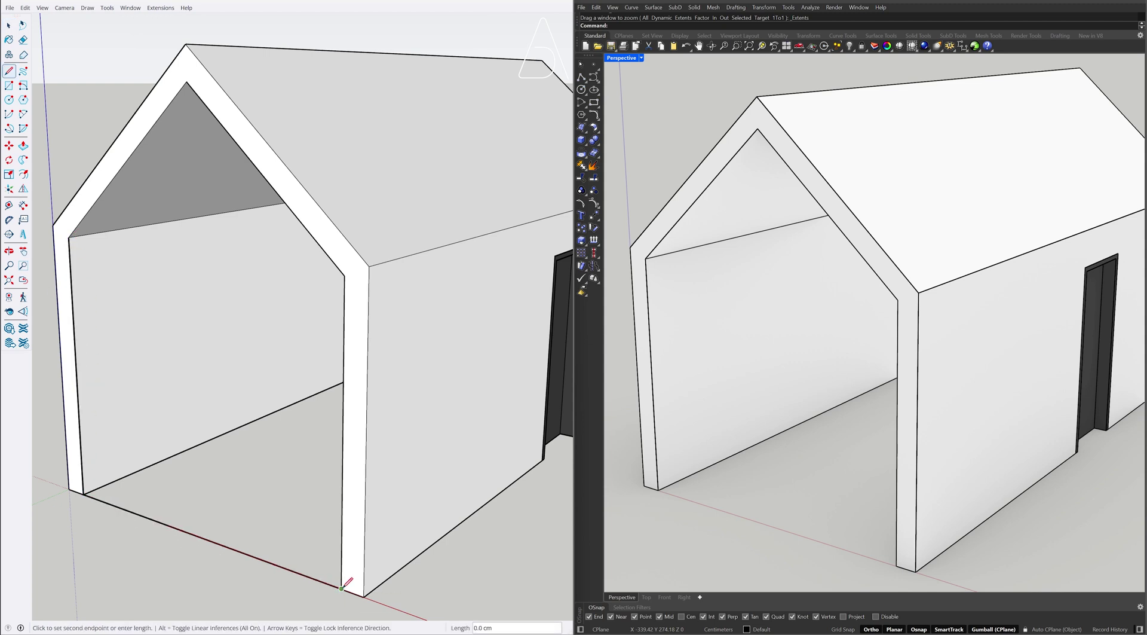
{"action": "left_click", "coordinate": [345, 275]}
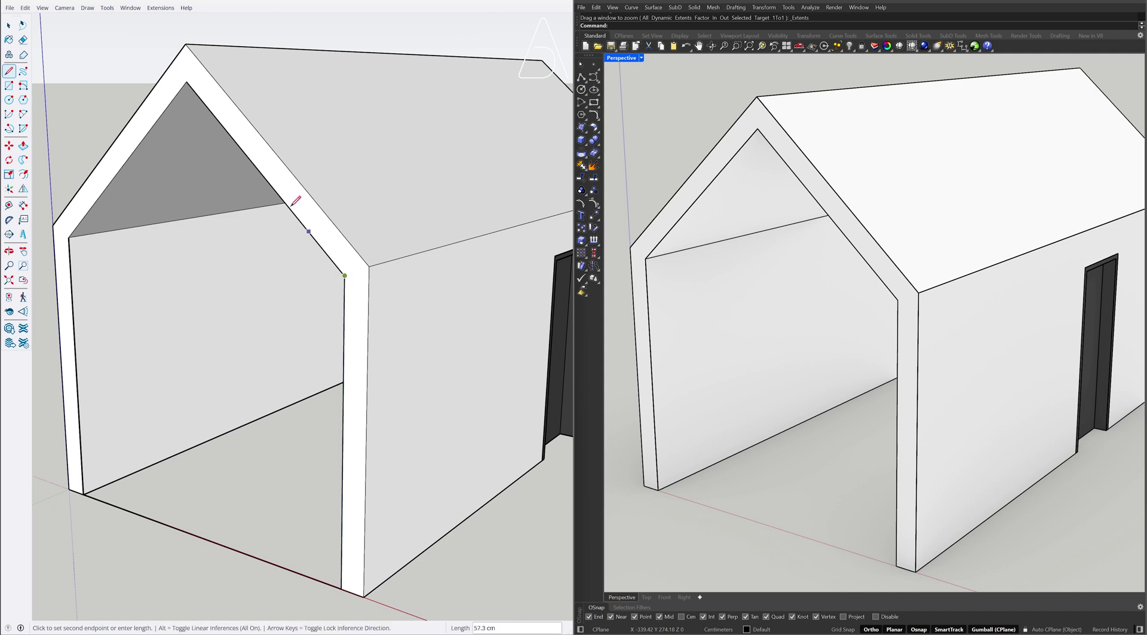
{"action": "left_click", "coordinate": [186, 81]}
{"action": "left_click", "coordinate": [69, 237]}
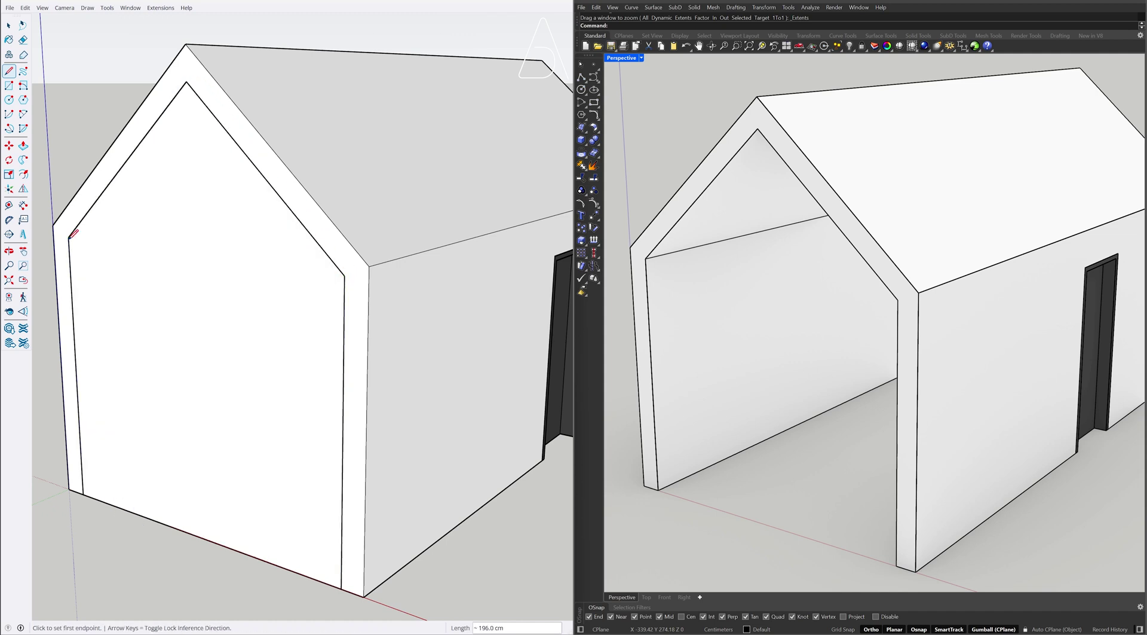
{"action": "key", "text": "space"}
In Rhino, draw a line along the gable wall's base between the bottom corners.
{"action": "left_click", "coordinate": [652, 331]}
{"action": "type", "text": "line"}
{"action": "key", "text": "Return"}
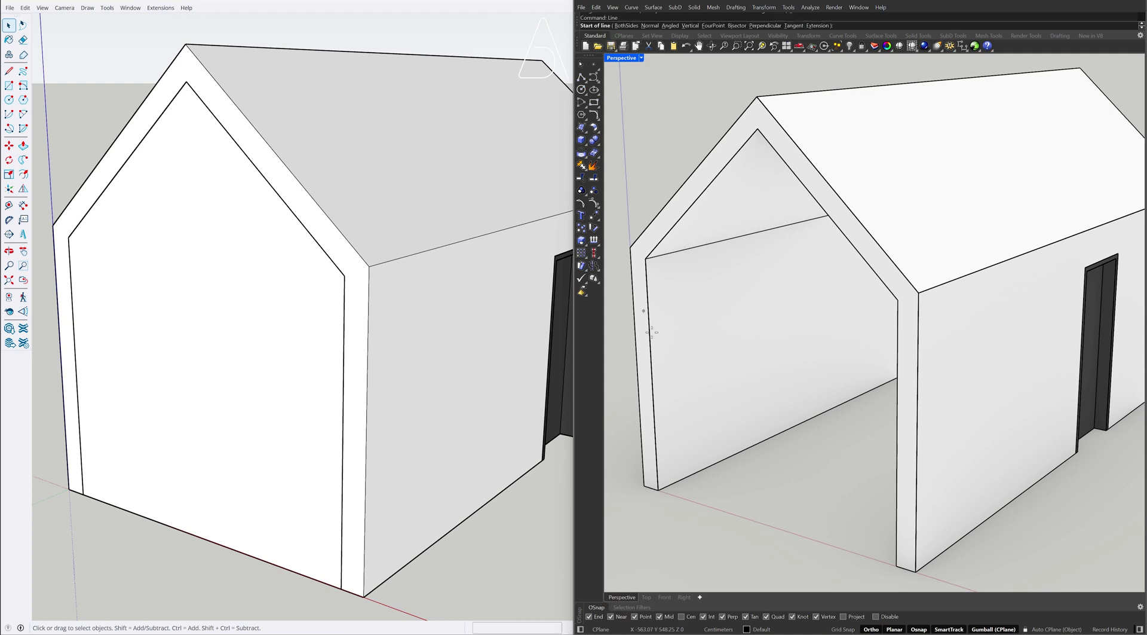
{"action": "left_click", "coordinate": [657, 489]}
{"action": "left_click", "coordinate": [897, 565]}
Fill the Rhino gable opening with a planar surface from its bounding edges.
{"action": "type", "text": "planarsr"}
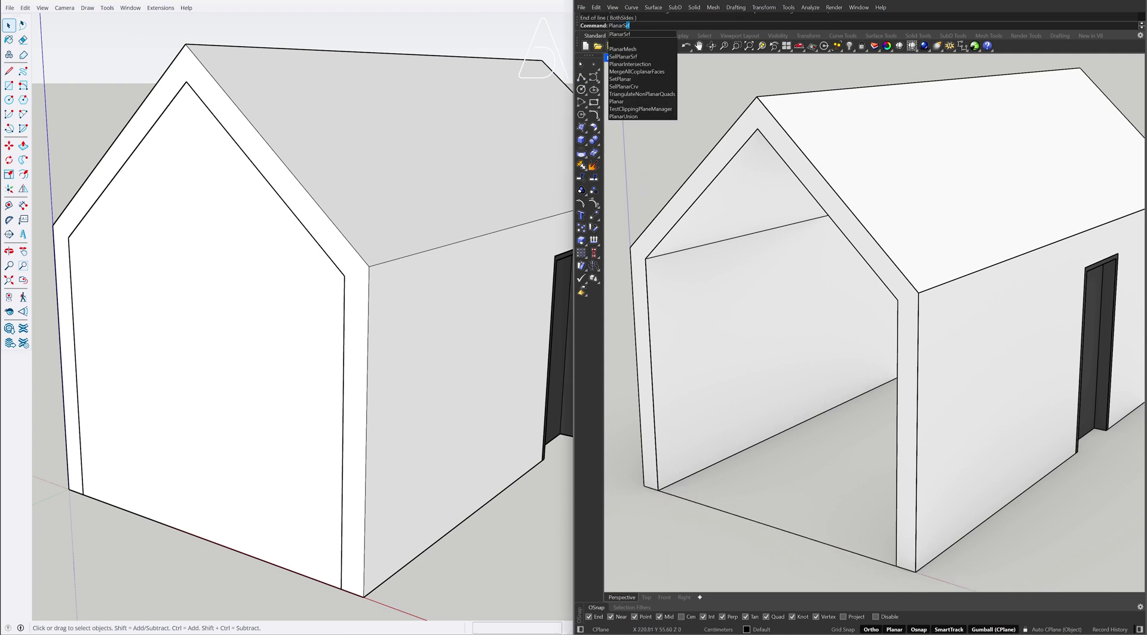
{"action": "key", "text": "Return"}
{"action": "left_click", "coordinate": [890, 533]}
{"action": "left_click", "coordinate": [897, 524]}
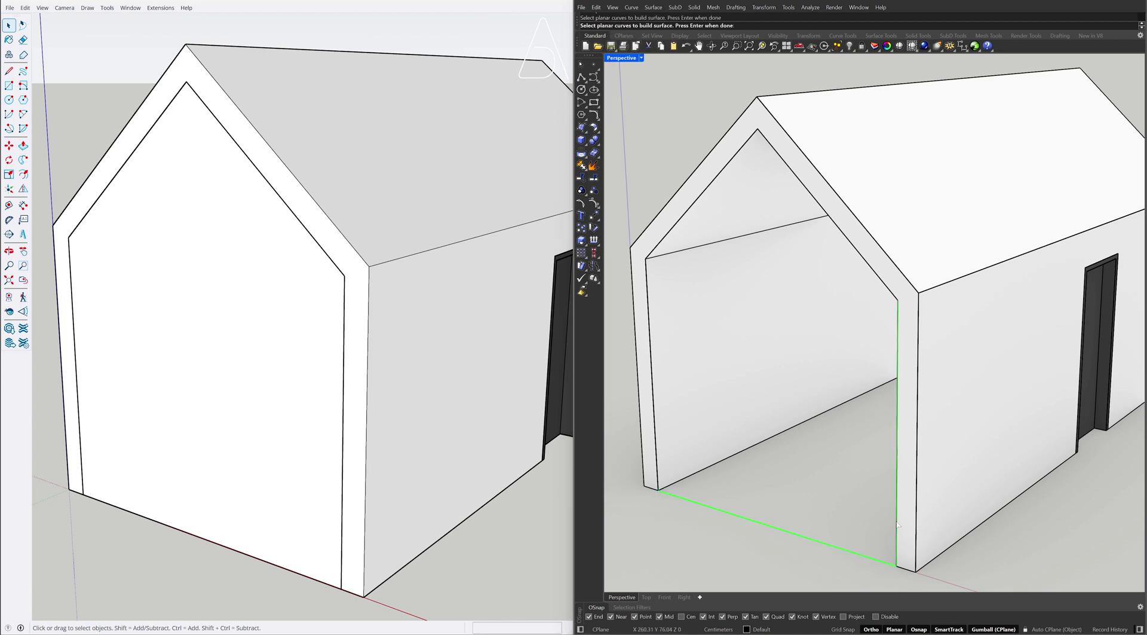
{"action": "left_click", "coordinate": [871, 268]}
{"action": "left_click", "coordinate": [678, 220]}
{"action": "left_click", "coordinate": [649, 297]}
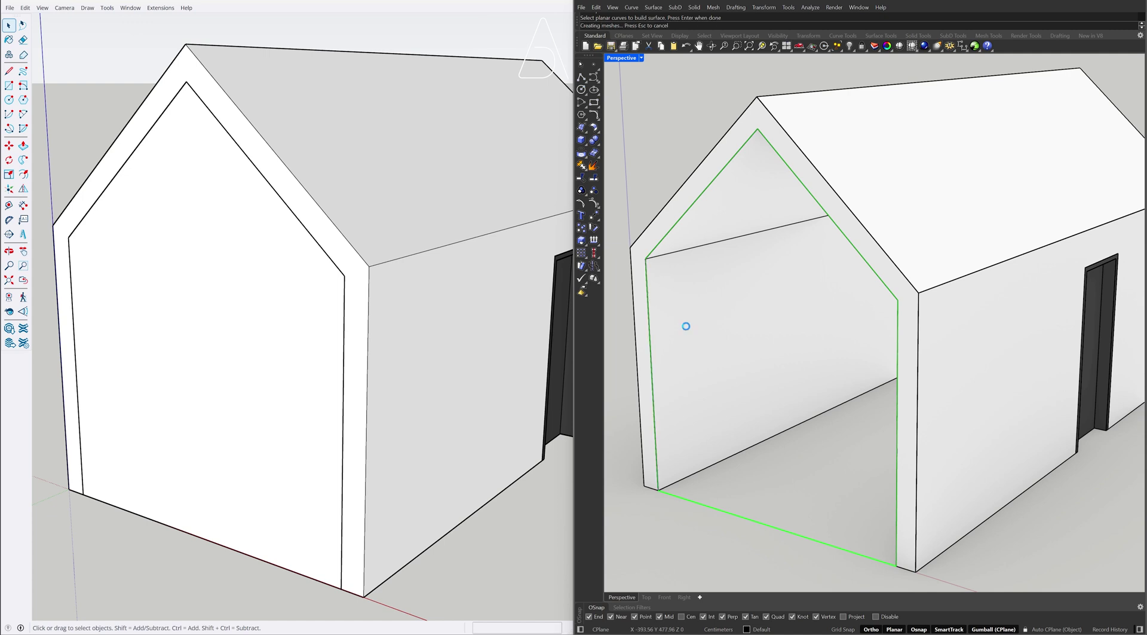
{"action": "key", "text": "Return"}
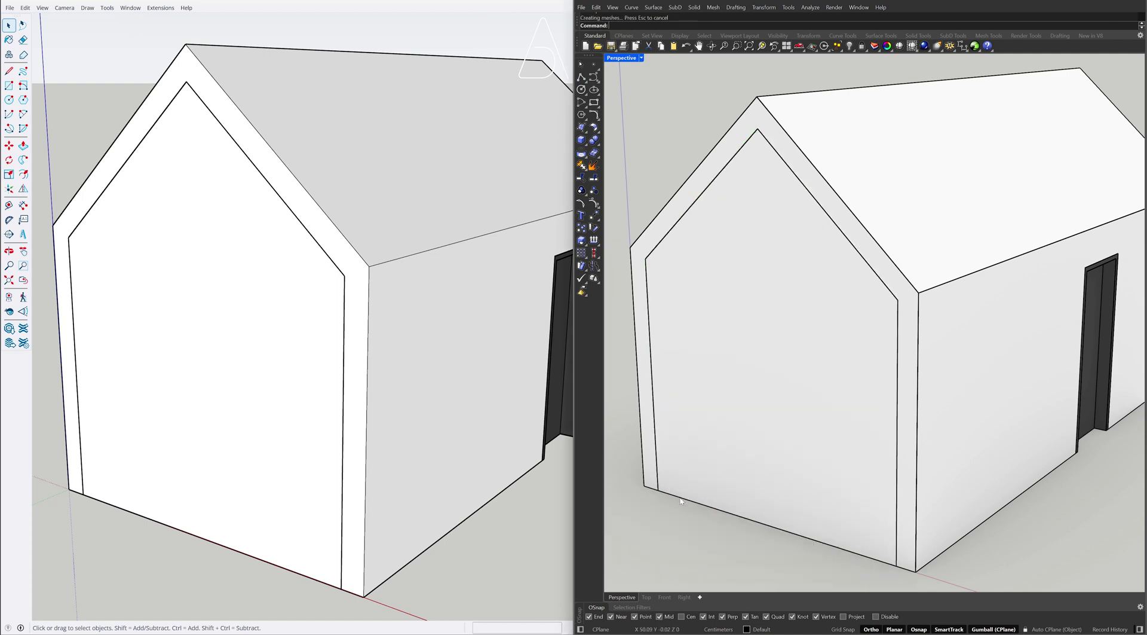
Delete the stray curve along the gable wall's bottom edge.
{"action": "left_click", "coordinate": [692, 509]}
{"action": "left_click", "coordinate": [723, 519]}
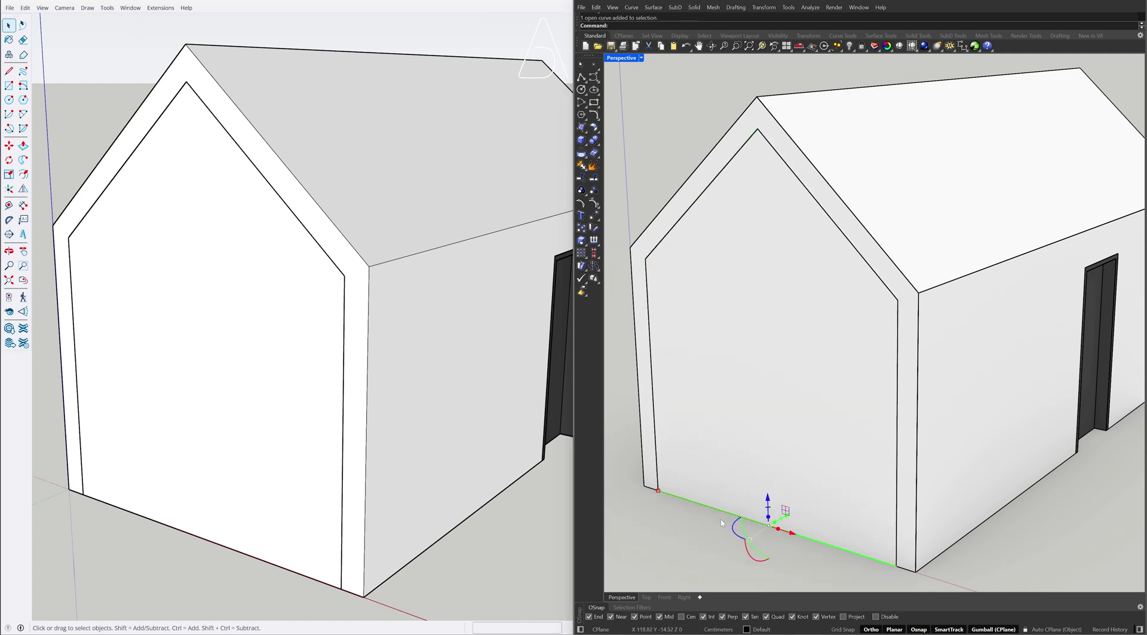
{"action": "key", "text": "Delete"}
Hide SketchUp's walls and roof, leaving the gable face.
{"action": "left_click_drag", "start_coordinate": [558, 476], "coordinate": [468, 337]}
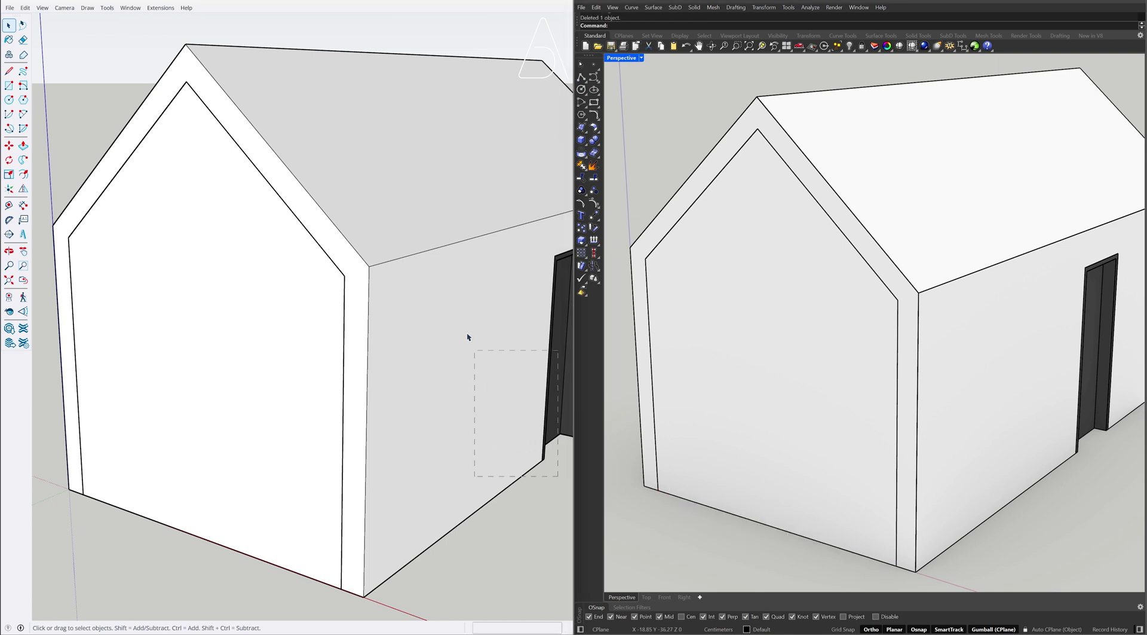
{"action": "left_click_drag", "start_coordinate": [435, 243], "coordinate": [435, 243]}
{"action": "right_click", "coordinate": [437, 240]}
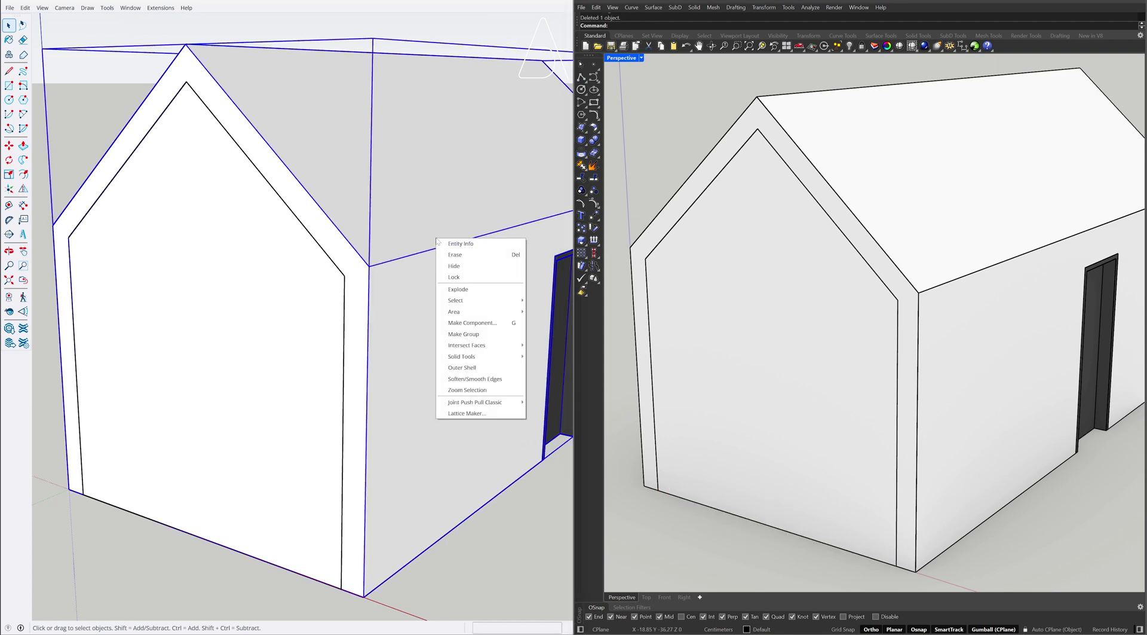
{"action": "left_click", "coordinate": [469, 267]}
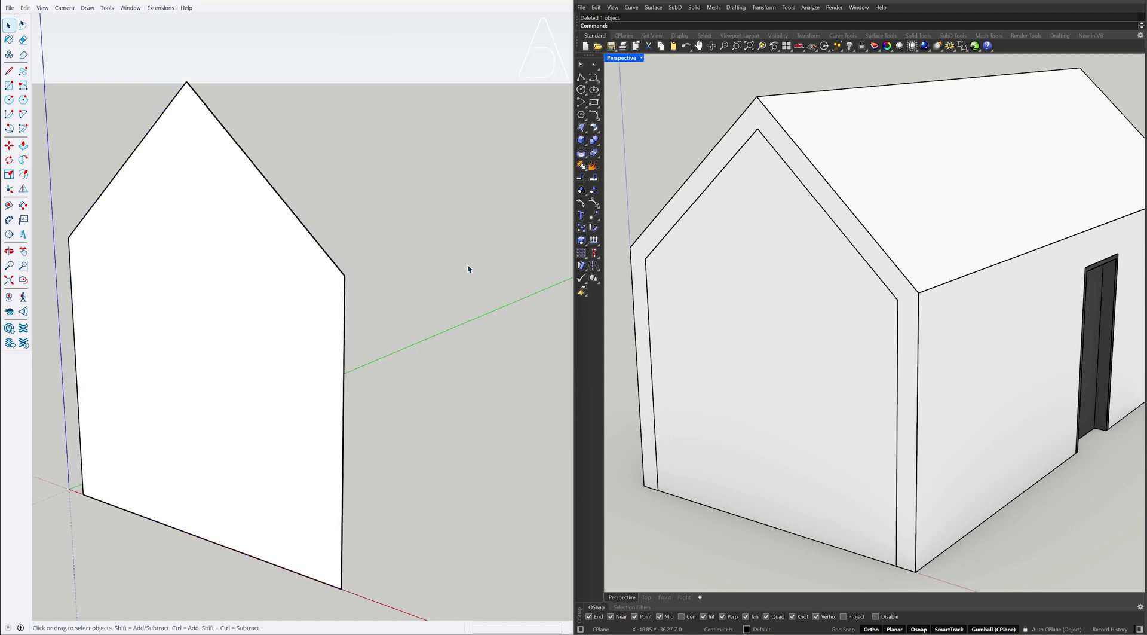
Hide Rhino's walls, roof and doors, then turn both views toward the gable.
{"action": "left_click_drag", "start_coordinate": [1074, 454], "coordinate": [1013, 344]}
{"action": "type", "text": "Hide"}
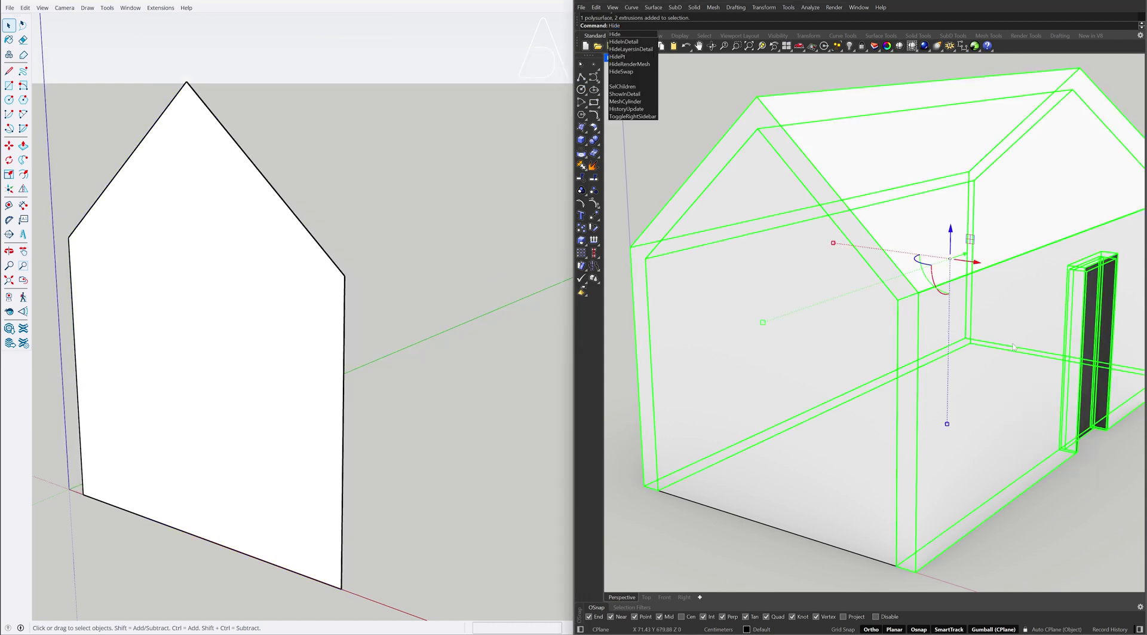
{"action": "key", "text": "Return"}
{"action": "right_click_drag", "start_coordinate": [976, 351], "coordinate": [806, 350]}
{"action": "middle_click_drag", "start_coordinate": [275, 359], "coordinate": [492, 312]}
In SketchUp, draw three vertical lines plus mid-height and eave horizontal lines across the gable.
{"action": "key", "text": "l"}
{"action": "left_click", "coordinate": [281, 58]}
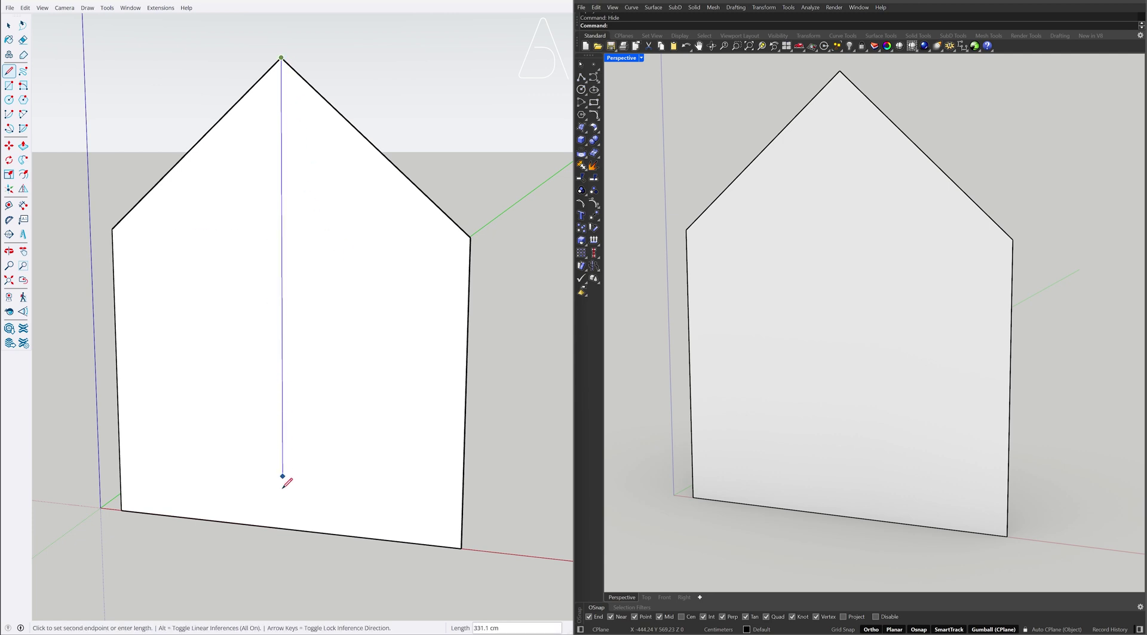
{"action": "left_click", "coordinate": [283, 527]}
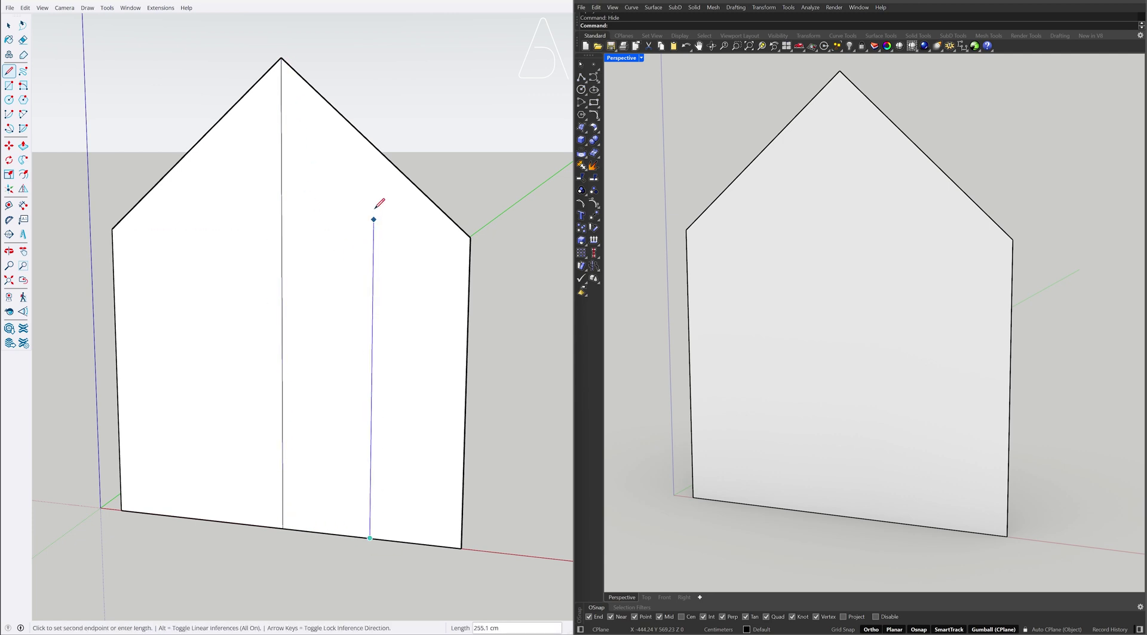
{"action": "left_click", "coordinate": [375, 146]}
{"action": "left_click", "coordinate": [193, 146]}
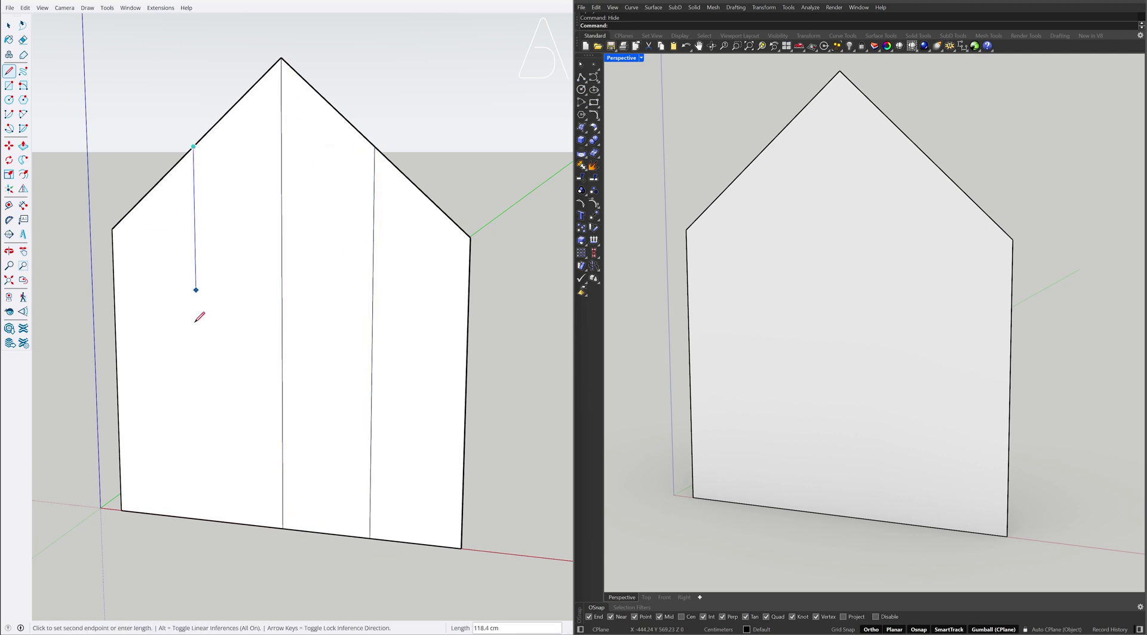
{"action": "left_click", "coordinate": [201, 518]}
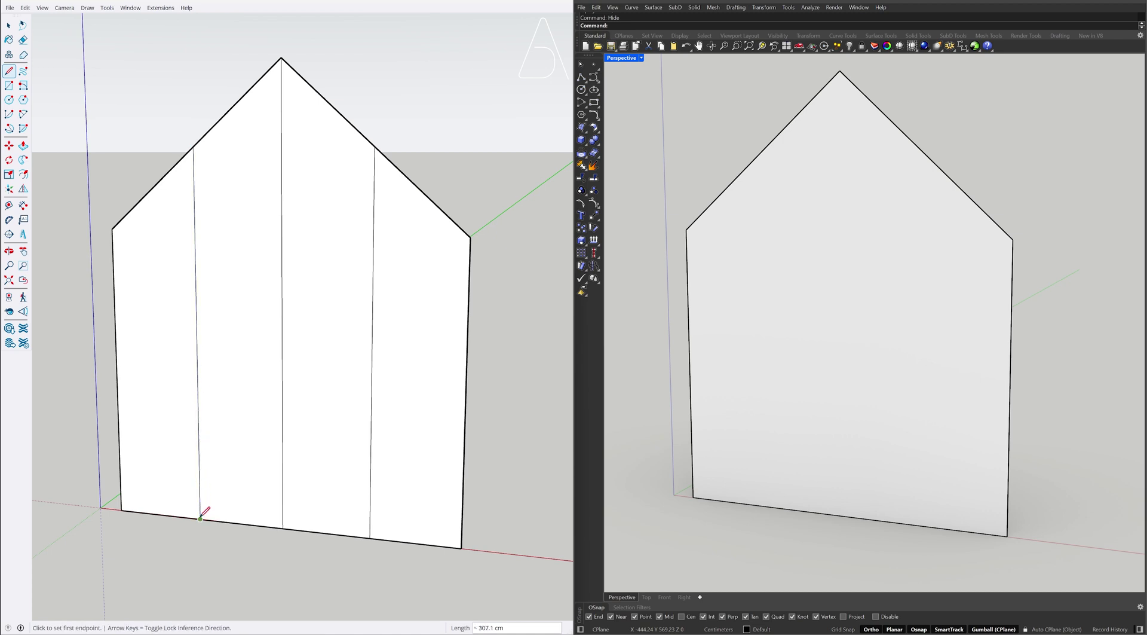
{"action": "left_click", "coordinate": [118, 371]}
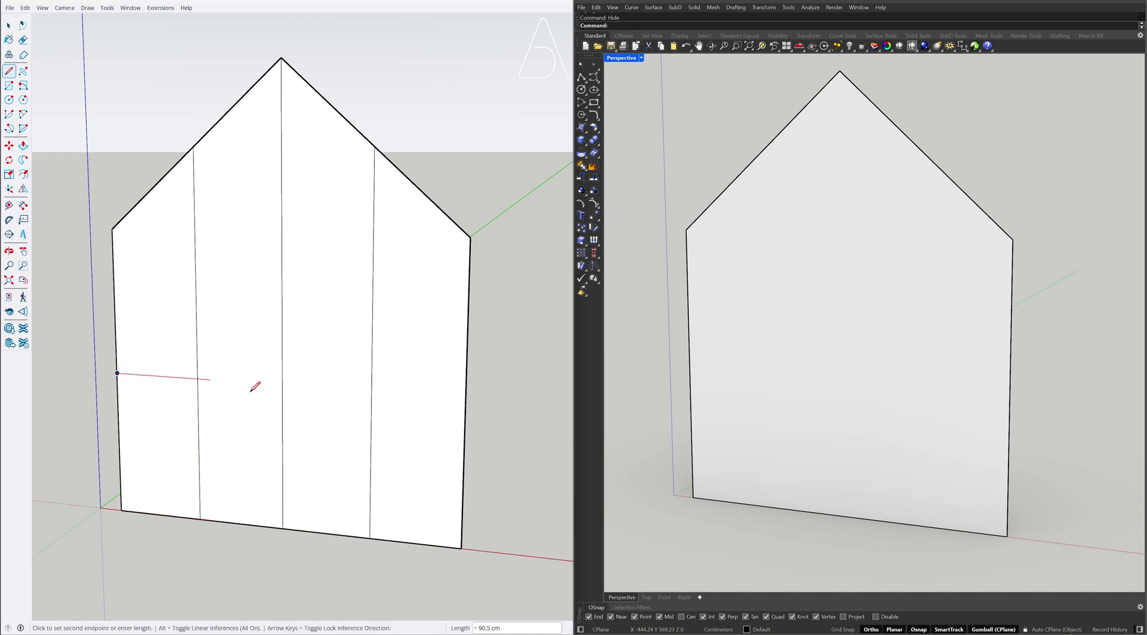
{"action": "left_click", "coordinate": [470, 237]}
{"action": "left_click", "coordinate": [112, 229]}
{"action": "key", "text": "space"}
In Rhino, SplitFace the gable along isocurves at the eave and mid-height.
{"action": "left_click", "coordinate": [653, 241]}
{"action": "type", "text": "SplitFace"}
{"action": "key", "text": "Return"}
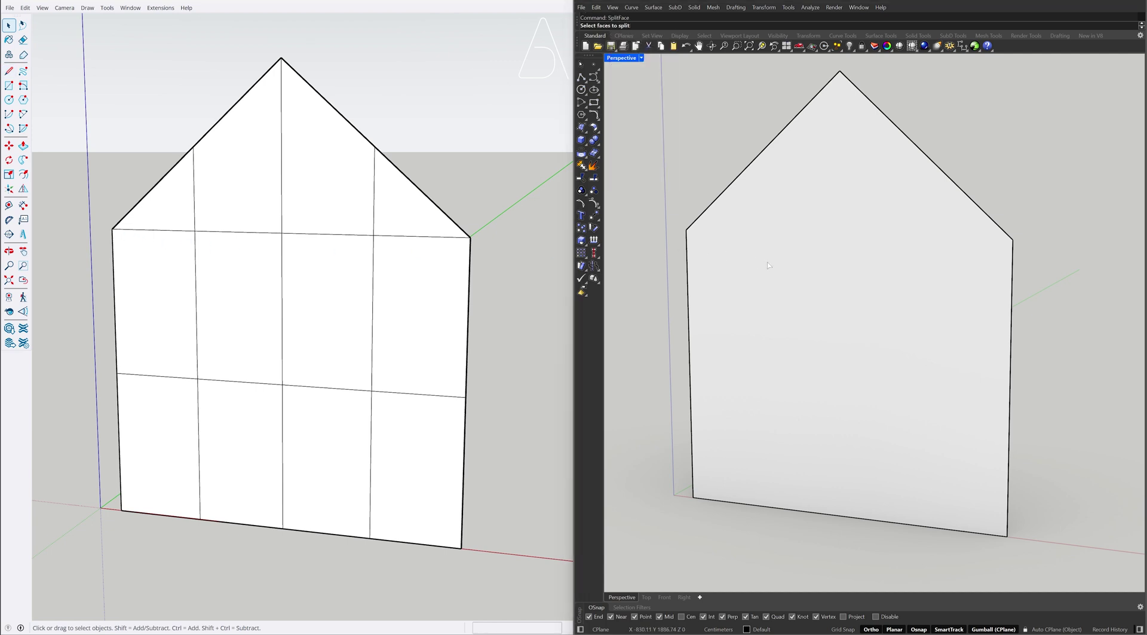
{"action": "left_click", "coordinate": [768, 262]}
{"action": "key", "text": "Return"}
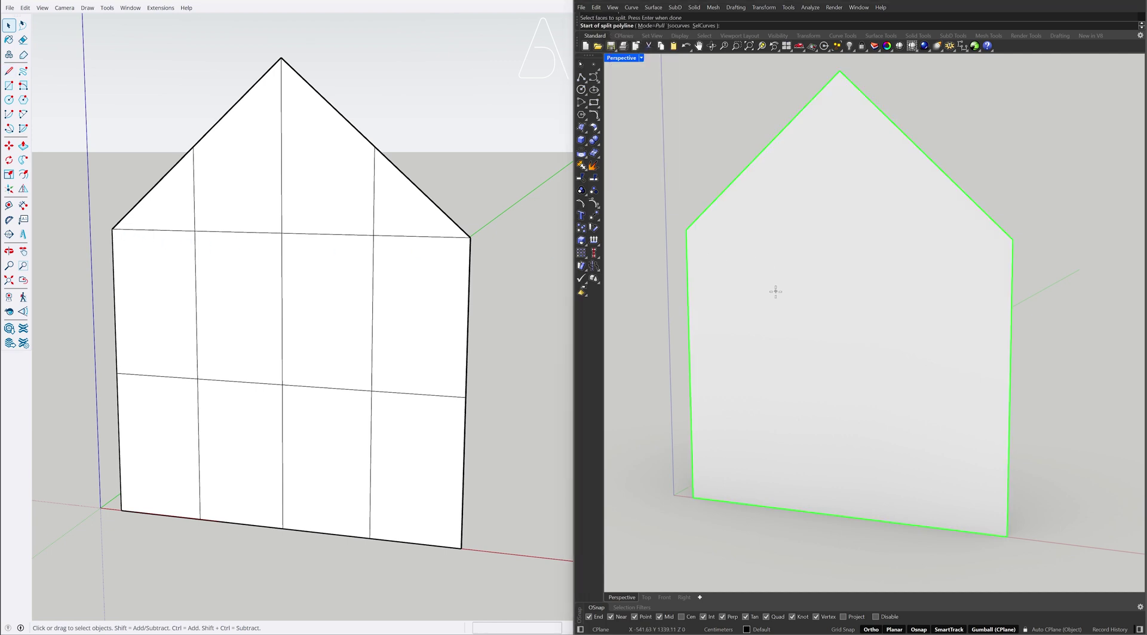
{"action": "type", "text": "i"}
{"action": "key", "text": "Return"}
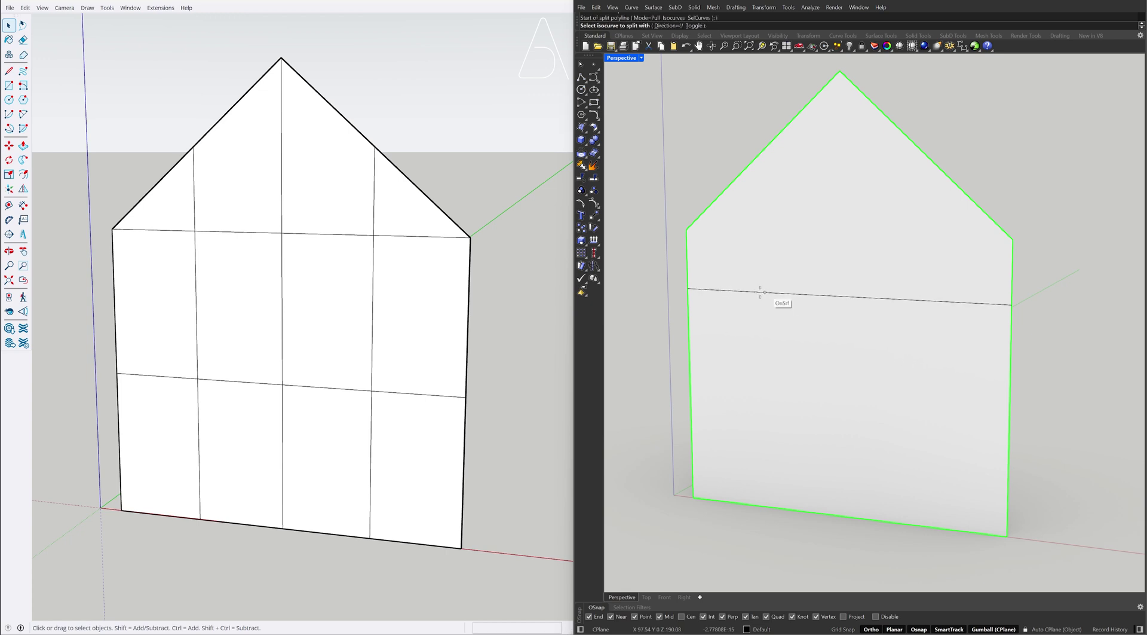
{"action": "left_click", "coordinate": [686, 234]}
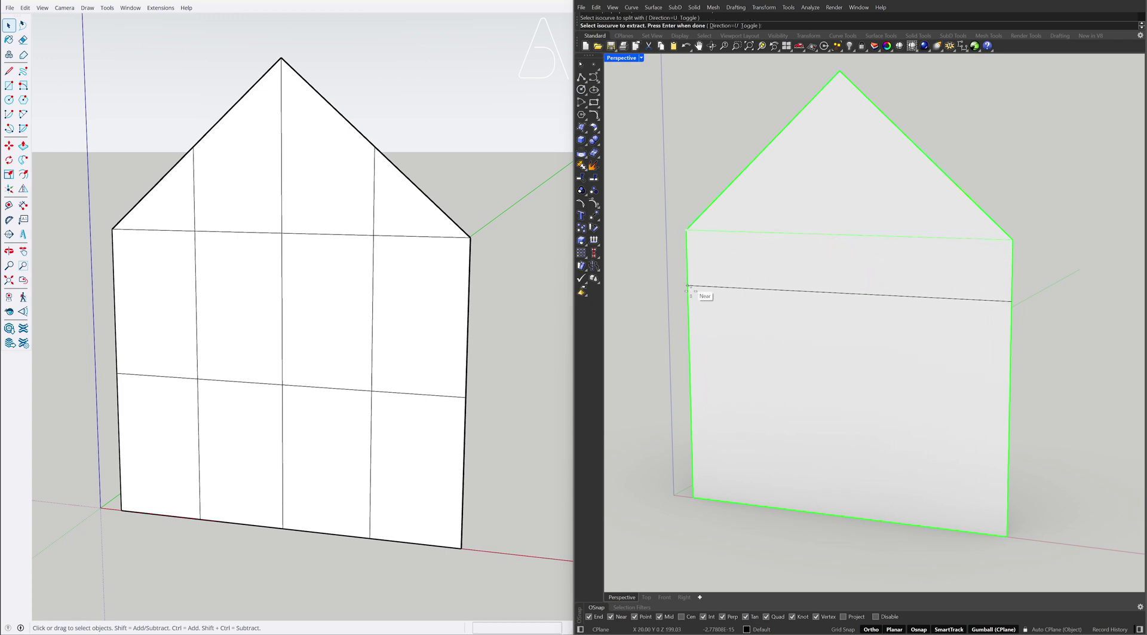
{"action": "left_click", "coordinate": [690, 369]}
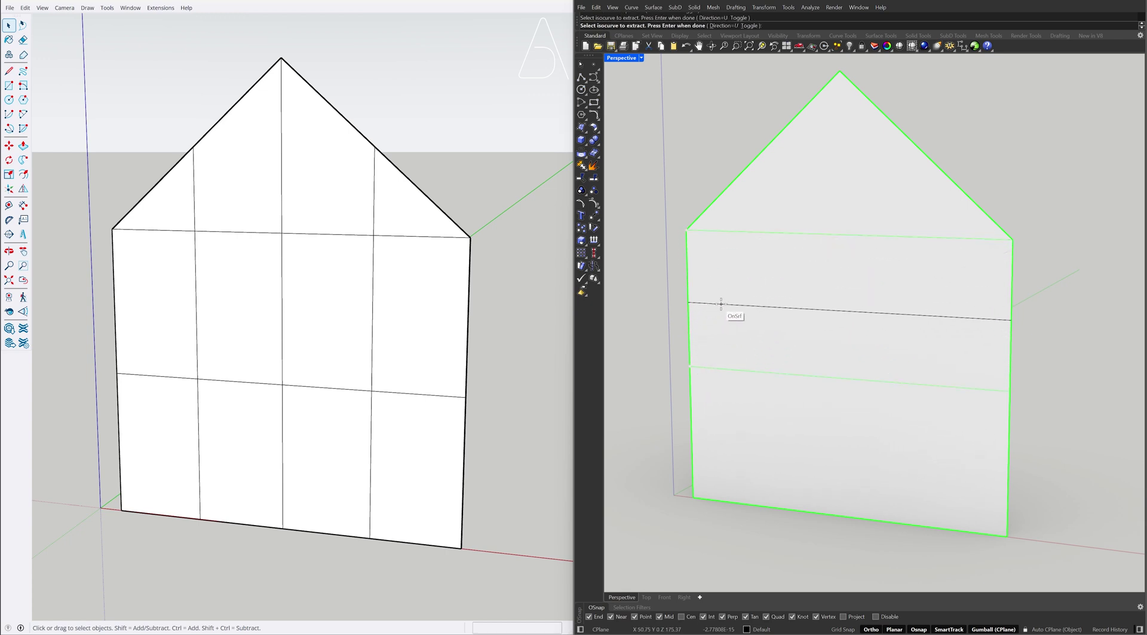
Split the Rhino gable face vertically at the left slope, apex and right slope.
{"action": "type", "text": "t"}
{"action": "key", "text": "Return"}
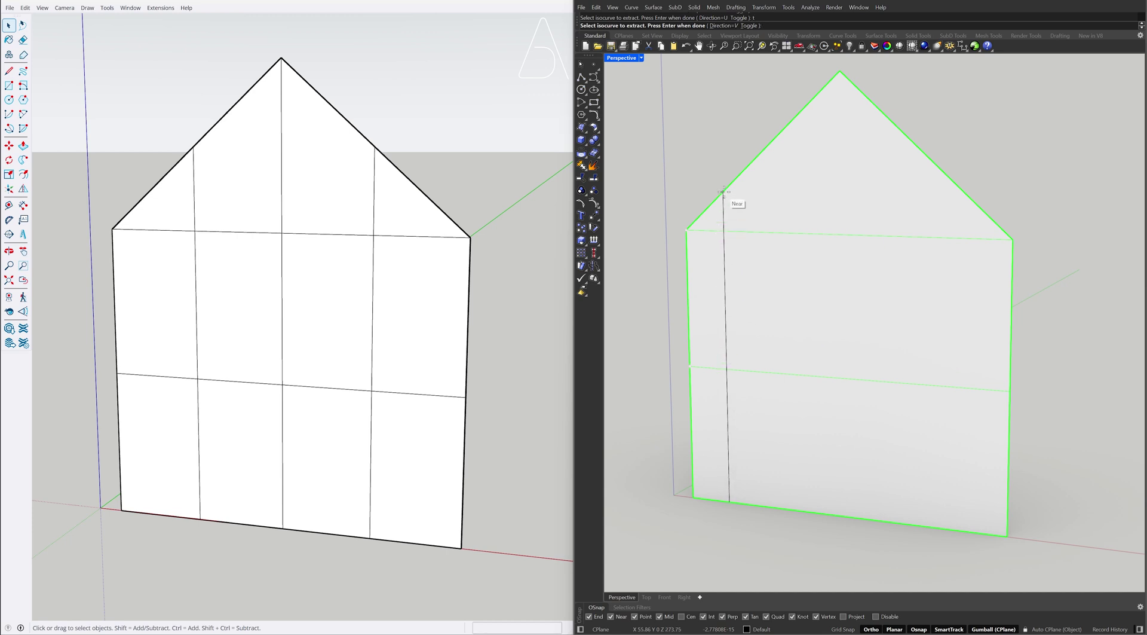
{"action": "left_click", "coordinate": [760, 154]}
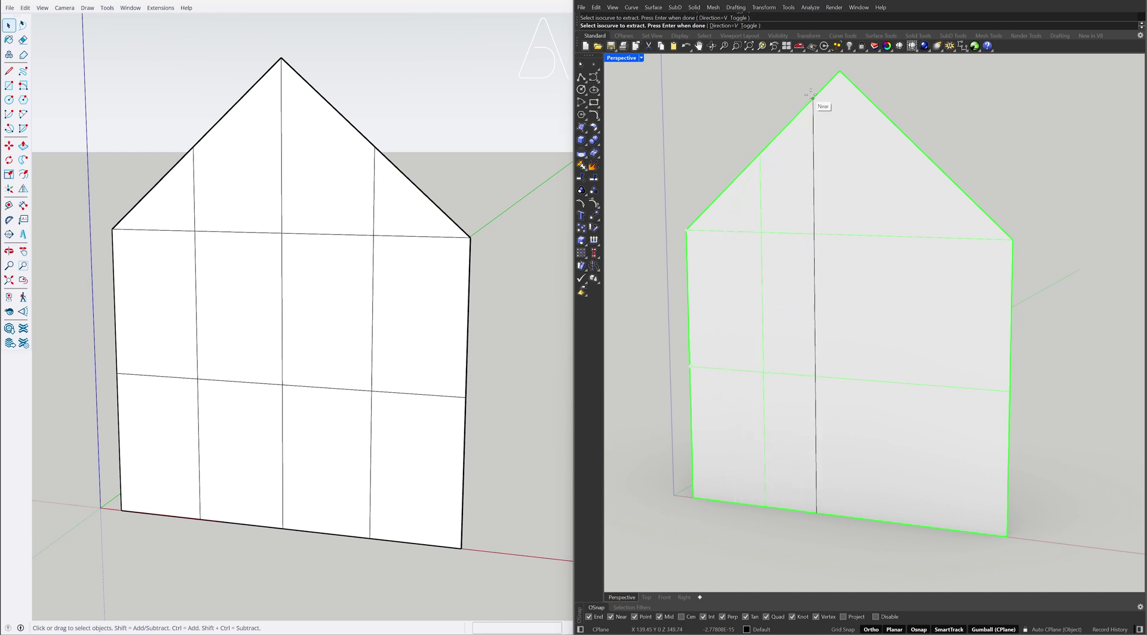
{"action": "left_click", "coordinate": [841, 74]}
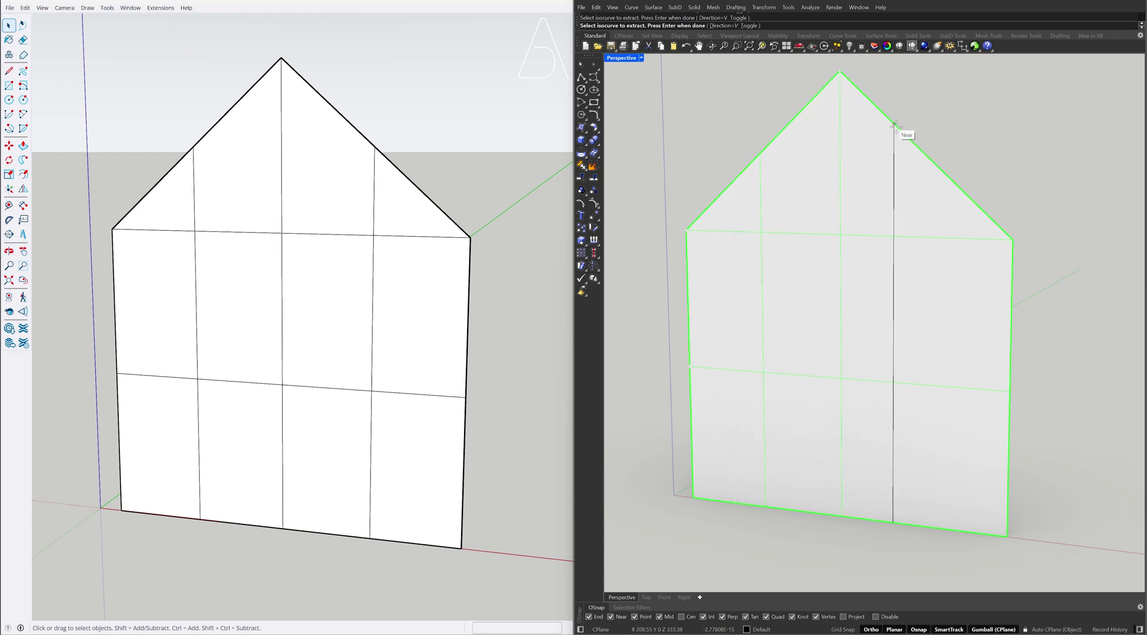
{"action": "left_click", "coordinate": [925, 154]}
{"action": "key", "text": "Return"}
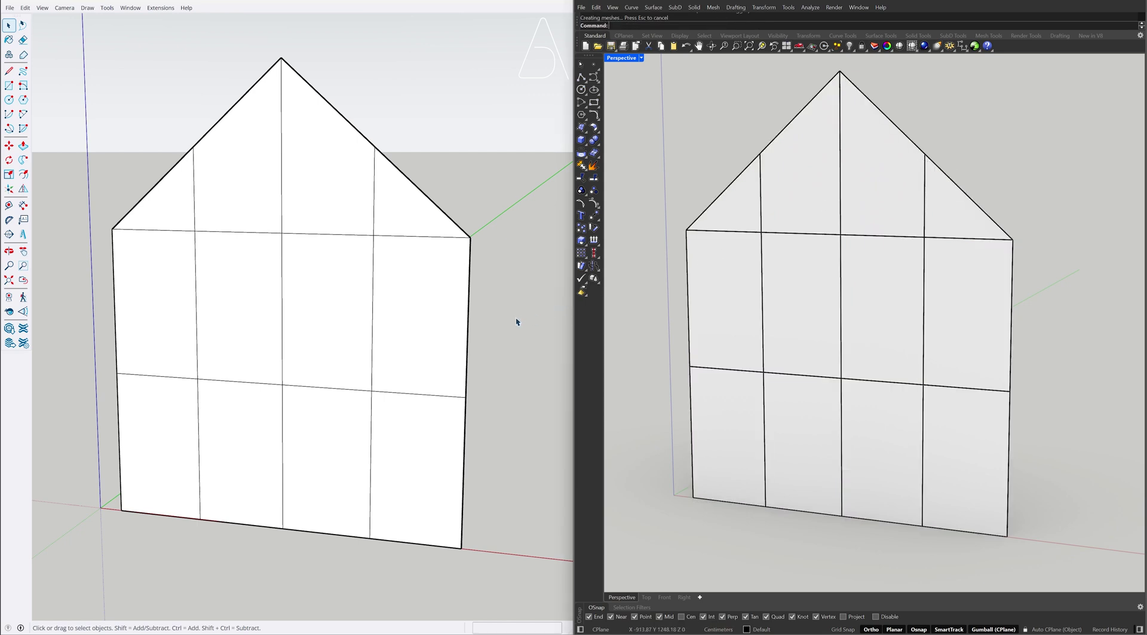
Offset all twelve SketchUp gable panels, including the four roof-section panels, inward by 5 cm.
{"action": "key", "text": "f"}
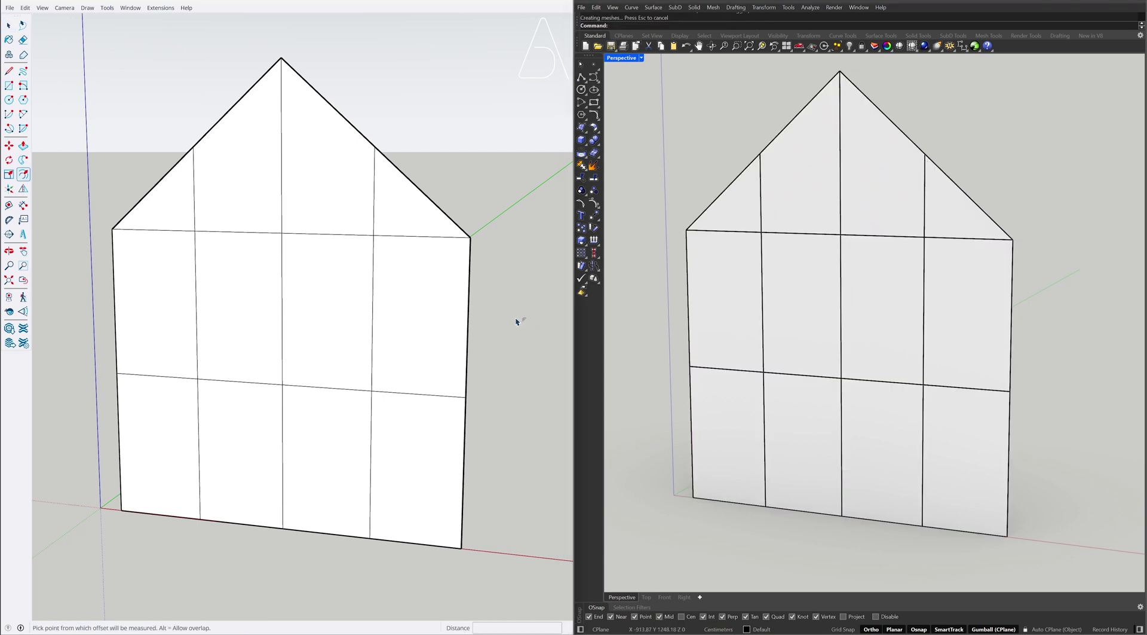
{"action": "left_click", "coordinate": [419, 428]}
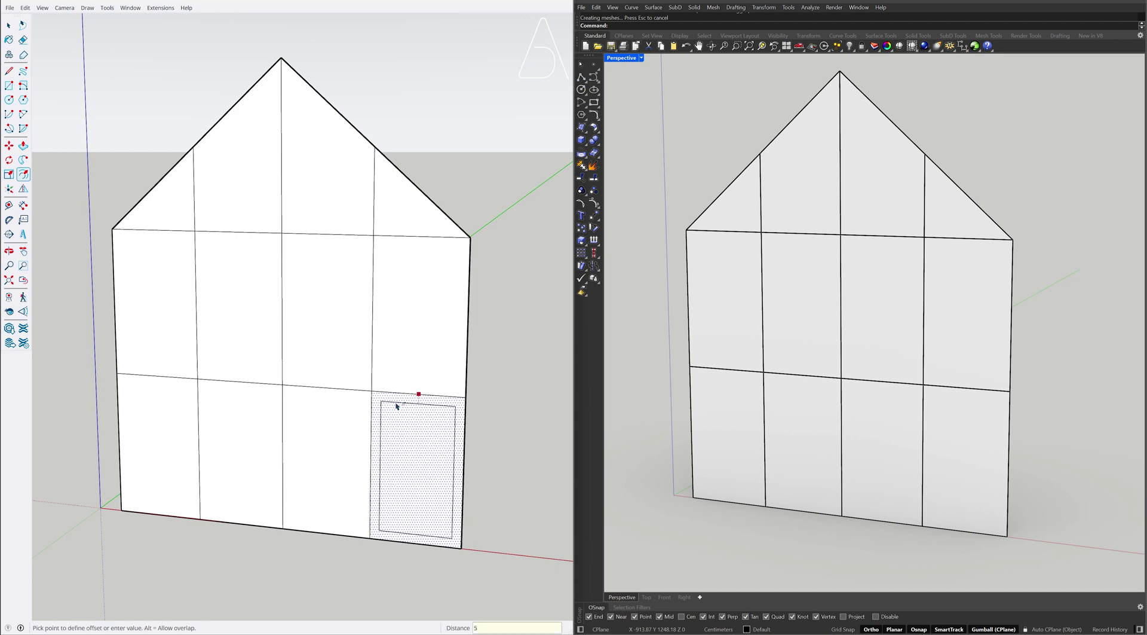
{"action": "key", "text": "Return"}
{"action": "double_click", "coordinate": [328, 442]}
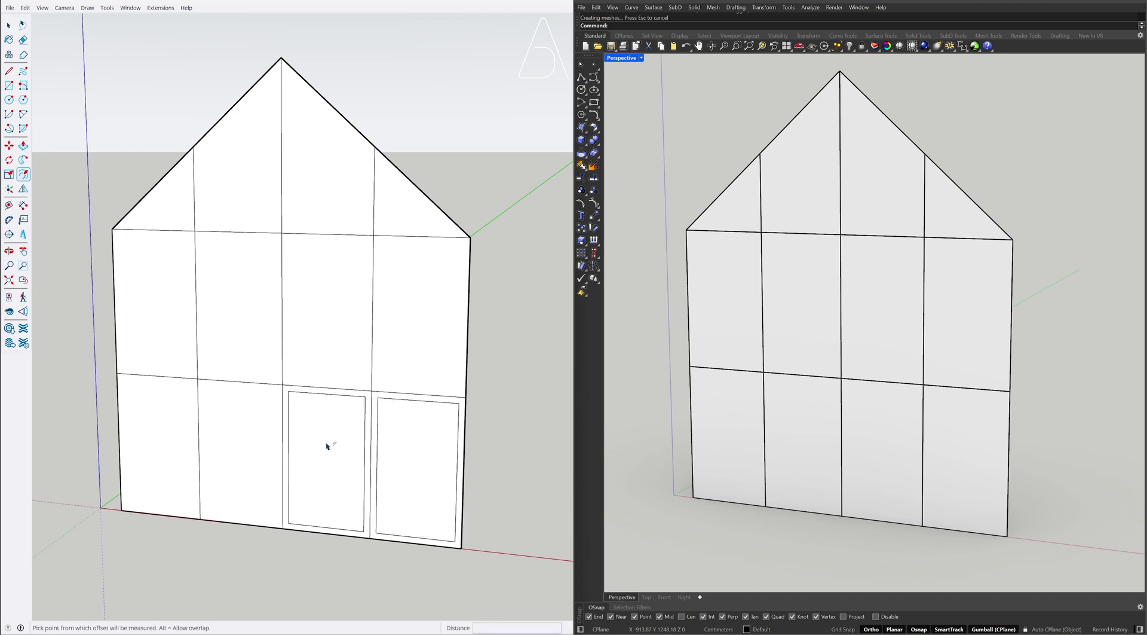
{"action": "double_click", "coordinate": [258, 436]}
{"action": "double_click", "coordinate": [178, 427]}
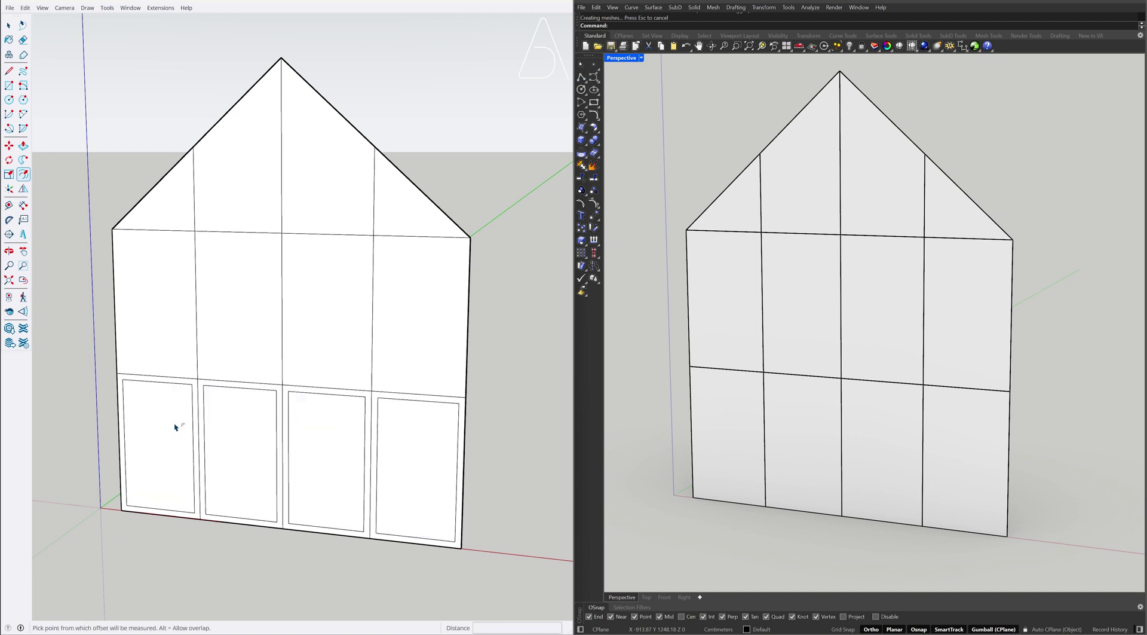
{"action": "double_click", "coordinate": [162, 335]}
{"action": "double_click", "coordinate": [233, 330]}
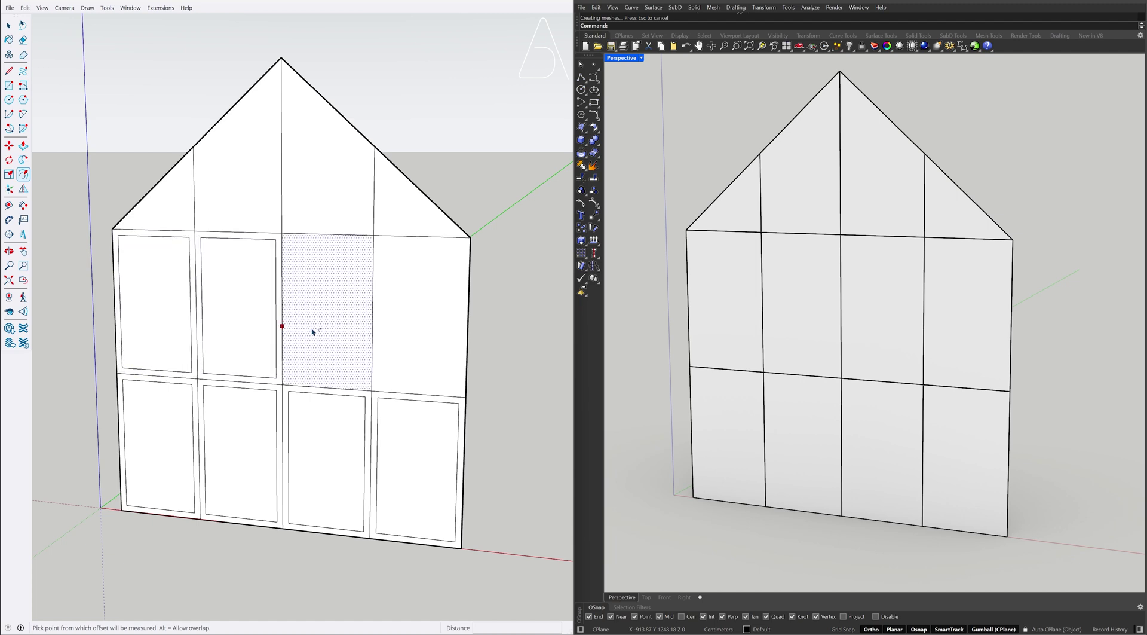
{"action": "double_click", "coordinate": [312, 332]}
{"action": "double_click", "coordinate": [402, 325]}
{"action": "double_click", "coordinate": [411, 215]}
{"action": "double_click", "coordinate": [306, 196]}
{"action": "double_click", "coordinate": [224, 202]}
{"action": "double_click", "coordinate": [178, 212]}
{"action": "key", "text": "space"}
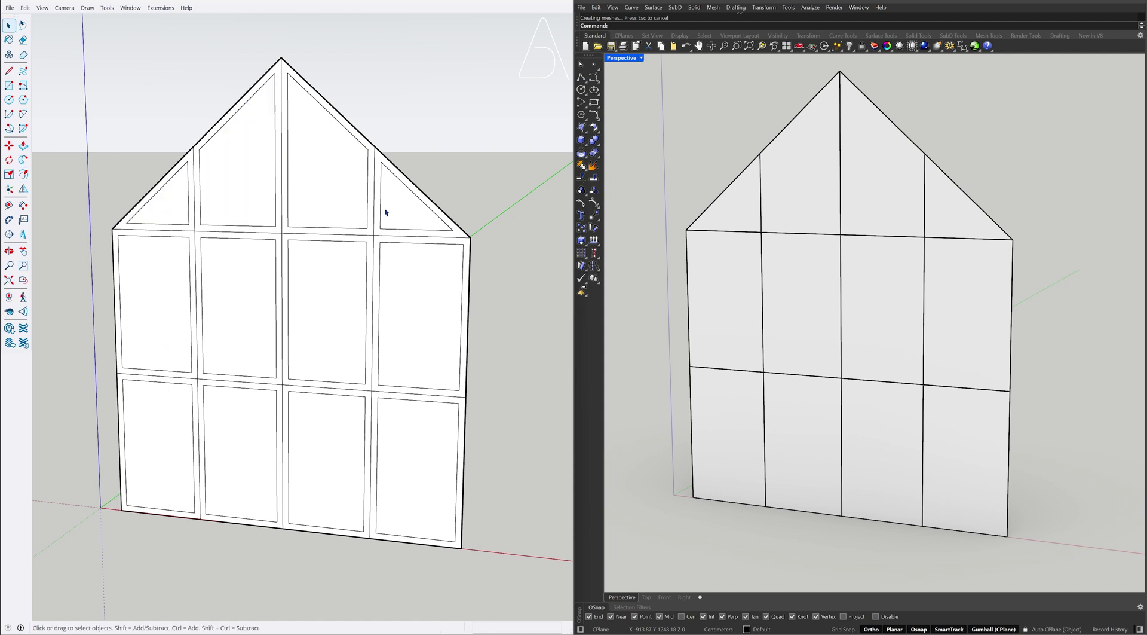
In Rhino, inset every gable wall face by 5 with Inset.
{"action": "left_click", "coordinate": [660, 199]}
{"action": "type", "text": "Inset"}
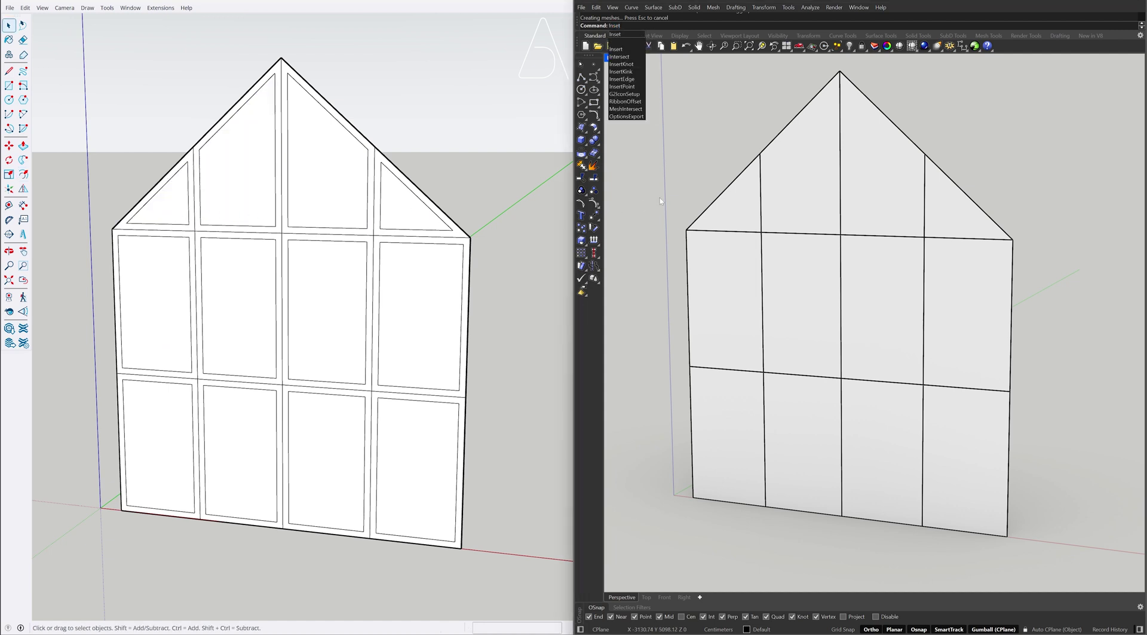
{"action": "key", "text": "Return"}
{"action": "left_click_drag", "start_coordinate": [1028, 141], "coordinate": [730, 468]}
{"action": "key", "text": "Return"}
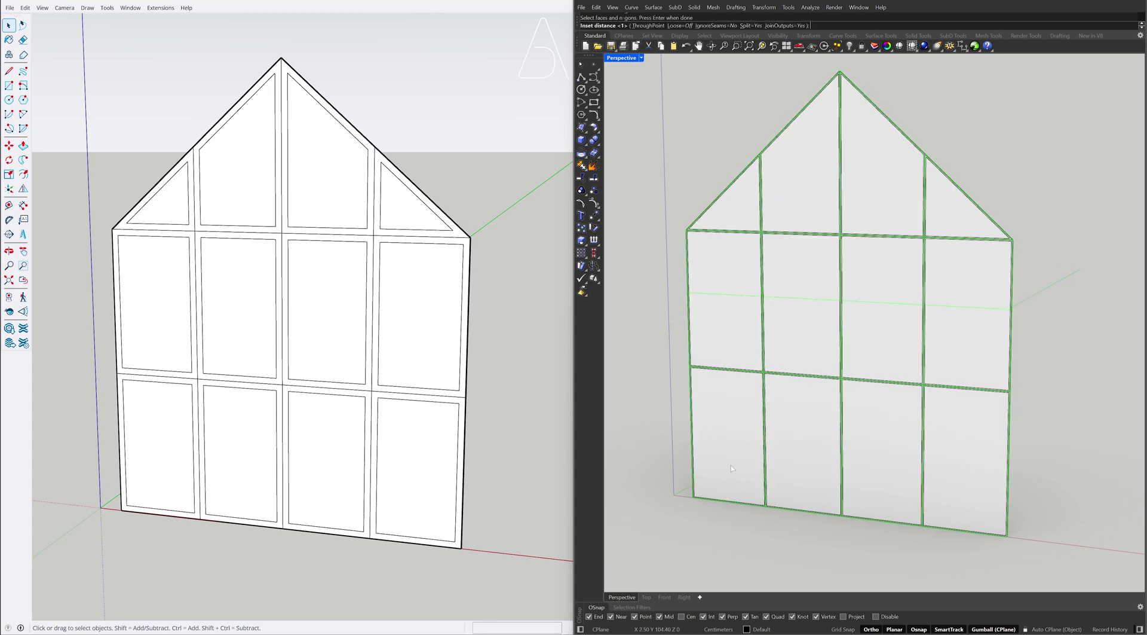
{"action": "key", "text": "Return"}
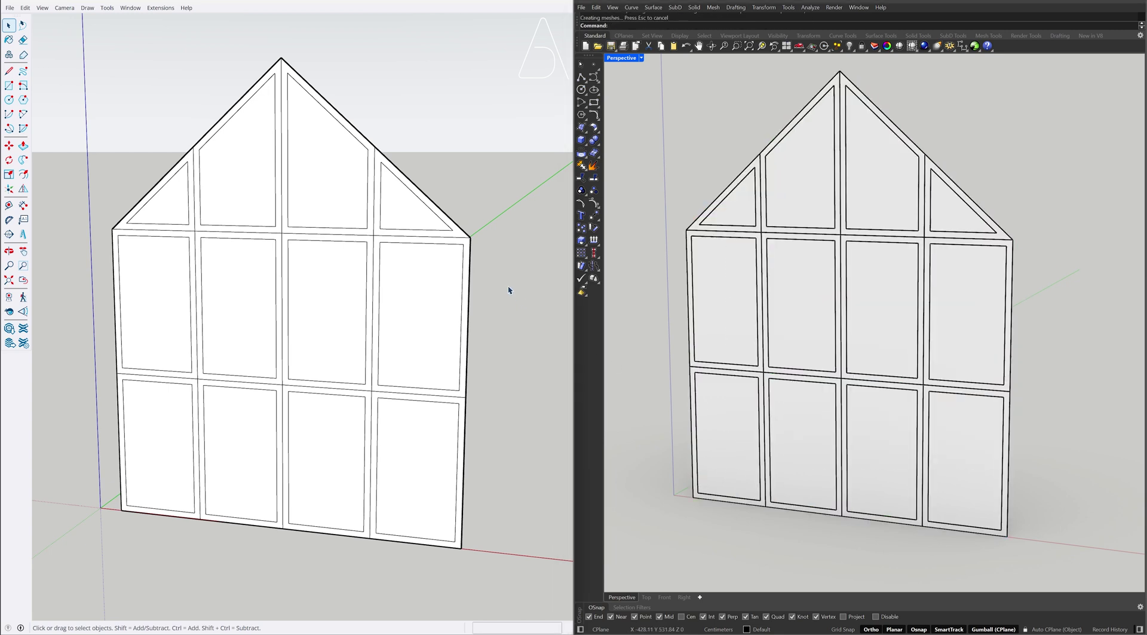
Erase the leftover SketchUp edges at the six mullion junctions.
{"action": "key", "text": "e"}
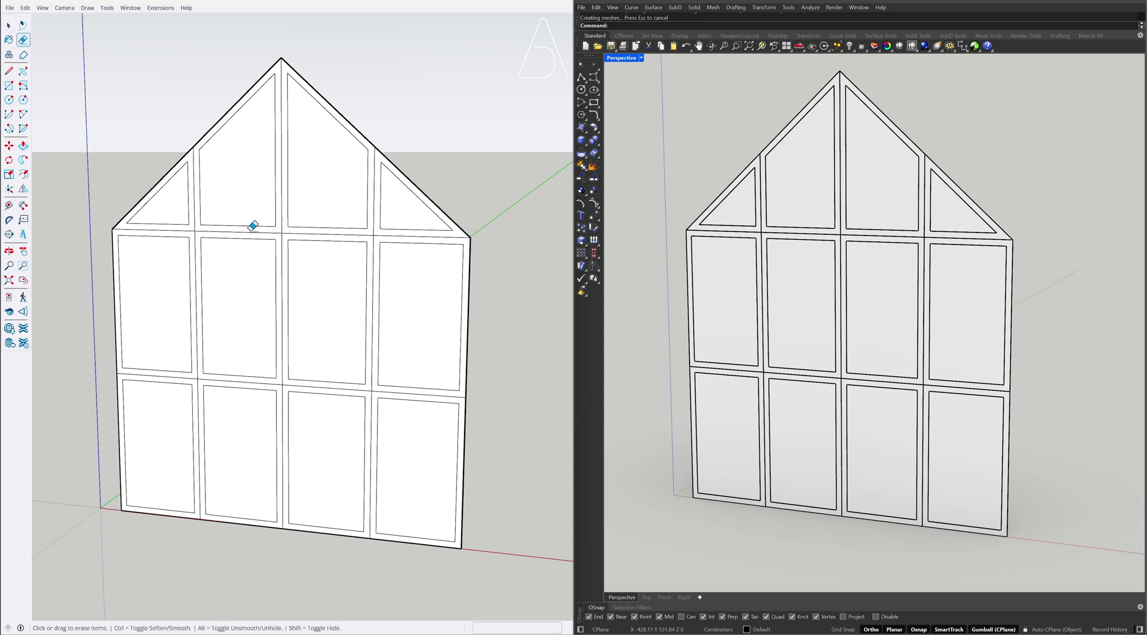
{"action": "left_click_drag", "start_coordinate": [195, 222], "coordinate": [198, 226]}
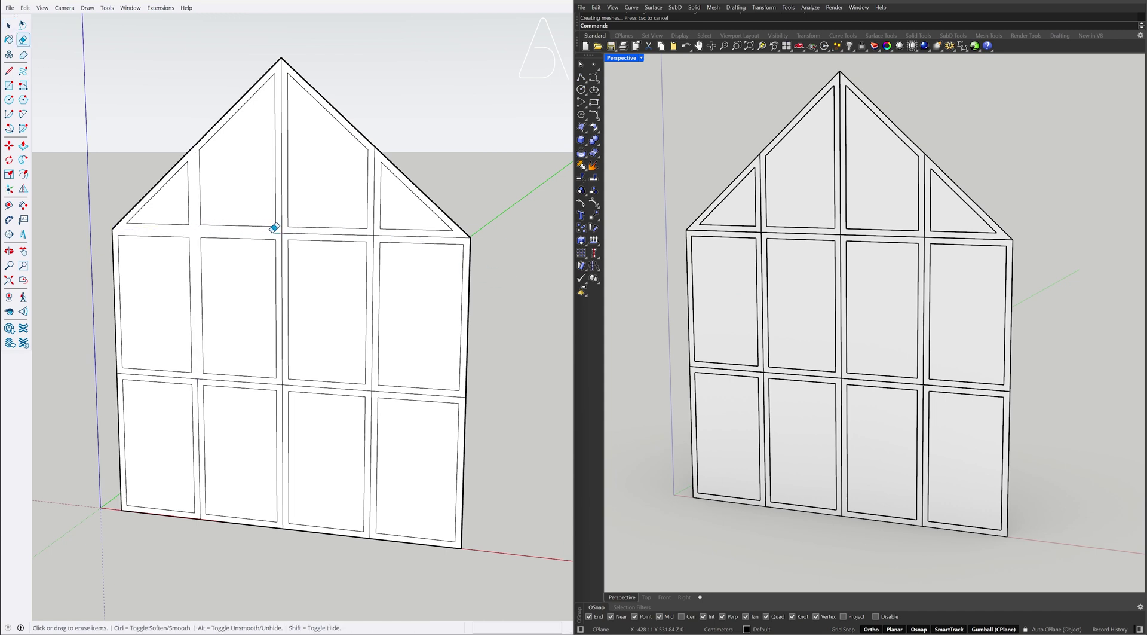
{"action": "left_click_drag", "start_coordinate": [278, 226], "coordinate": [284, 225]}
{"action": "left_click_drag", "start_coordinate": [374, 231], "coordinate": [376, 228]}
{"action": "left_click_drag", "start_coordinate": [375, 384], "coordinate": [371, 387]}
{"action": "left_click_drag", "start_coordinate": [283, 378], "coordinate": [280, 379]}
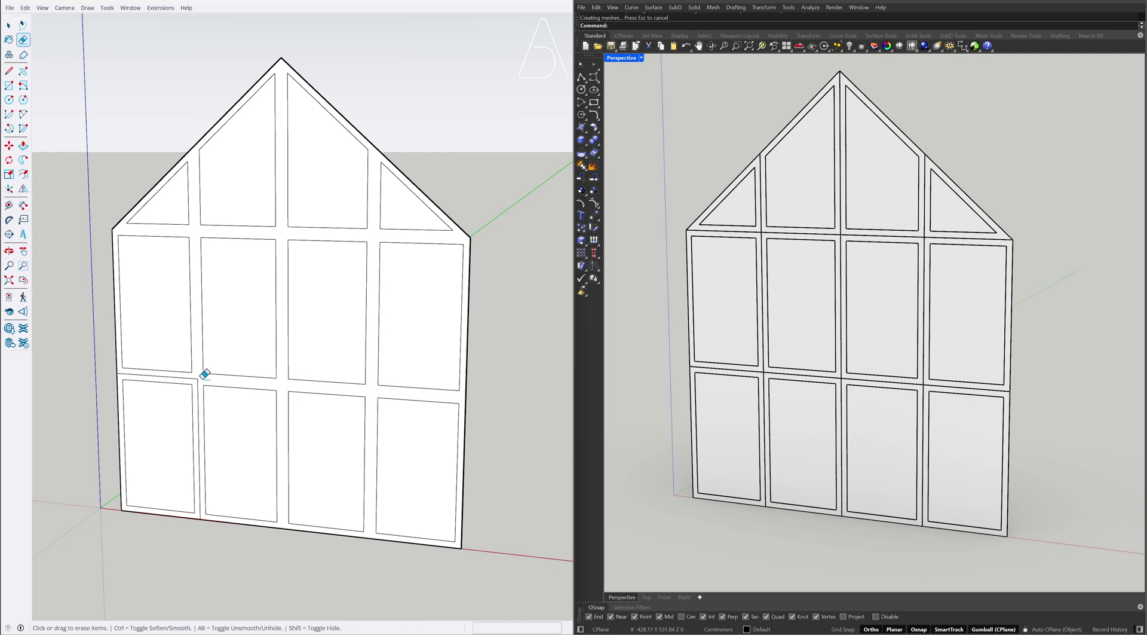
{"action": "left_click_drag", "start_coordinate": [205, 374], "coordinate": [200, 374]}
In Rhino, extract the 12 window panels as separate surfaces and group them.
{"action": "key", "text": "space"}
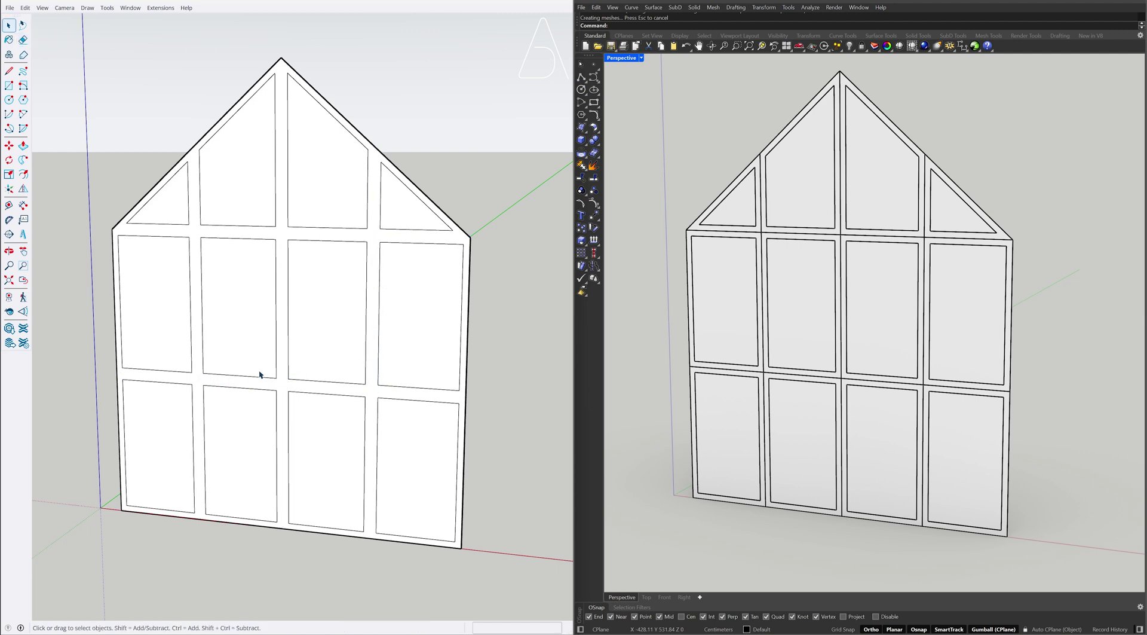
{"action": "left_click", "coordinate": [662, 319]}
{"action": "type", "text": "ExtractSrf"}
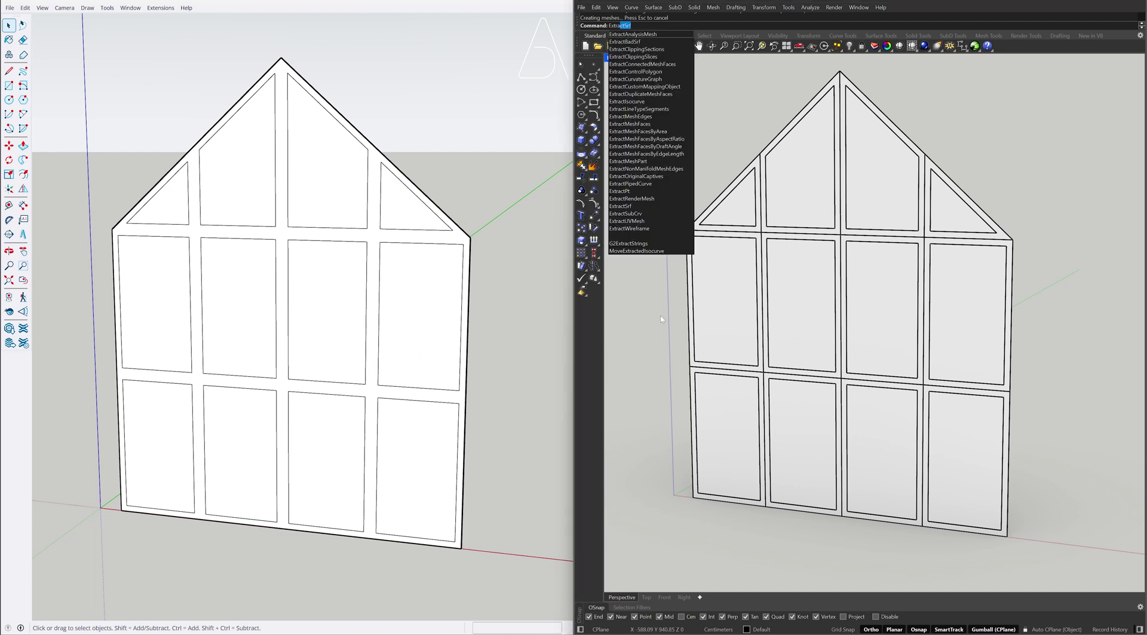
{"action": "key", "text": "Return"}
{"action": "left_click", "coordinate": [731, 206]}
{"action": "left_click", "coordinate": [801, 191]}
{"action": "left_click", "coordinate": [859, 206]}
{"action": "left_click", "coordinate": [959, 206]}
{"action": "left_click", "coordinate": [968, 311]}
{"action": "left_click", "coordinate": [872, 312]}
{"action": "left_click", "coordinate": [815, 312]}
{"action": "left_click", "coordinate": [726, 302]}
{"action": "left_click", "coordinate": [728, 406]}
{"action": "left_click", "coordinate": [803, 442]}
{"action": "left_click", "coordinate": [880, 424]}
{"action": "left_click", "coordinate": [953, 425]}
{"action": "key", "text": "Return"}
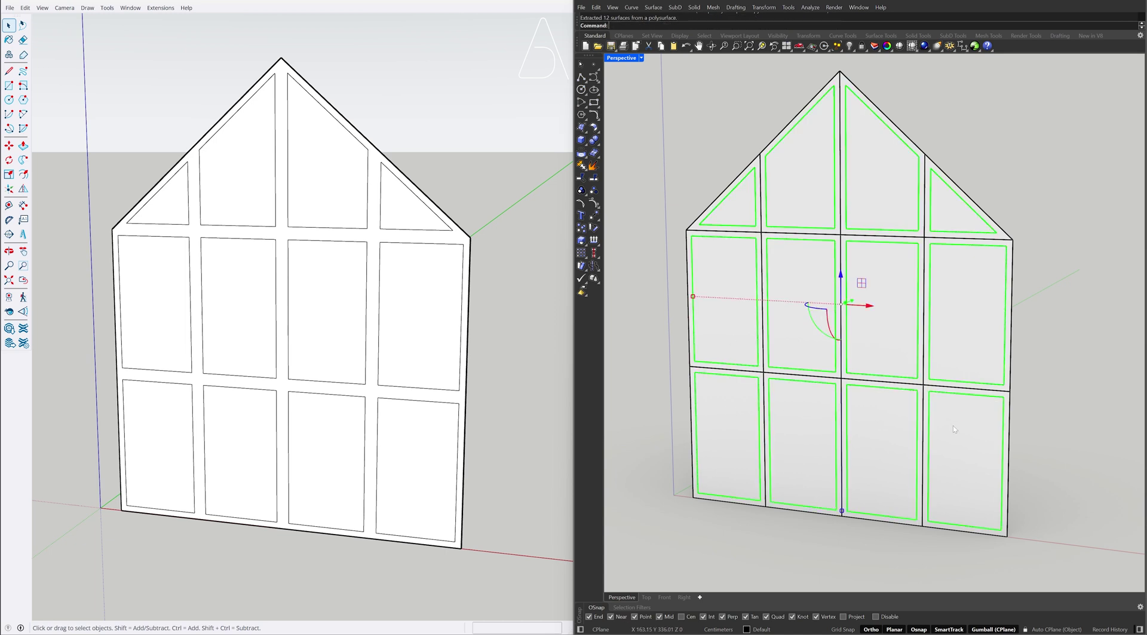
{"action": "type", "text": "Group"}
{"action": "key", "text": "Return"}
{"action": "key", "text": "Escape"}
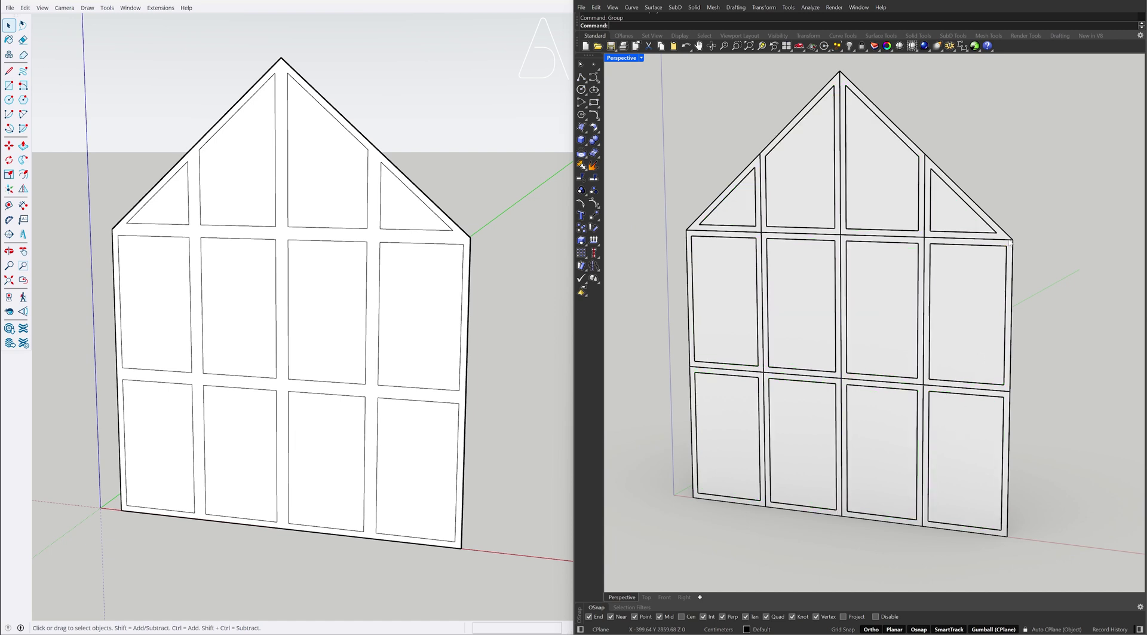
Merge all coplanar faces of the Rhino gabled wall into one continuous frame.
{"action": "left_click", "coordinate": [1009, 242]}
{"action": "type", "text": "MergeAllCoplanarFaces"}
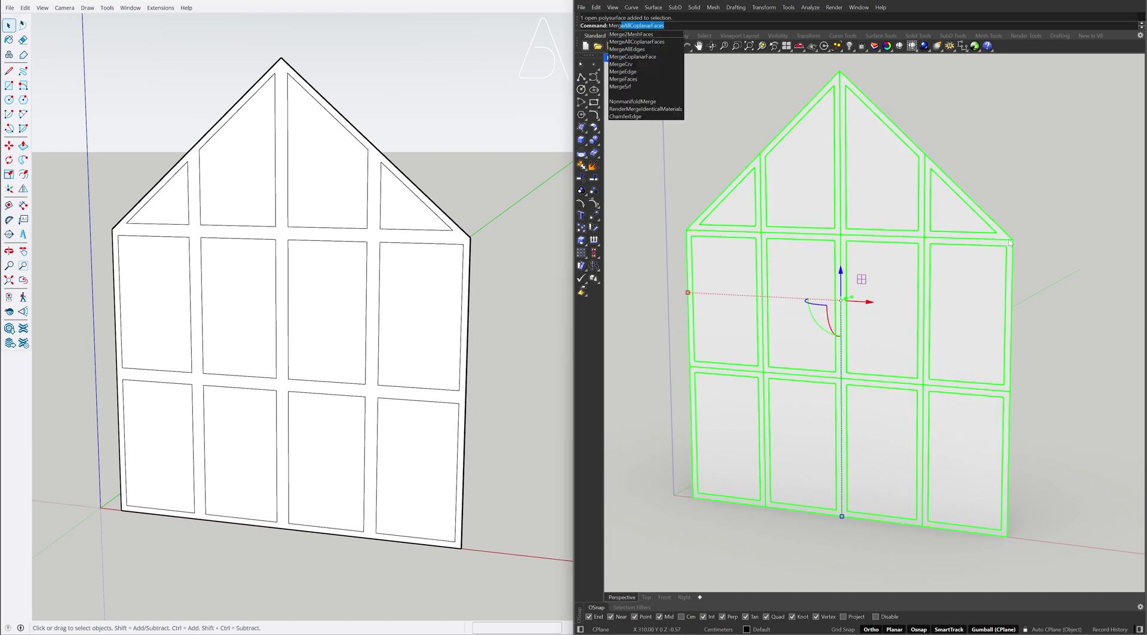
{"action": "key", "text": "Return"}
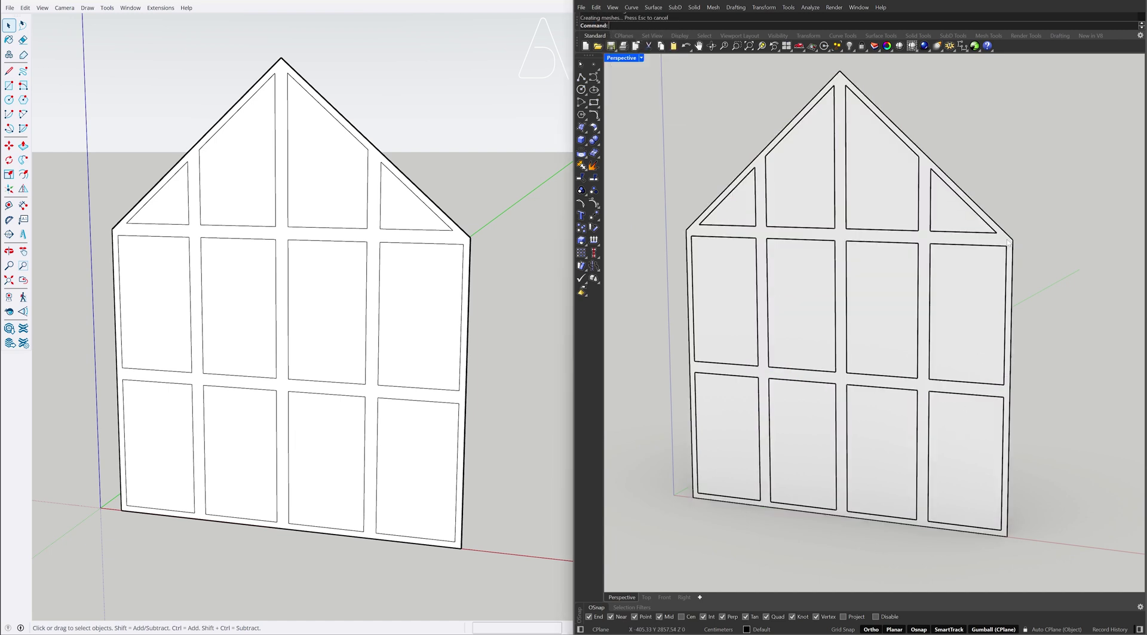
Group the SketchUp window frame and push/pull it 20 cm thick.
{"action": "middle_click_drag", "start_coordinate": [533, 260], "coordinate": [263, 311]}
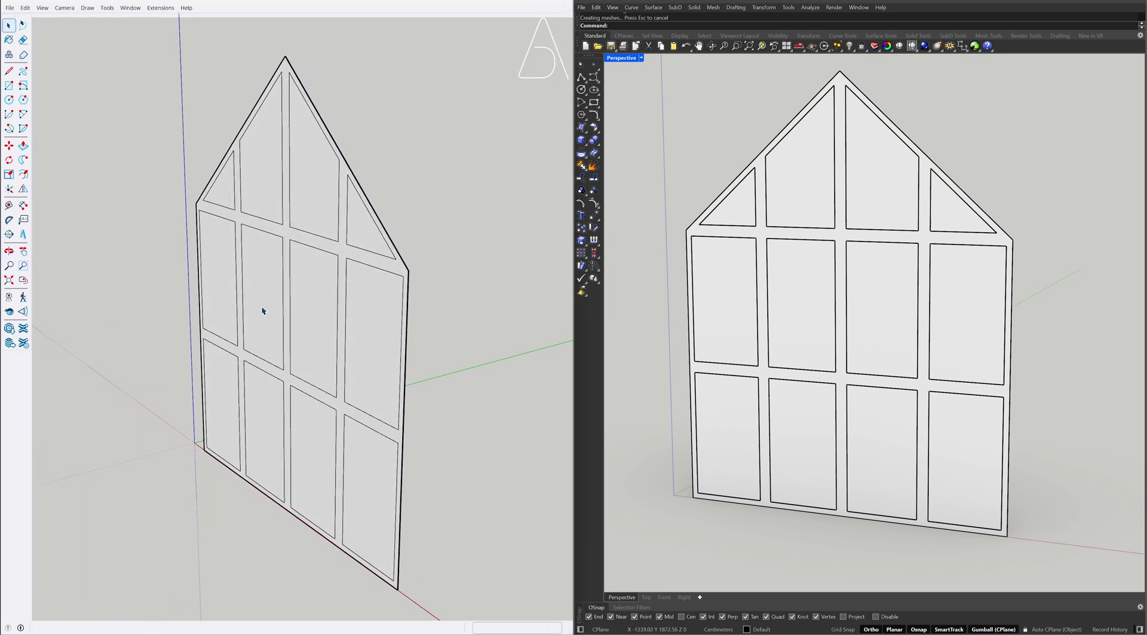
{"action": "double_click", "coordinate": [371, 258]}
{"action": "right_click", "coordinate": [371, 259]}
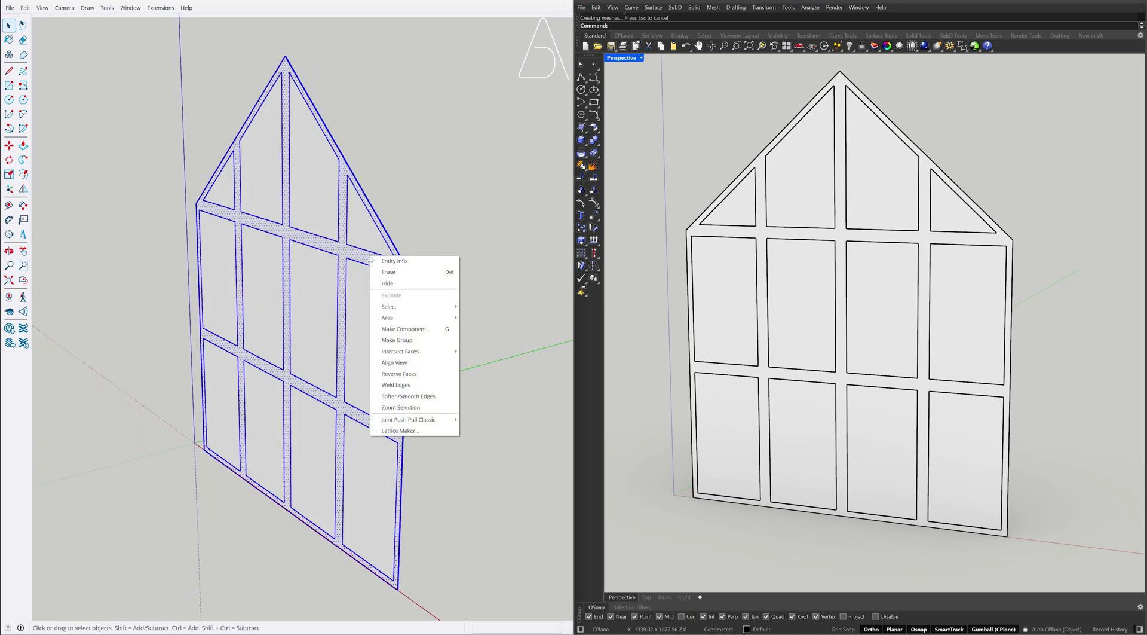
{"action": "left_click", "coordinate": [397, 340]}
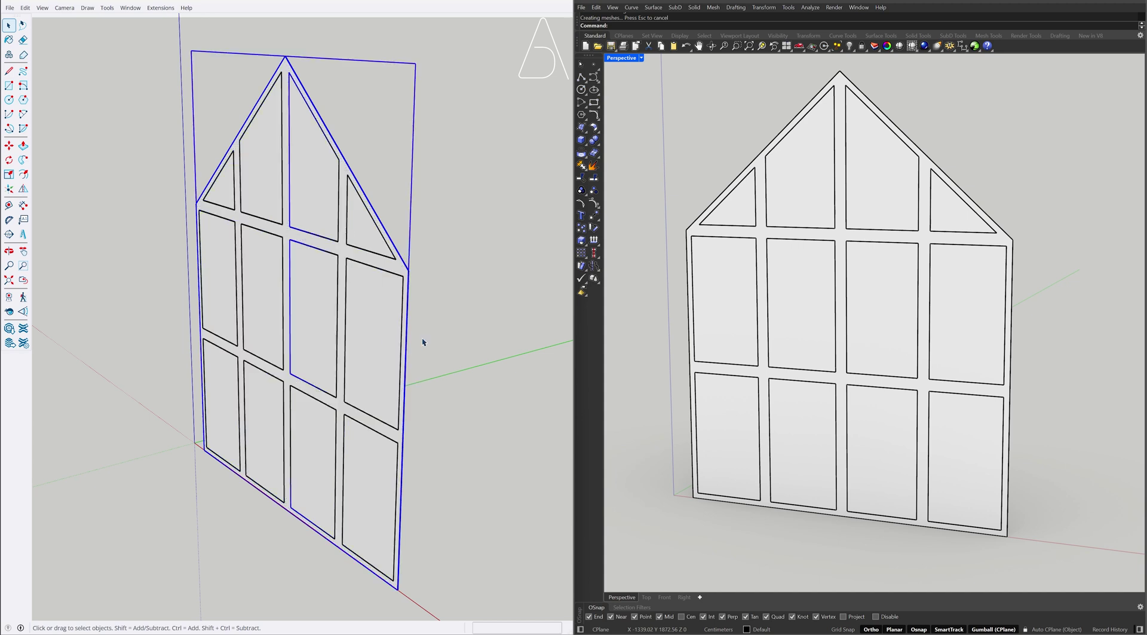
{"action": "double_click", "coordinate": [392, 270]}
{"action": "key", "text": "p"}
{"action": "left_click", "coordinate": [393, 267]}
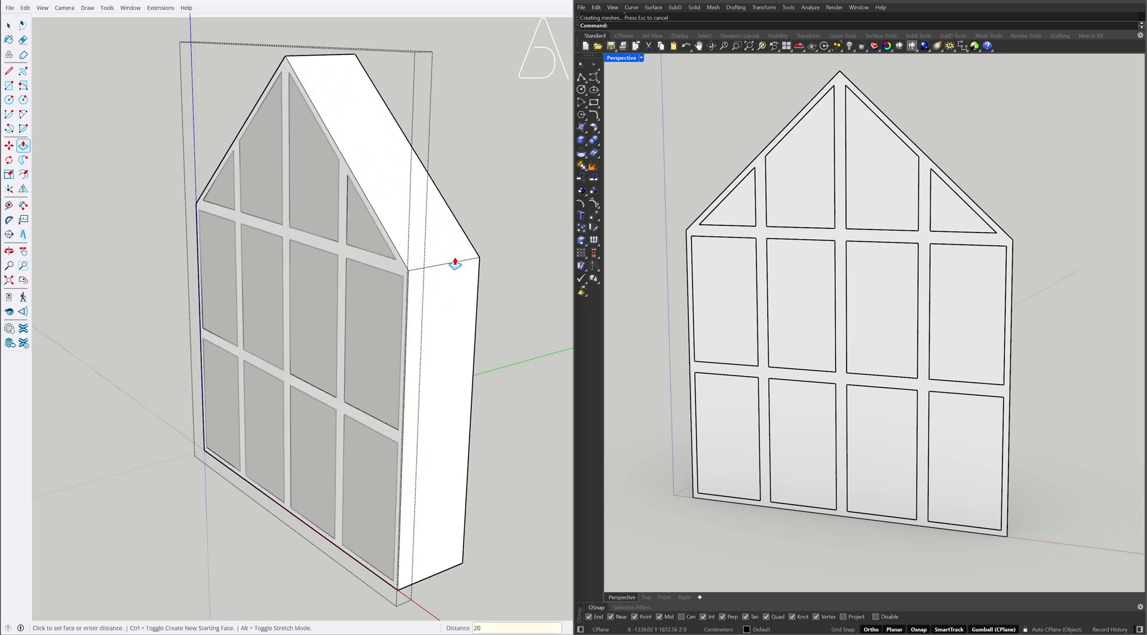
{"action": "key", "text": "Return"}
{"action": "key", "text": "space"}
{"action": "left_click", "coordinate": [488, 276]}
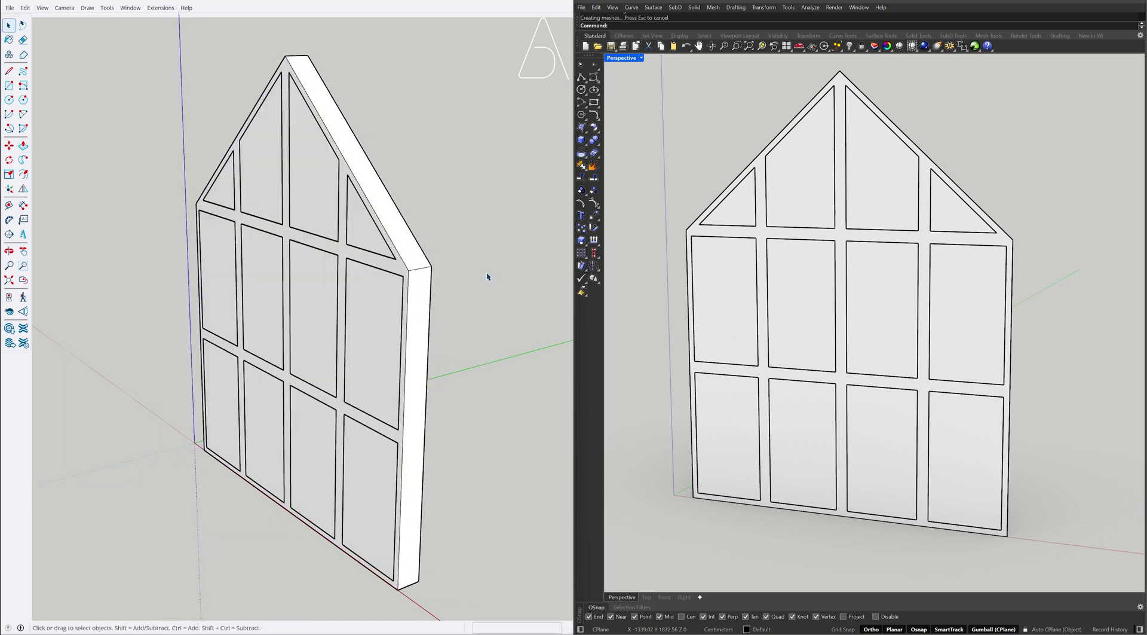
In Rhino, extrude the window wall surface 20 with the gumball.
{"action": "mouse_move", "coordinate": [765, 287]}
{"action": "right_mouse_down"}
{"action": "mouse_move", "coordinate": [883, 287]}
{"action": "mouse_move", "coordinate": [733, 302]}
{"action": "mouse_move", "coordinate": [805, 301]}
{"action": "right_mouse_up"}
{"action": "left_click", "coordinate": [836, 263]}
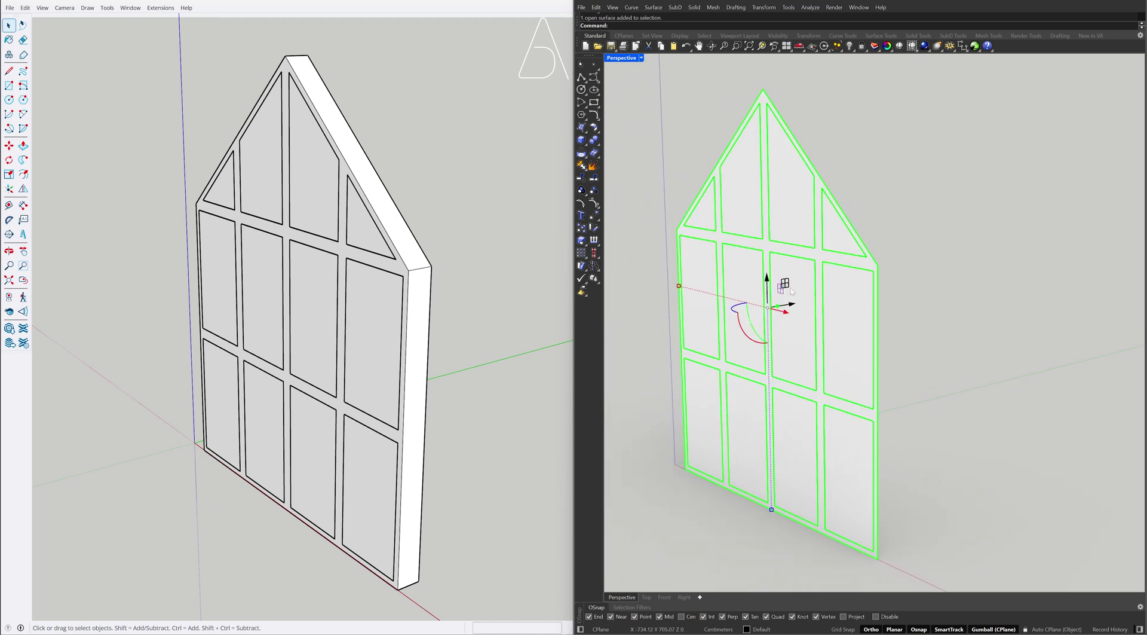
{"action": "left_click_drag", "start_coordinate": [778, 307], "coordinate": [780, 308]}
{"action": "key", "text": "Return"}
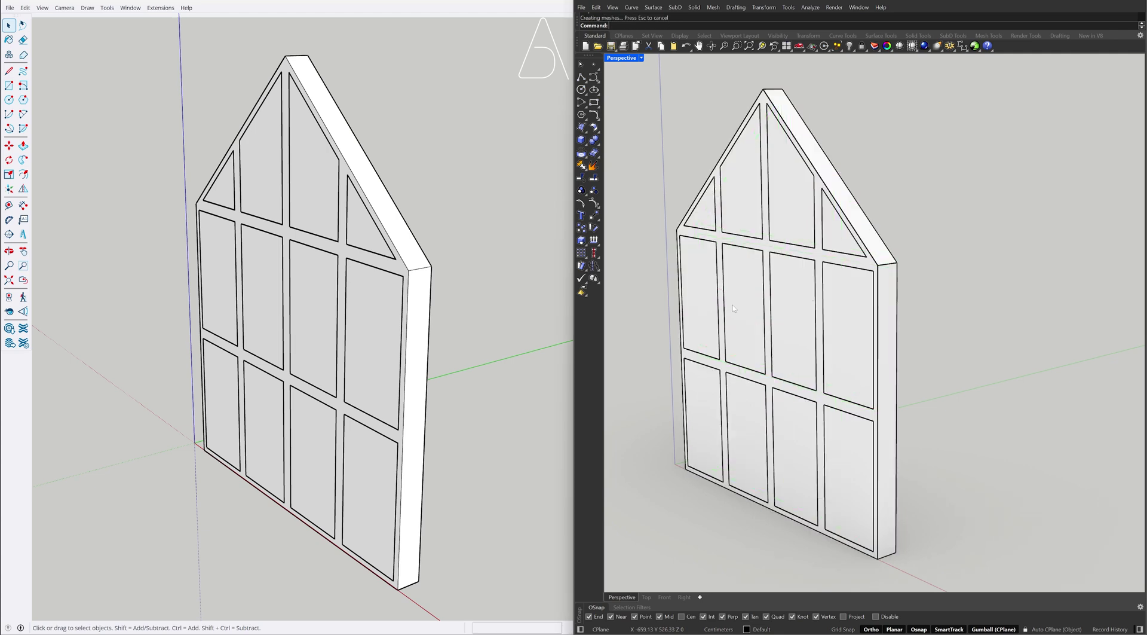
In SketchUp, group the glass panes and move them 15 back inside the frame.
{"action": "left_click", "coordinate": [423, 275]}
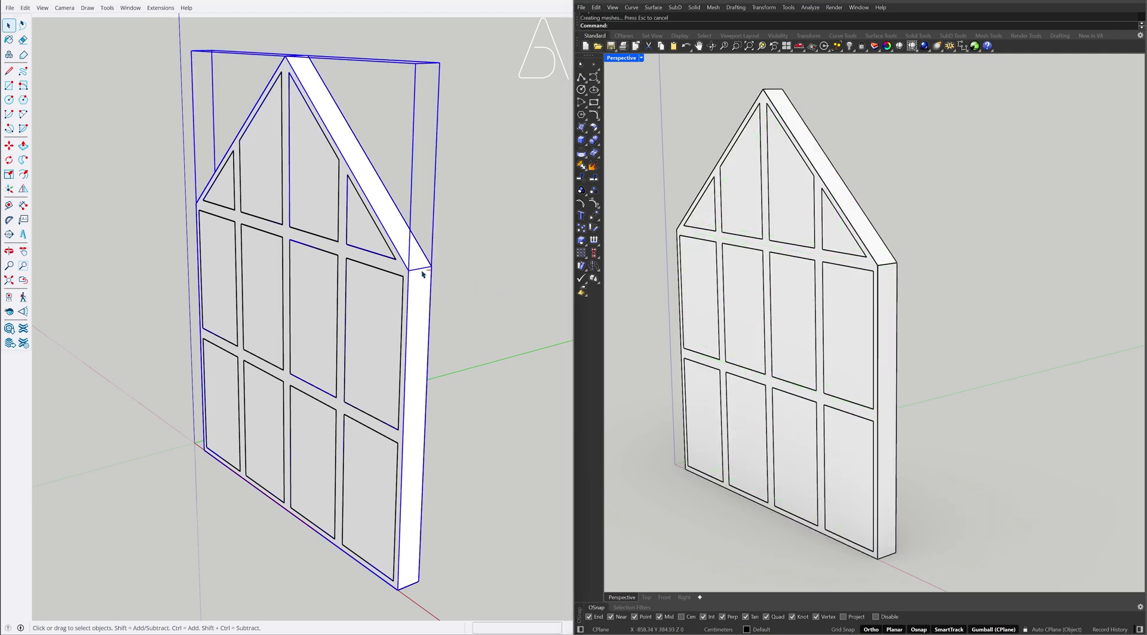
{"action": "double_click", "coordinate": [422, 274]}
{"action": "right_click", "coordinate": [373, 293]}
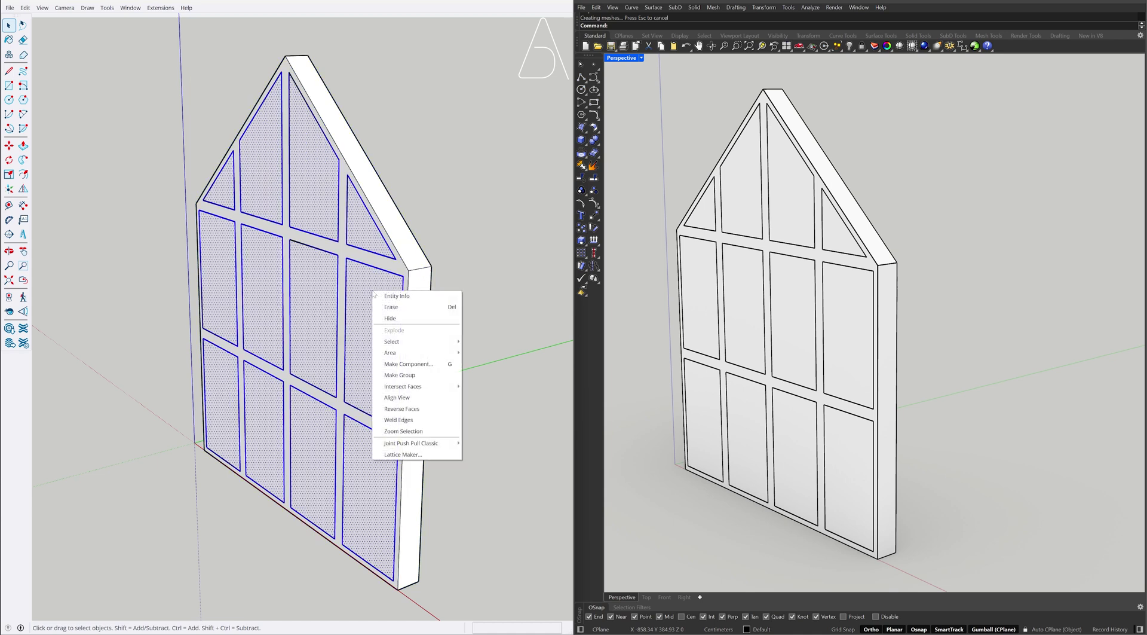
{"action": "left_click", "coordinate": [427, 374]}
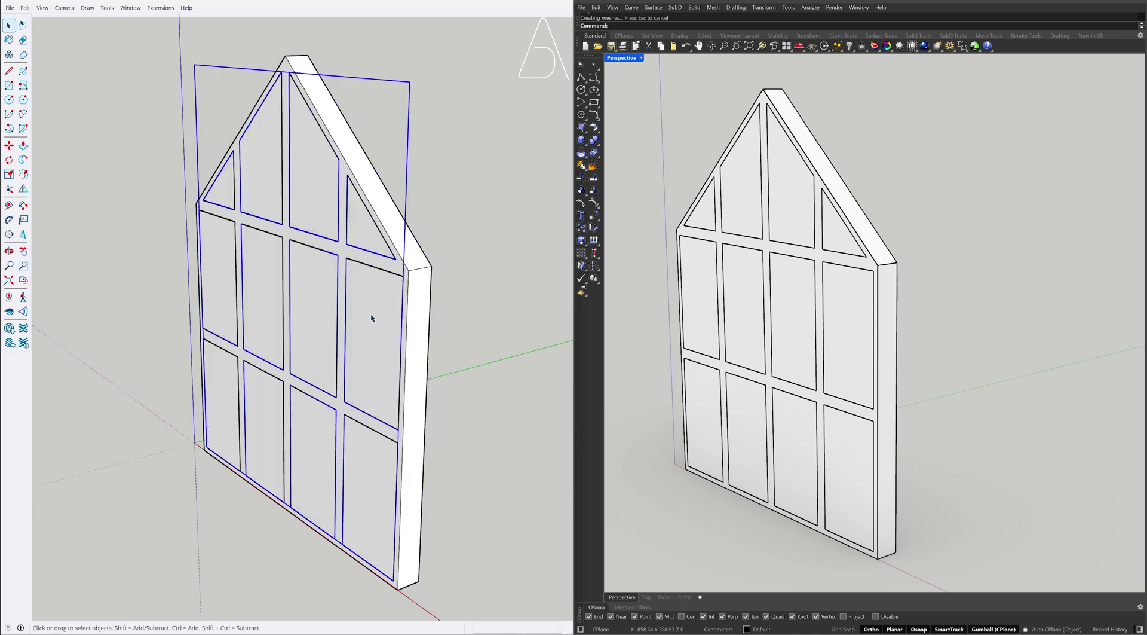
{"action": "key", "text": "m"}
{"action": "left_click", "coordinate": [436, 400]}
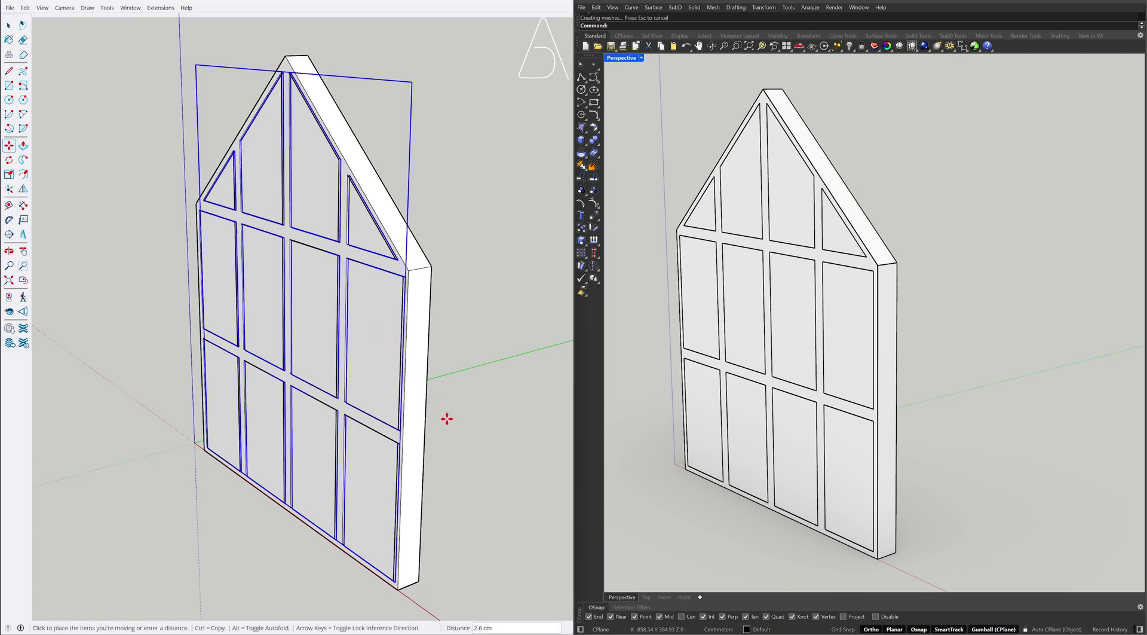
{"action": "type", "text": "15"}
{"action": "key", "text": "Return"}
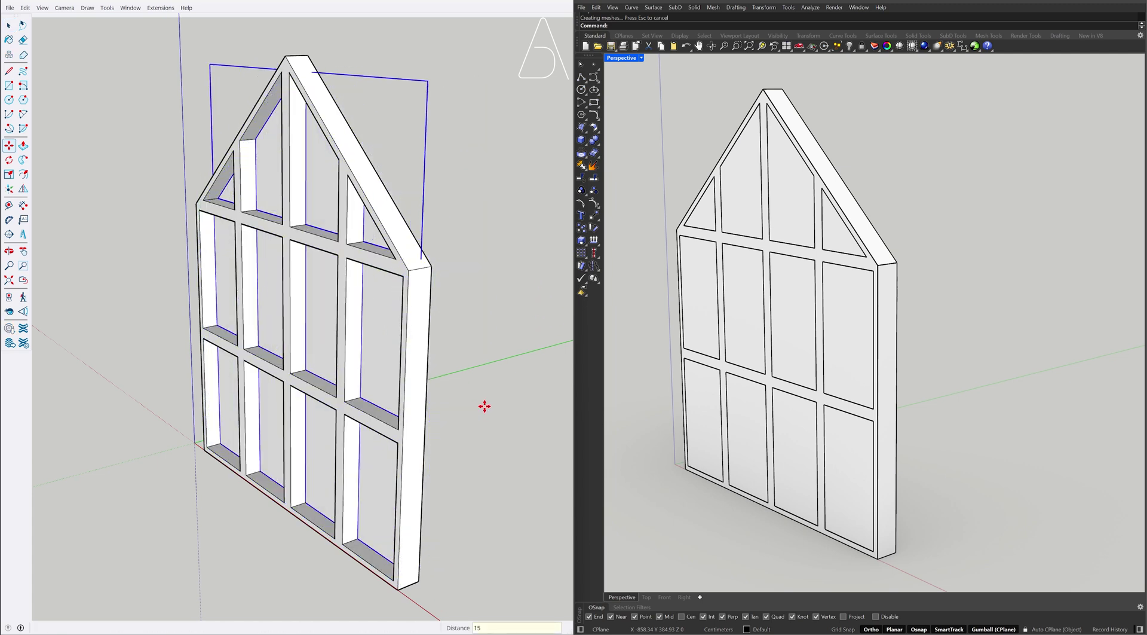
{"action": "key", "text": "space"}
{"action": "left_click", "coordinate": [502, 409]}
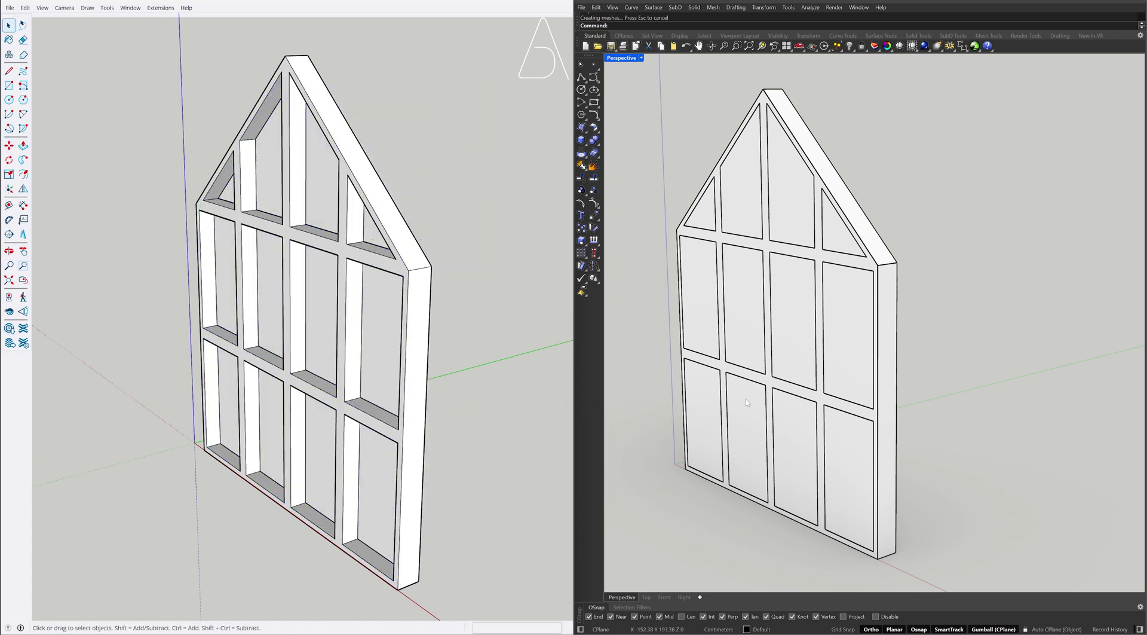
Move the 12 Rhino glass panels 15 into the frame with the gumball.
{"action": "left_click", "coordinate": [746, 399]}
{"action": "left_click", "coordinate": [787, 313]}
{"action": "key", "text": "Return"}
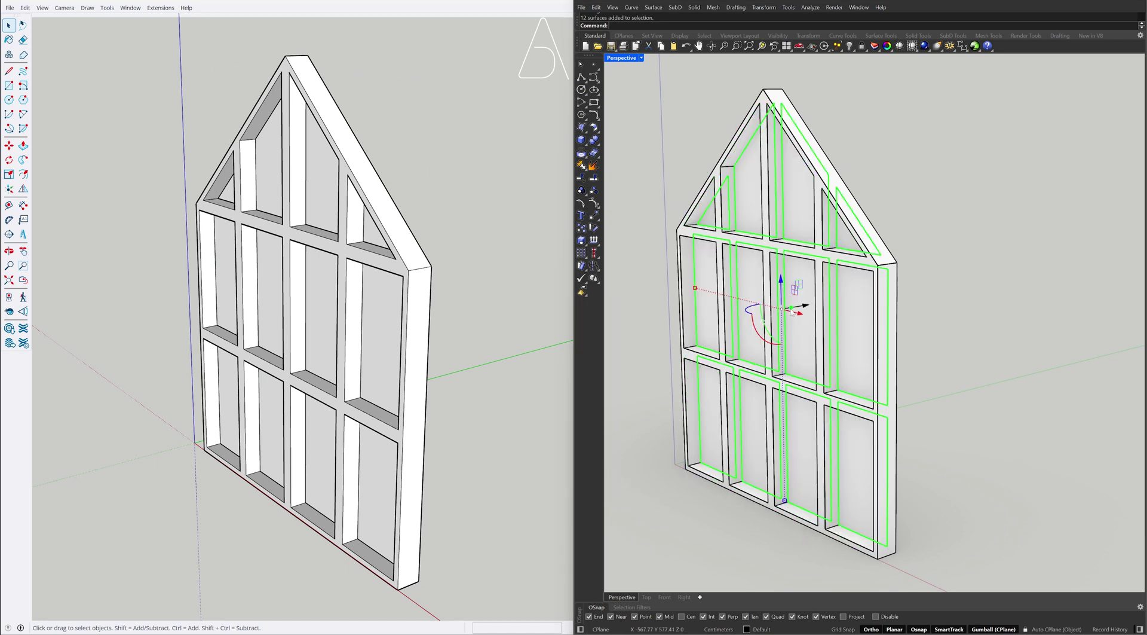
{"action": "key", "text": "Escape"}
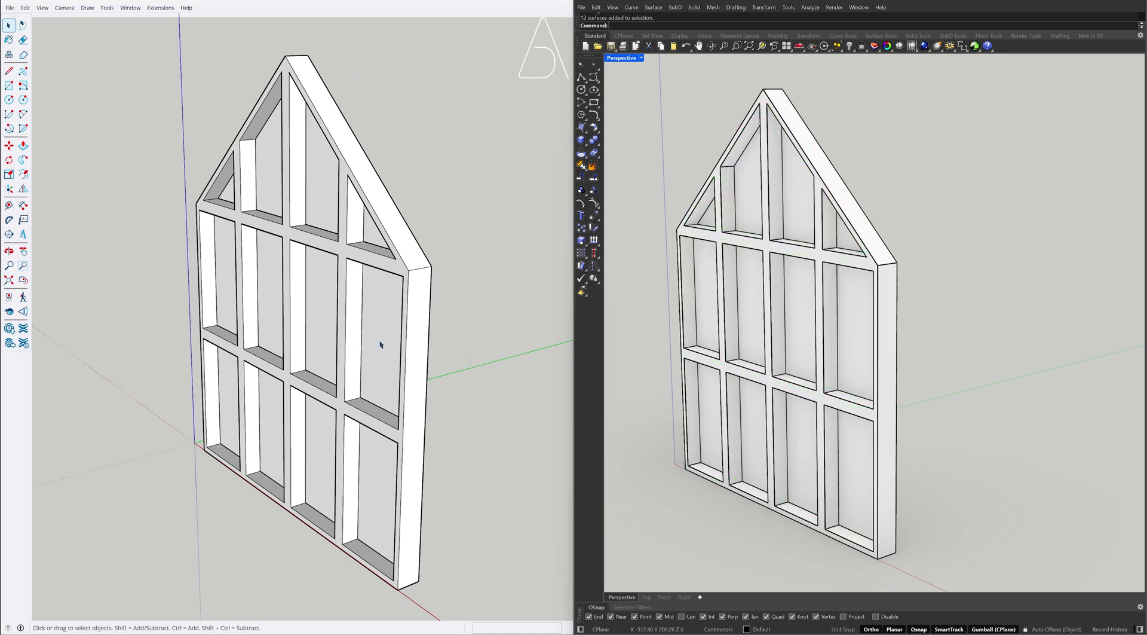
Push the lower-right SketchUp glass pane 2 cm into a thin slab.
{"action": "key", "text": "p"}
{"action": "left_click", "coordinate": [376, 446]}
{"action": "type", "text": "2"}
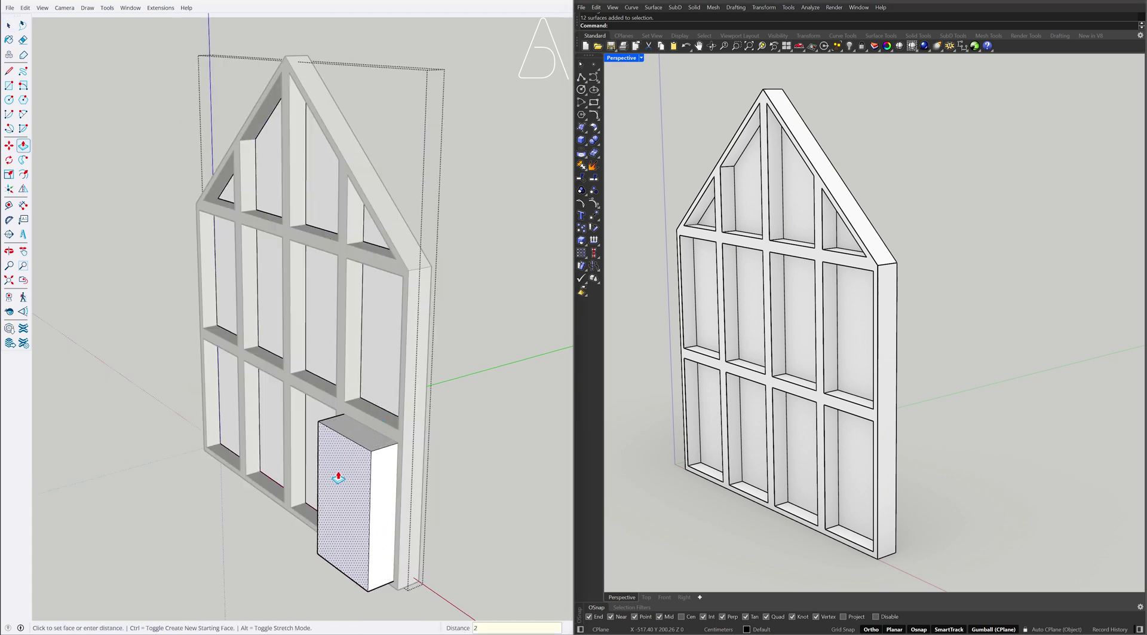
{"action": "key", "text": "Return"}
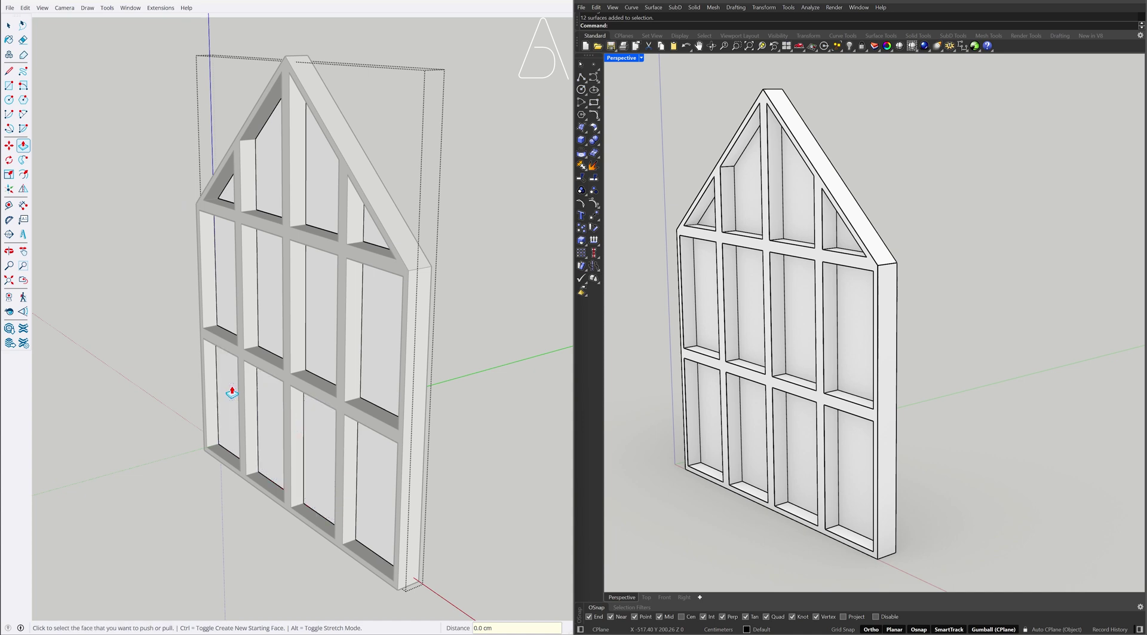
{"action": "left_click", "coordinate": [267, 313]}
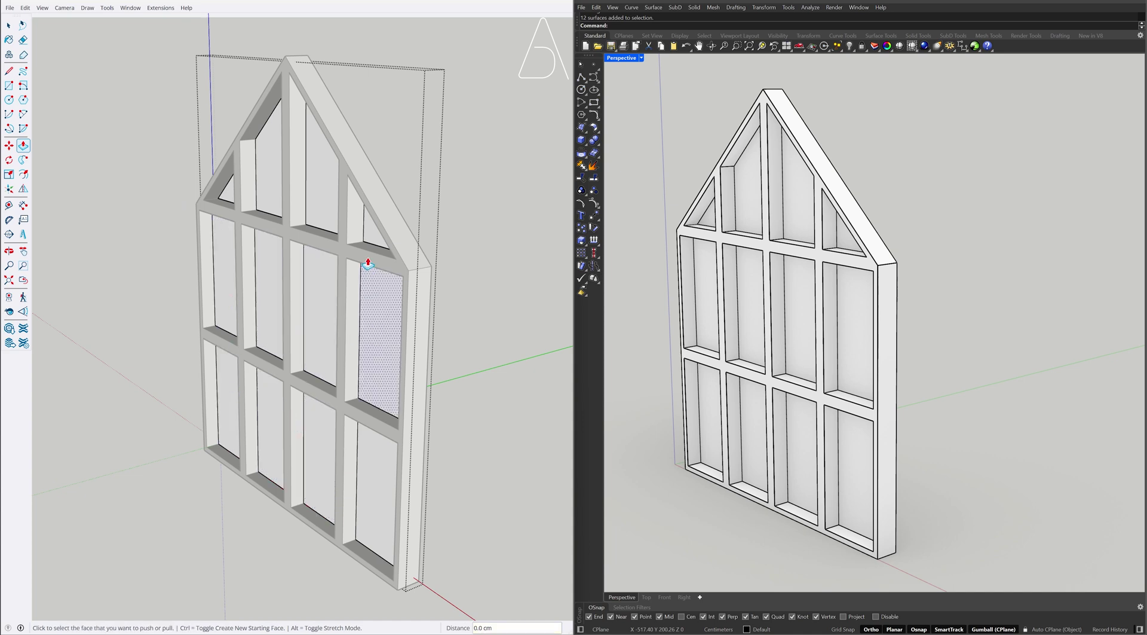
{"action": "key", "text": "Escape"}
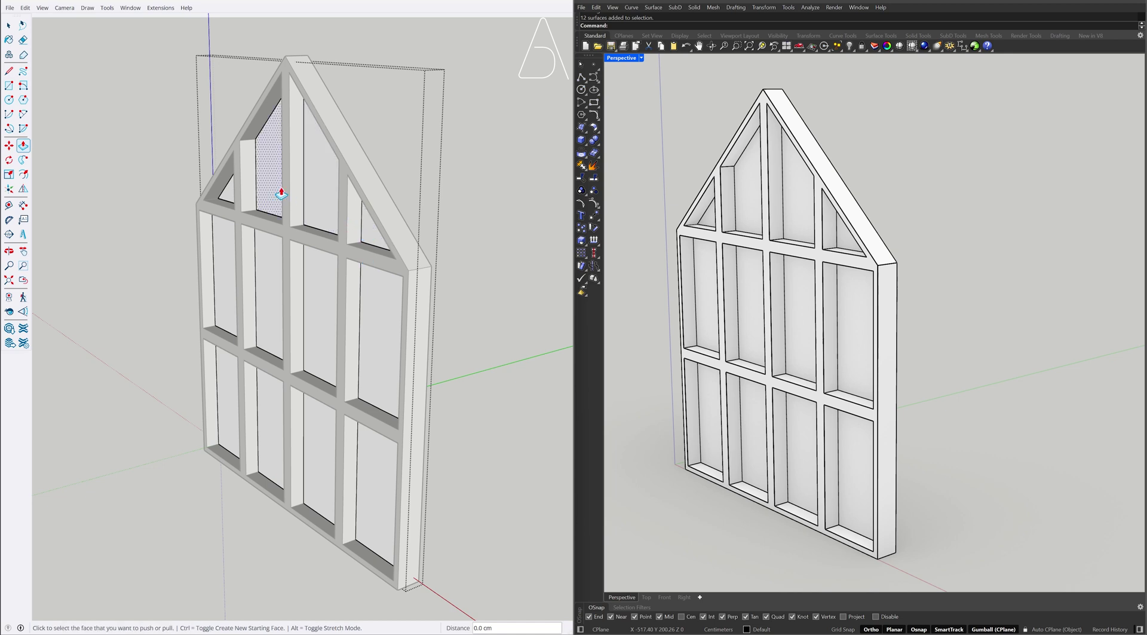
{"action": "key", "text": "space"}
{"action": "left_click", "coordinate": [484, 276]}
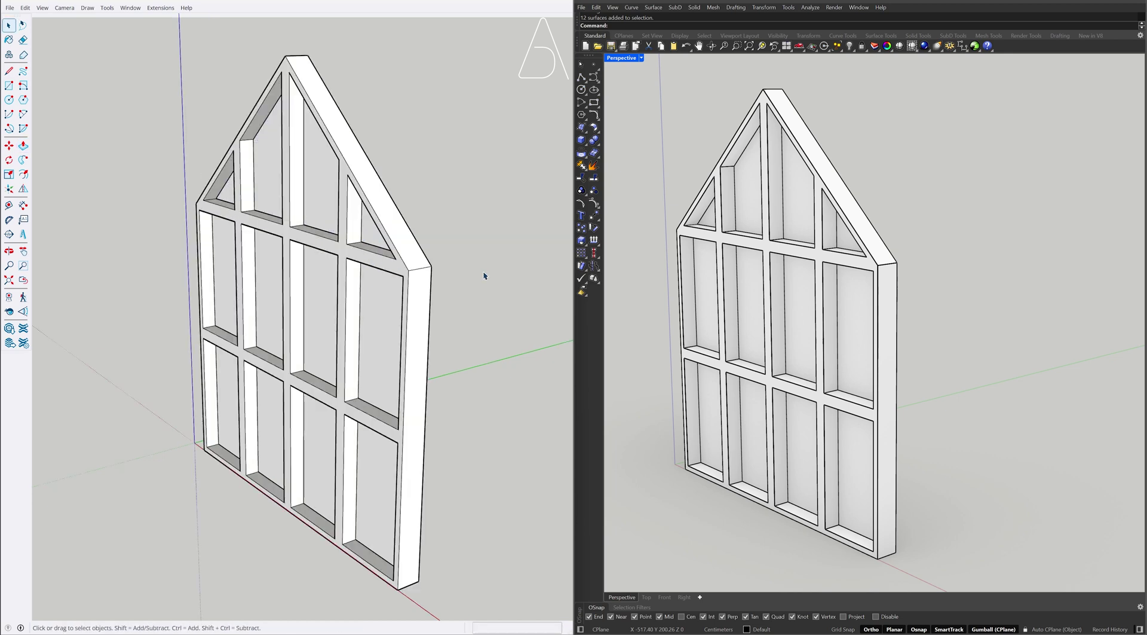
Extrude the 12 Rhino pane surfaces by -2 for a 2 cm inward thickness.
{"action": "left_click", "coordinate": [741, 296]}
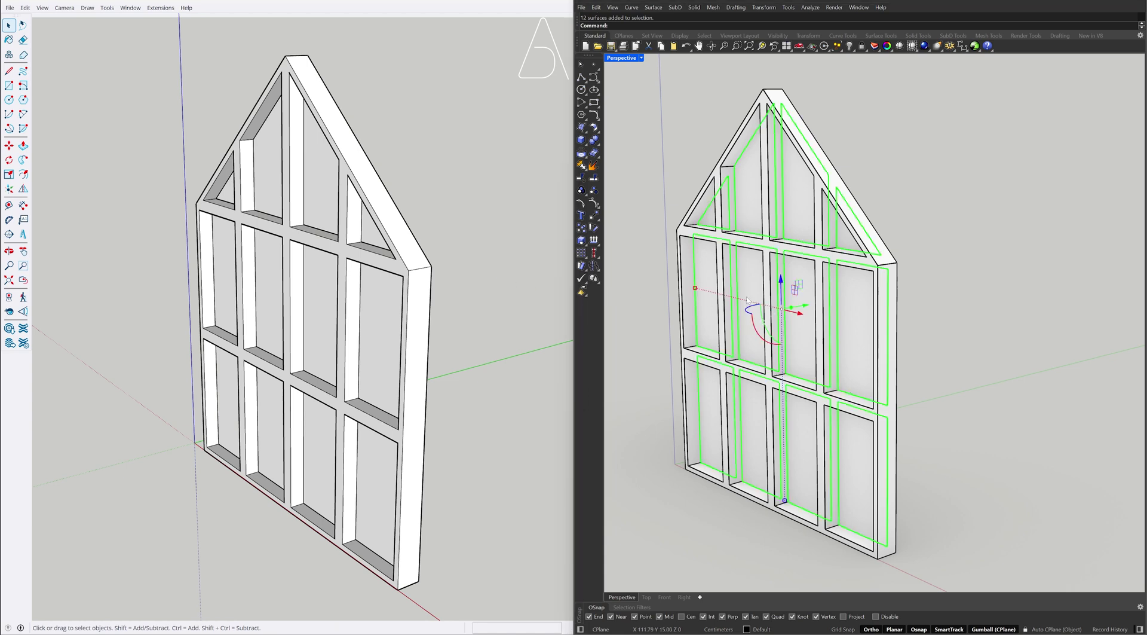
{"action": "left_click", "coordinate": [792, 307]}
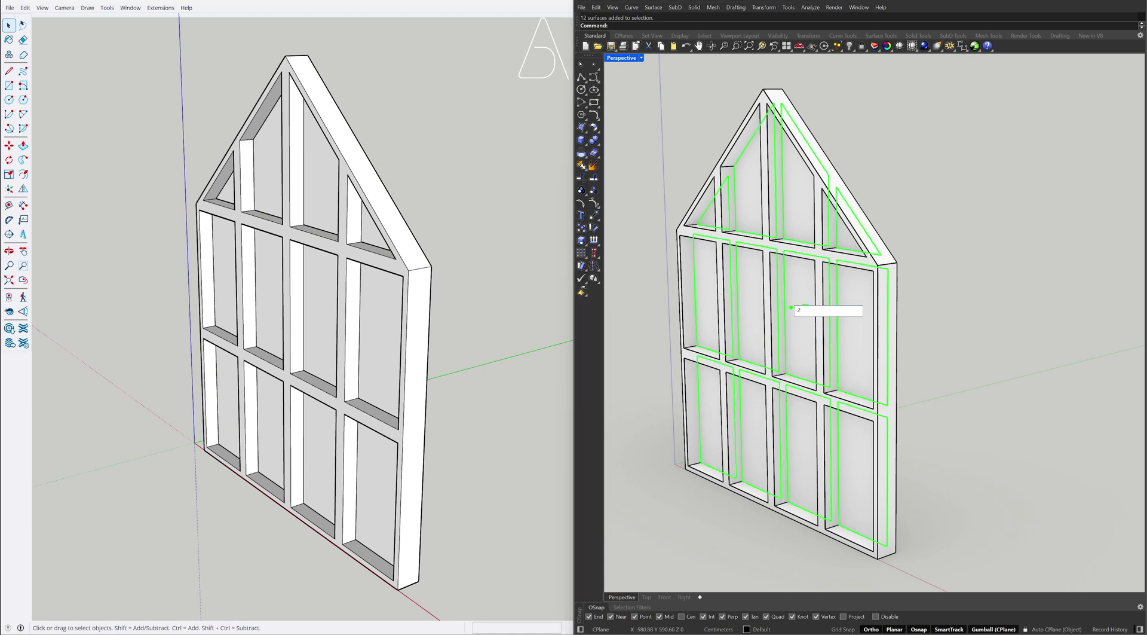
{"action": "type", "text": "-2"}
{"action": "key", "text": "Return"}
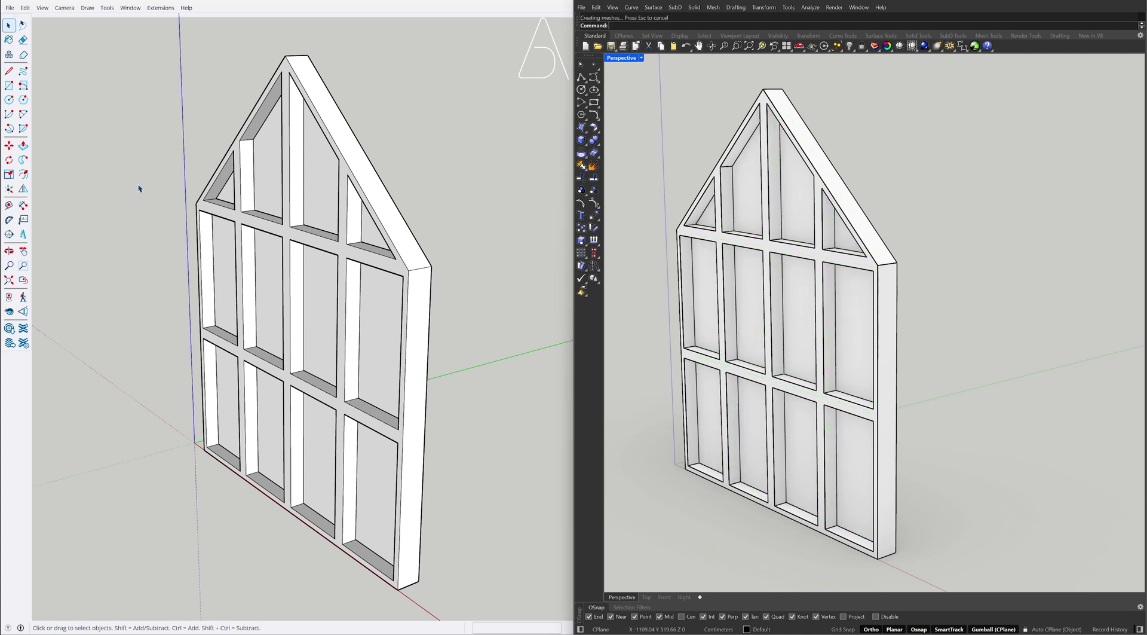
In SketchUp, unhide all geometry, zoom to extents and orbit to the glazed gable.
{"action": "left_click", "coordinate": [28, 8]}
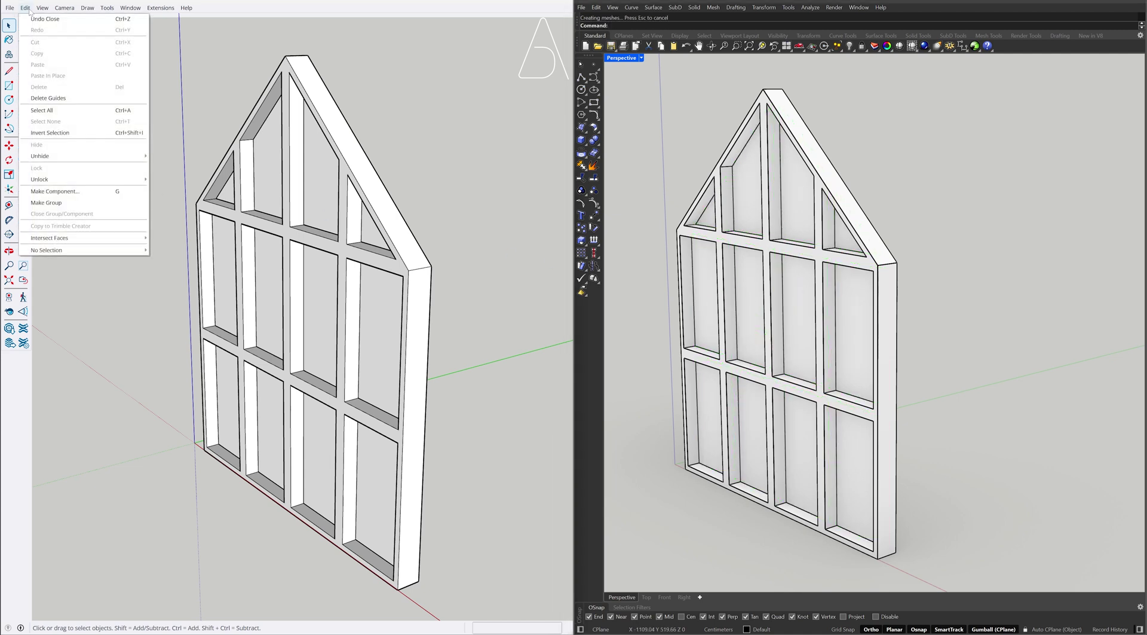
{"action": "mouse_move", "coordinate": [135, 156]}
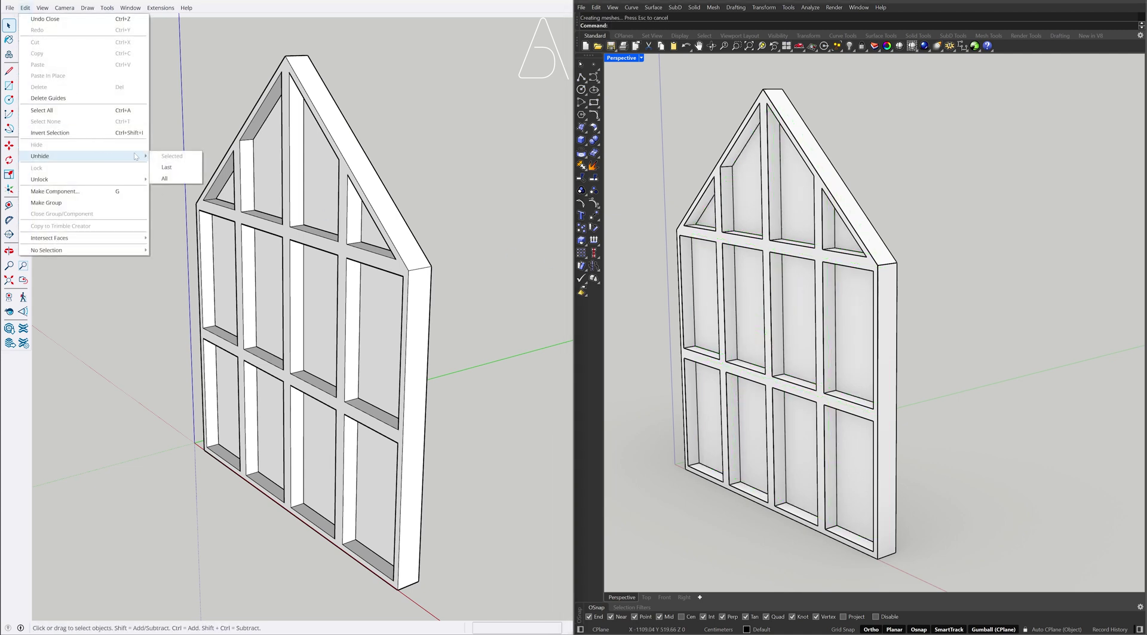
{"action": "left_click", "coordinate": [165, 179]}
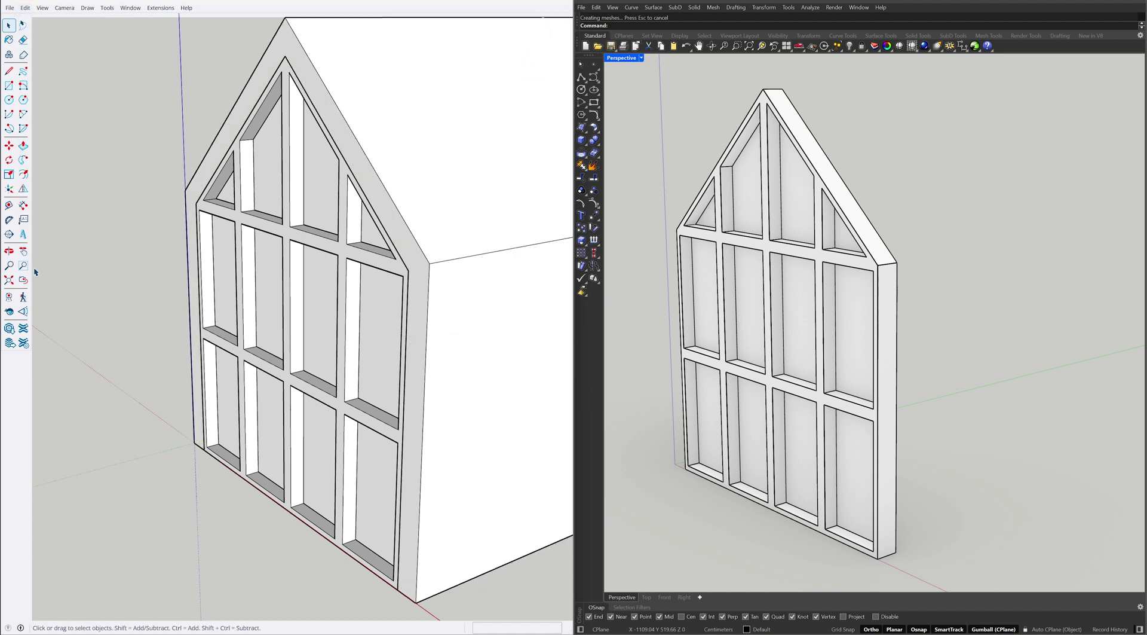
{"action": "left_click", "coordinate": [9, 279]}
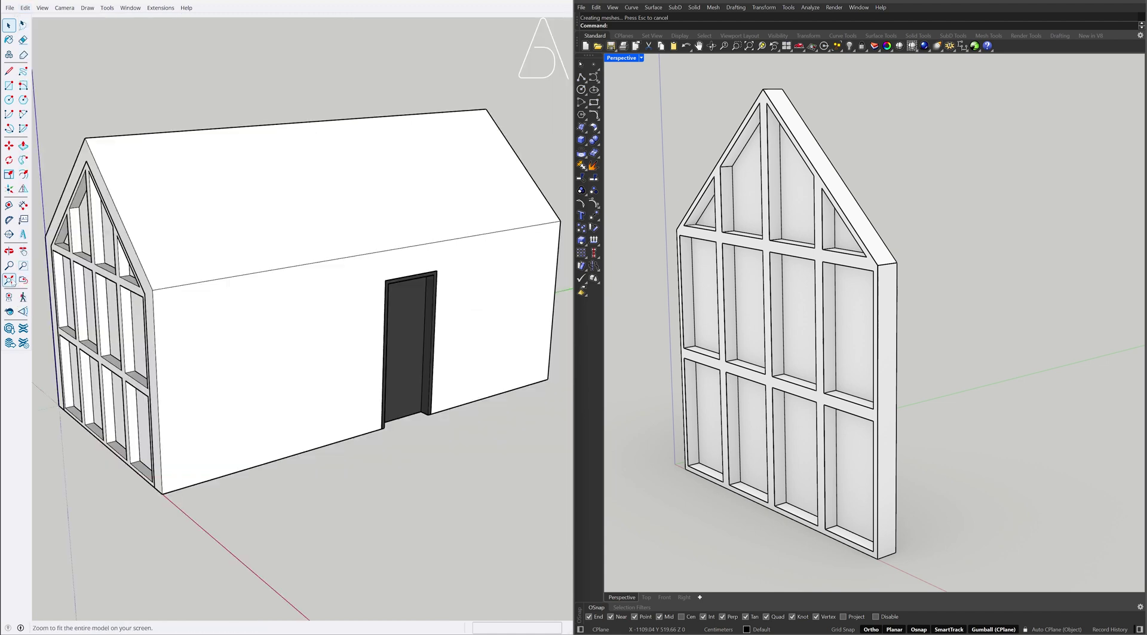
{"action": "middle_click_drag", "start_coordinate": [65, 308], "coordinate": [201, 332]}
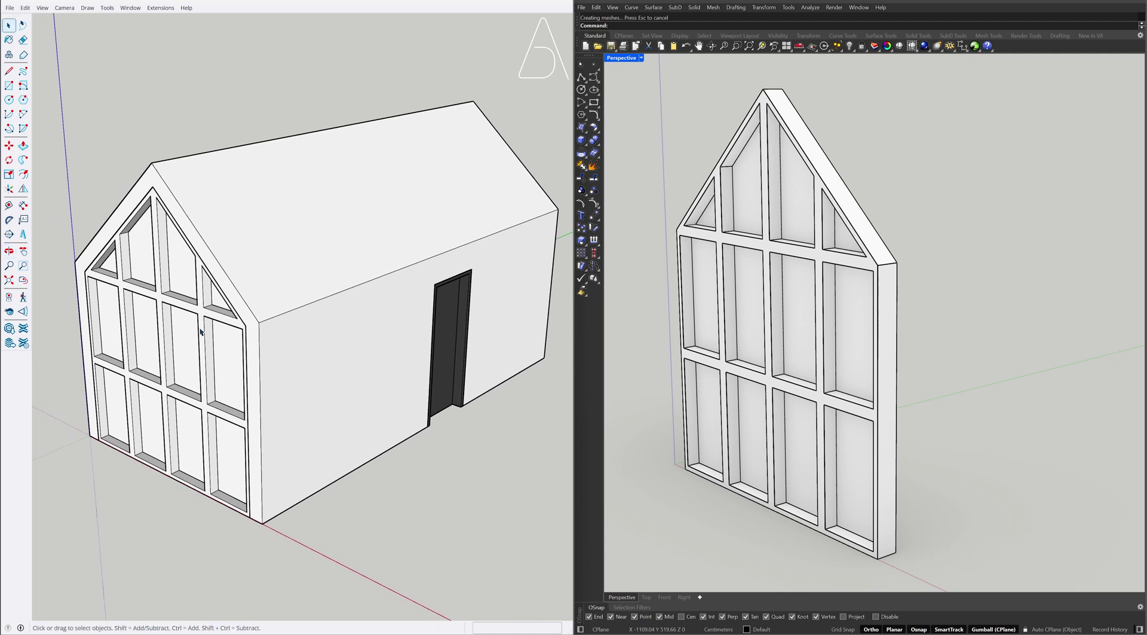
In Rhino, show the hidden house objects and zoom to extents.
{"action": "left_click", "coordinate": [649, 201]}
{"action": "type", "text": "Show"}
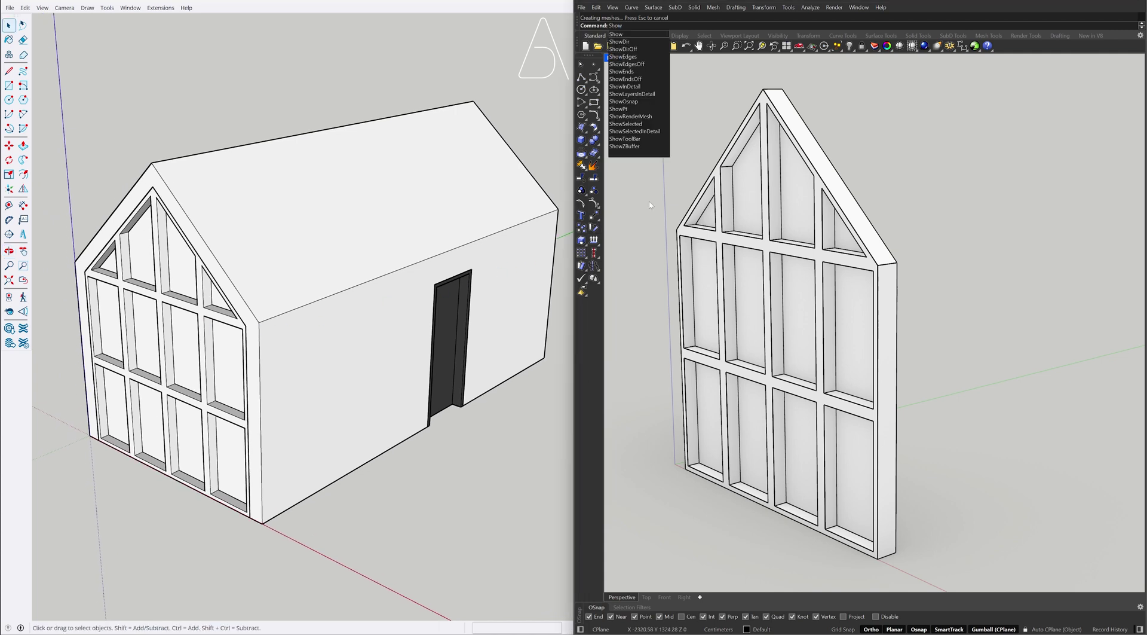
{"action": "key", "text": "Return"}
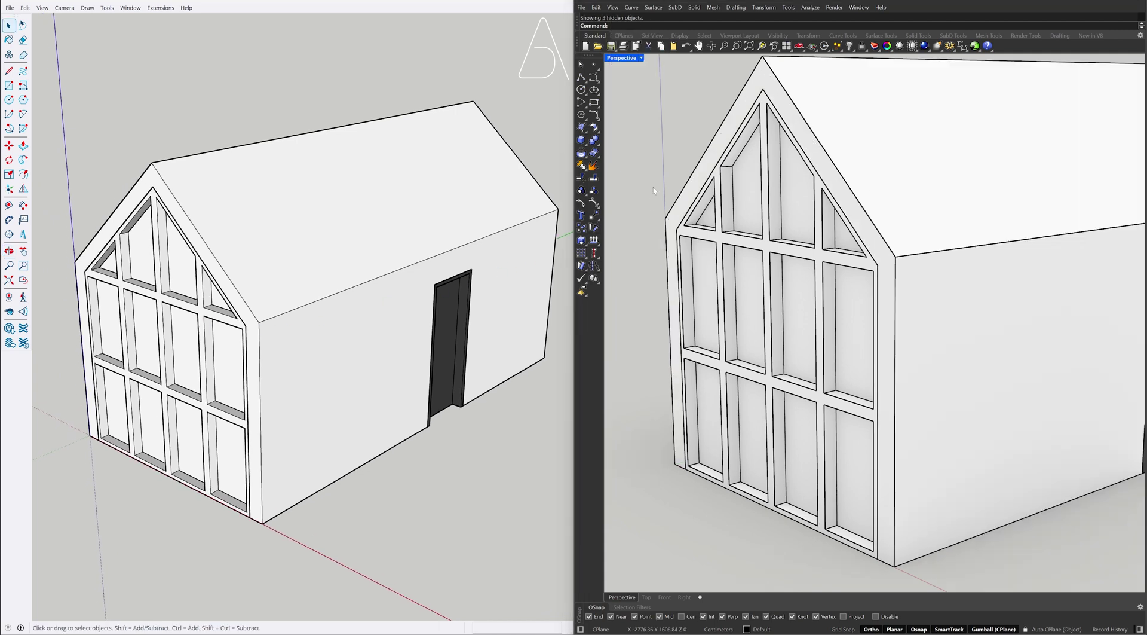
{"action": "left_click", "coordinate": [749, 47]}
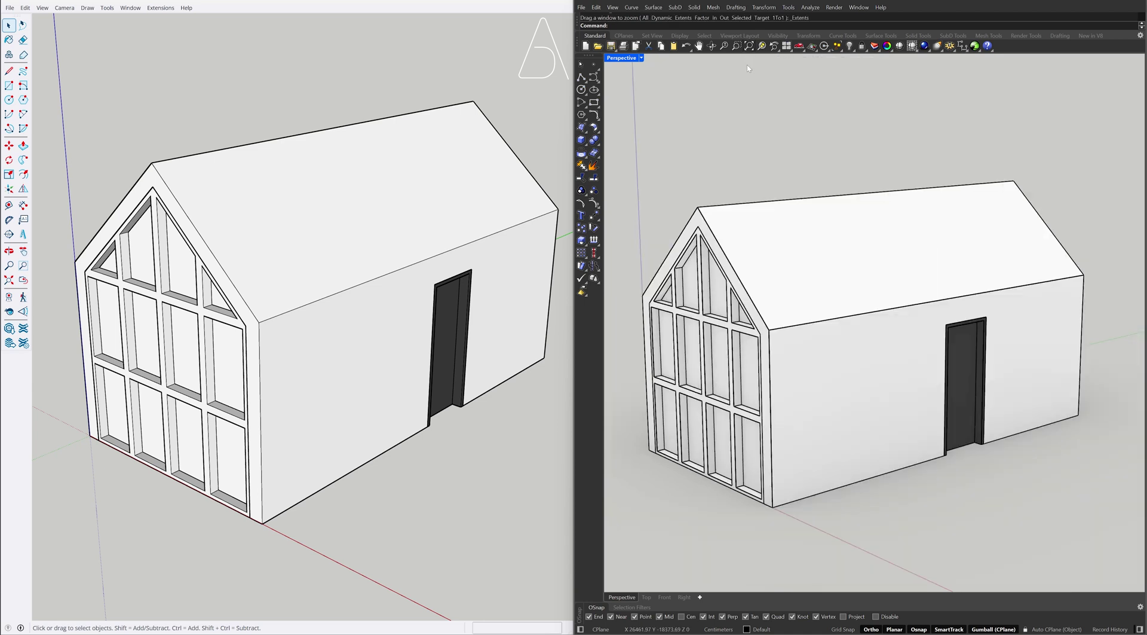
Paint the SketchUp window frame dark grey with Color M07.
{"action": "right_click_drag", "start_coordinate": [748, 82], "coordinate": [736, 278]}
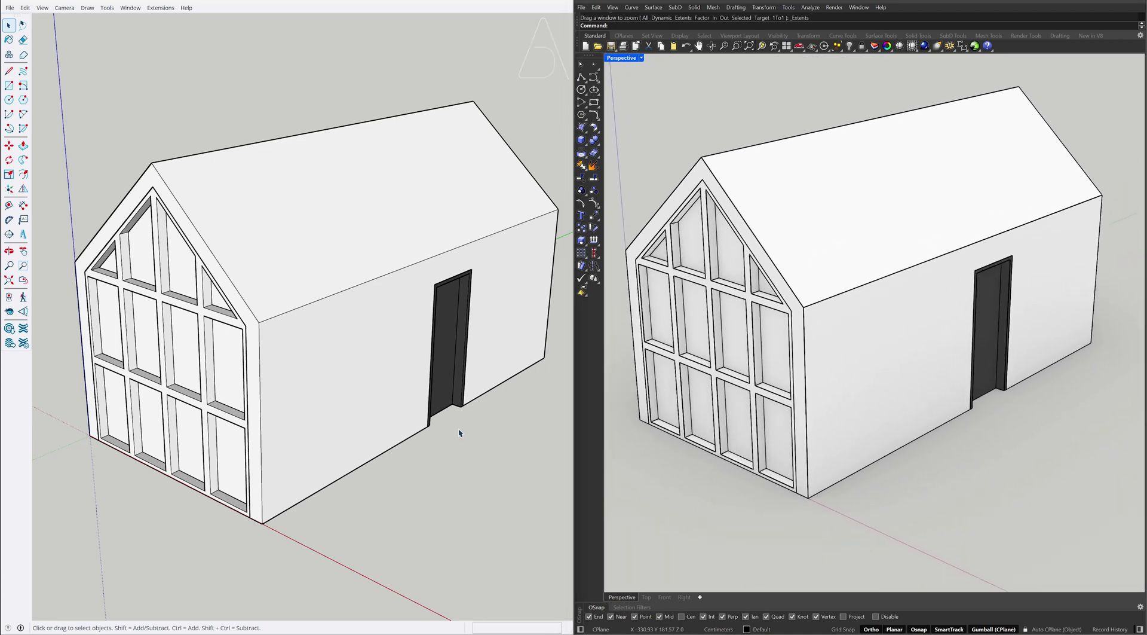
{"action": "key", "text": "b"}
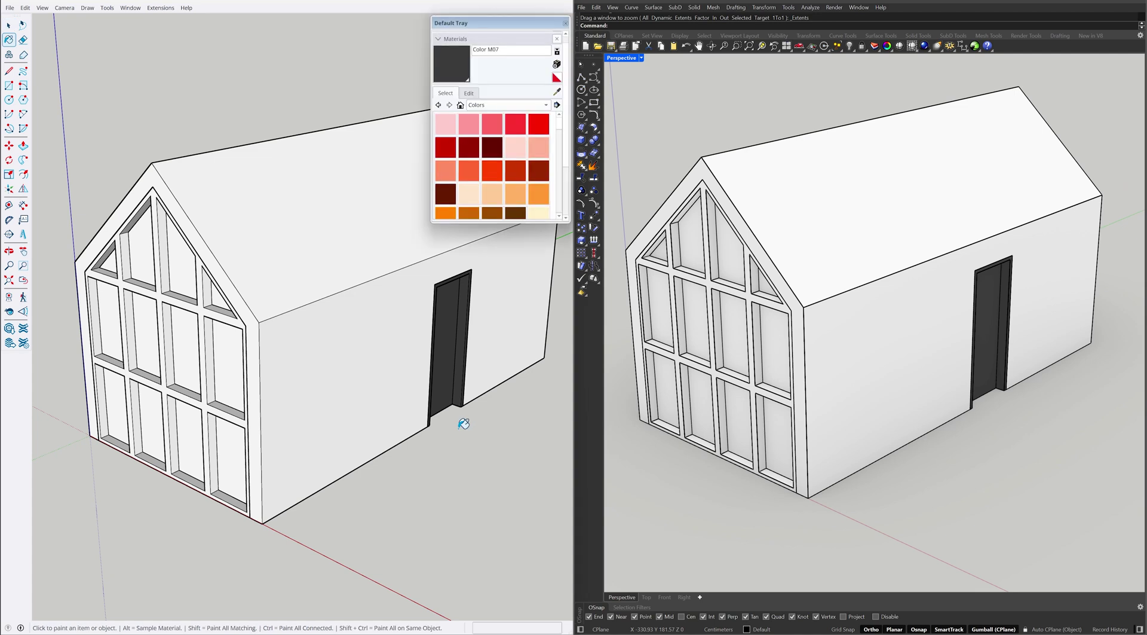
{"action": "left_click", "coordinate": [227, 407]}
{"action": "key", "text": "space"}
Paint the window panes Translucent Glass Gray from the Glass and Mirrors library.
{"action": "left_click", "coordinate": [512, 105]}
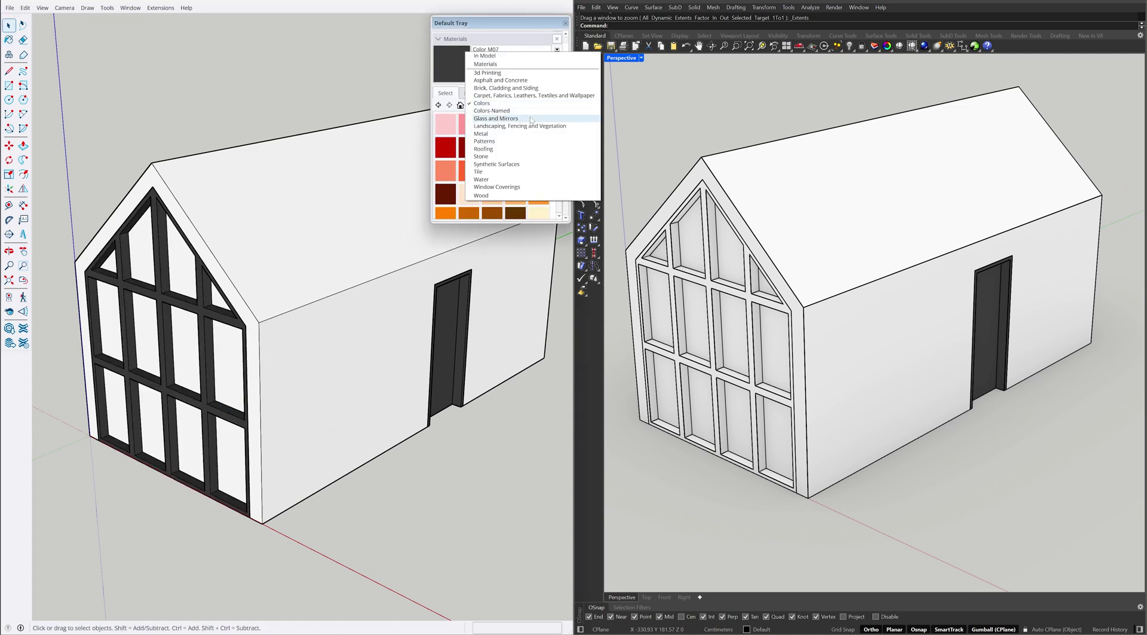
{"action": "left_click", "coordinate": [531, 119]}
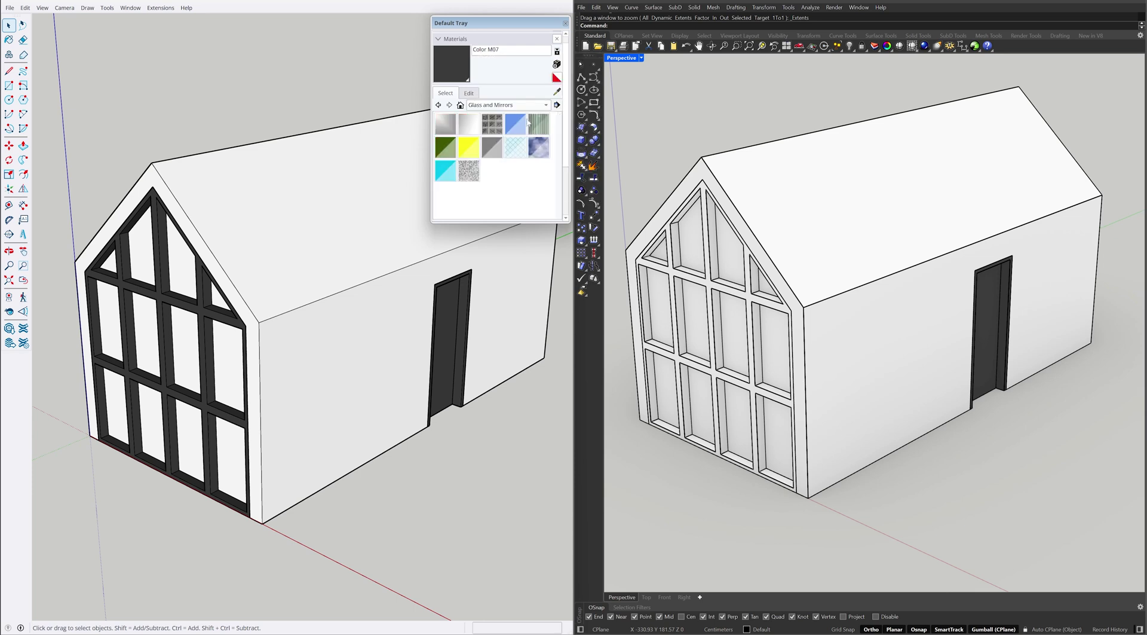
{"action": "left_click", "coordinate": [494, 148]}
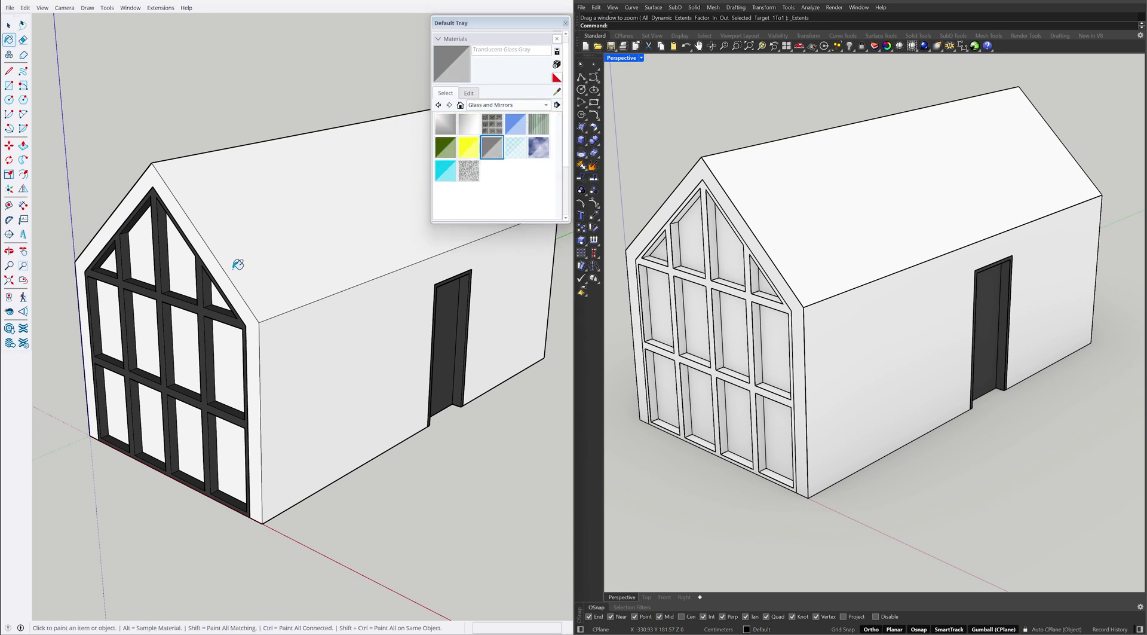
{"action": "left_click", "coordinate": [185, 266]}
{"action": "key", "text": "space"}
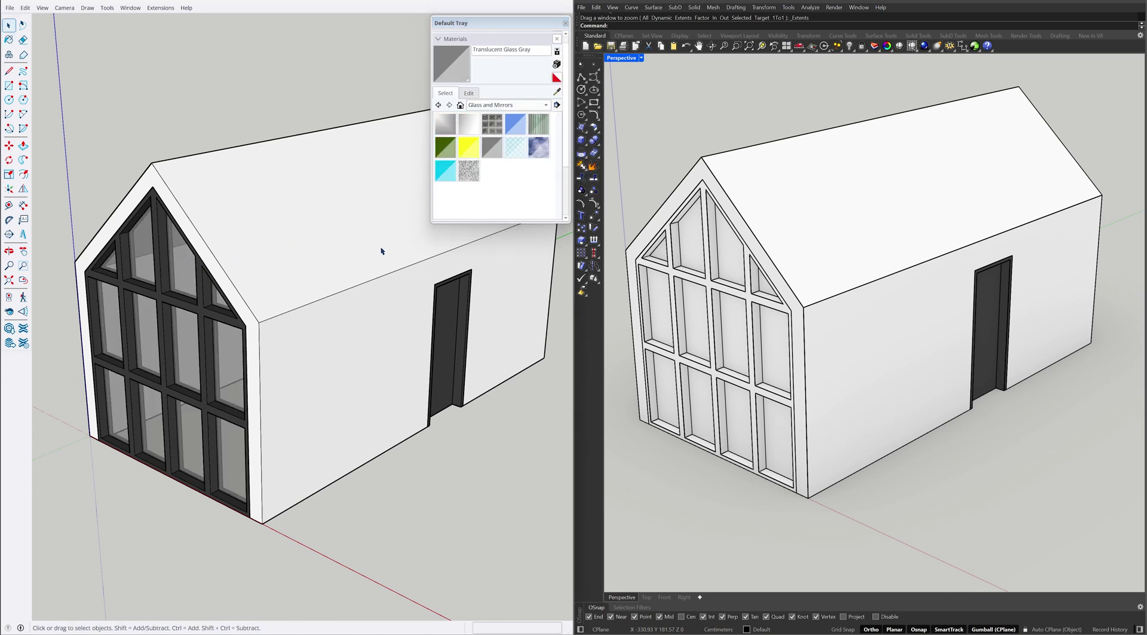
In Rhino, assign the dark Paint material to the gable window frames.
{"action": "left_click", "coordinate": [643, 188]}
{"action": "type", "text": "Materials"}
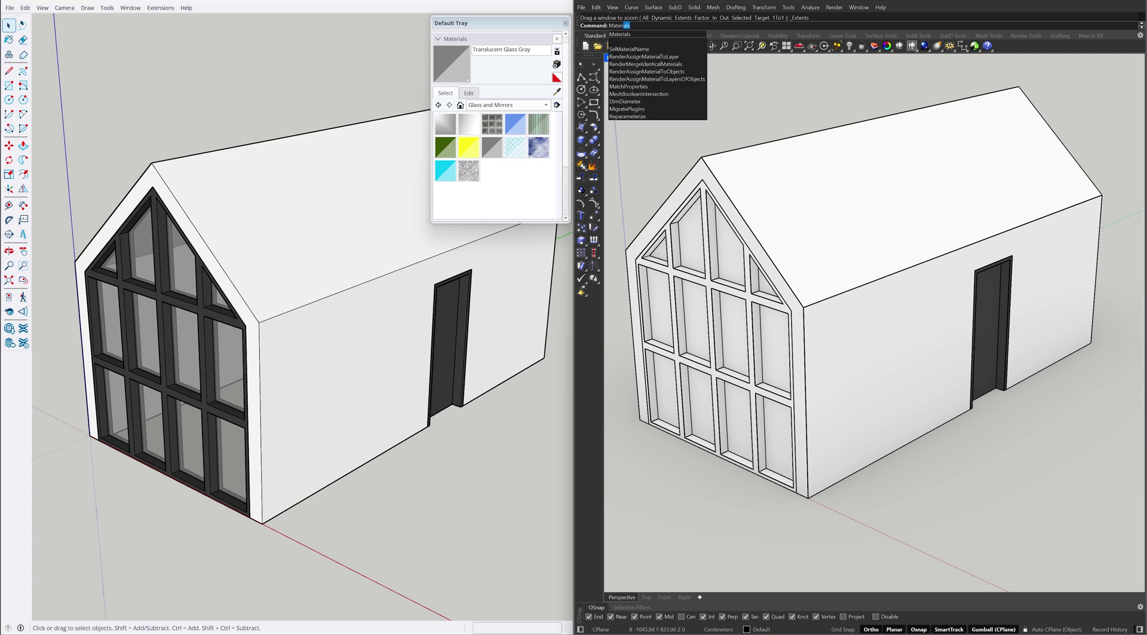
{"action": "key", "text": "Return"}
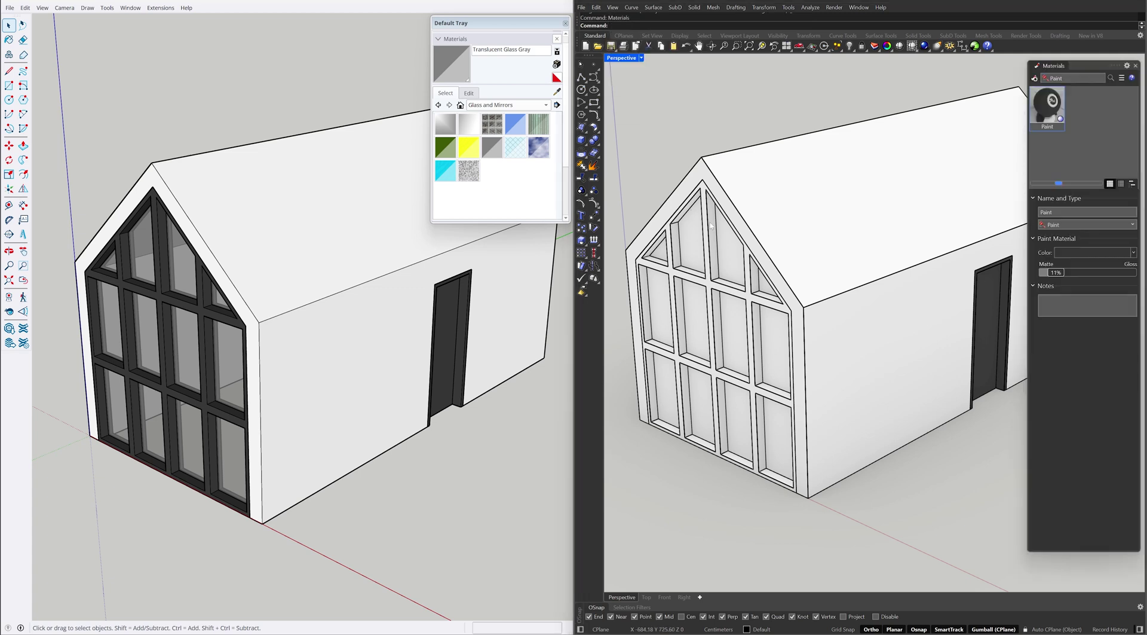
{"action": "left_click", "coordinate": [688, 210]}
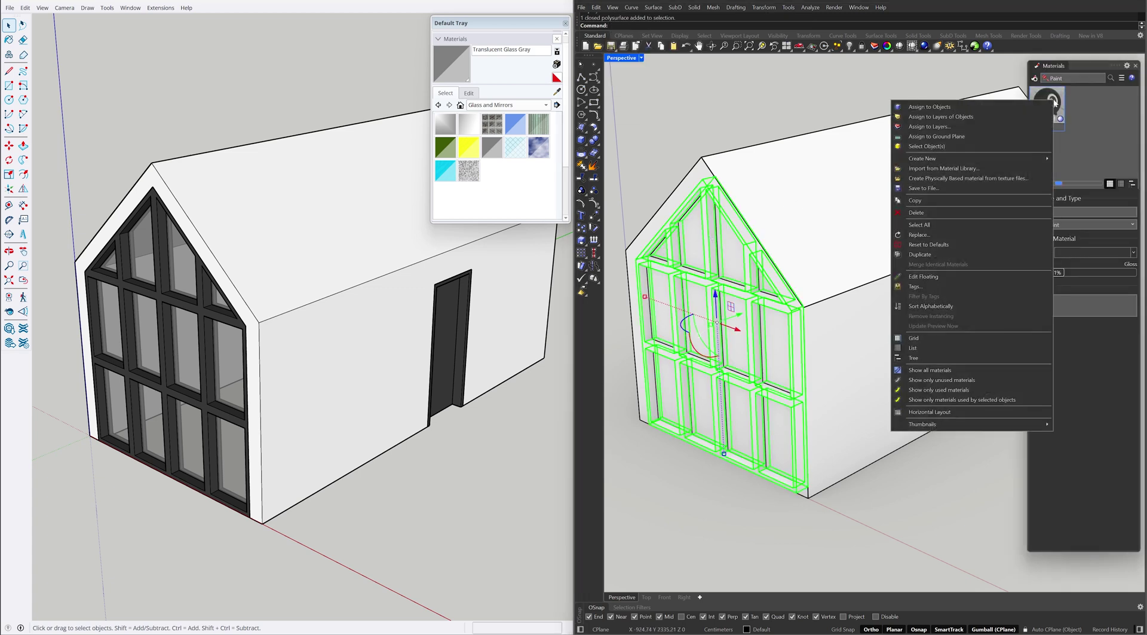
{"action": "left_click", "coordinate": [995, 106]}
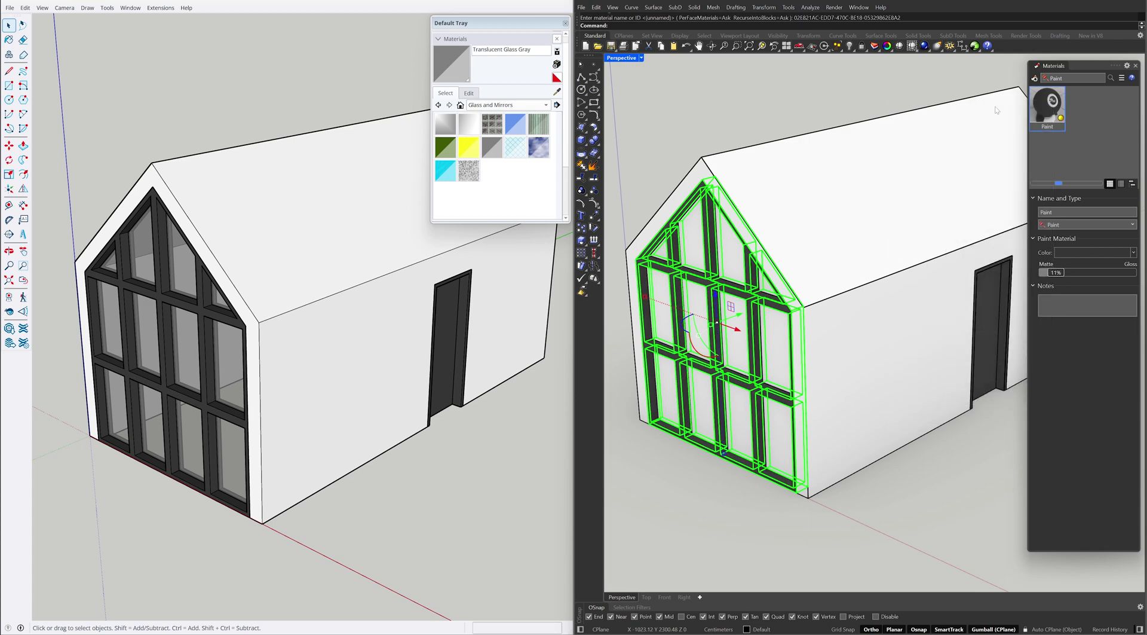
Add a new Glass material and assign it to the twelve window panes.
{"action": "left_click", "coordinate": [1034, 79]}
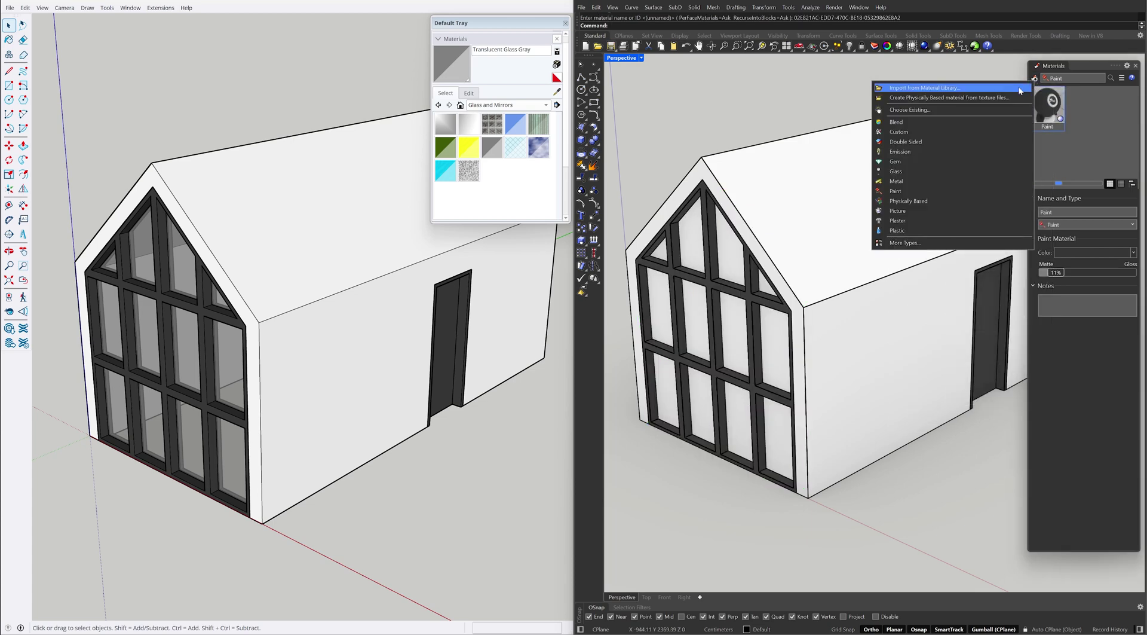
{"action": "left_click", "coordinate": [933, 172]}
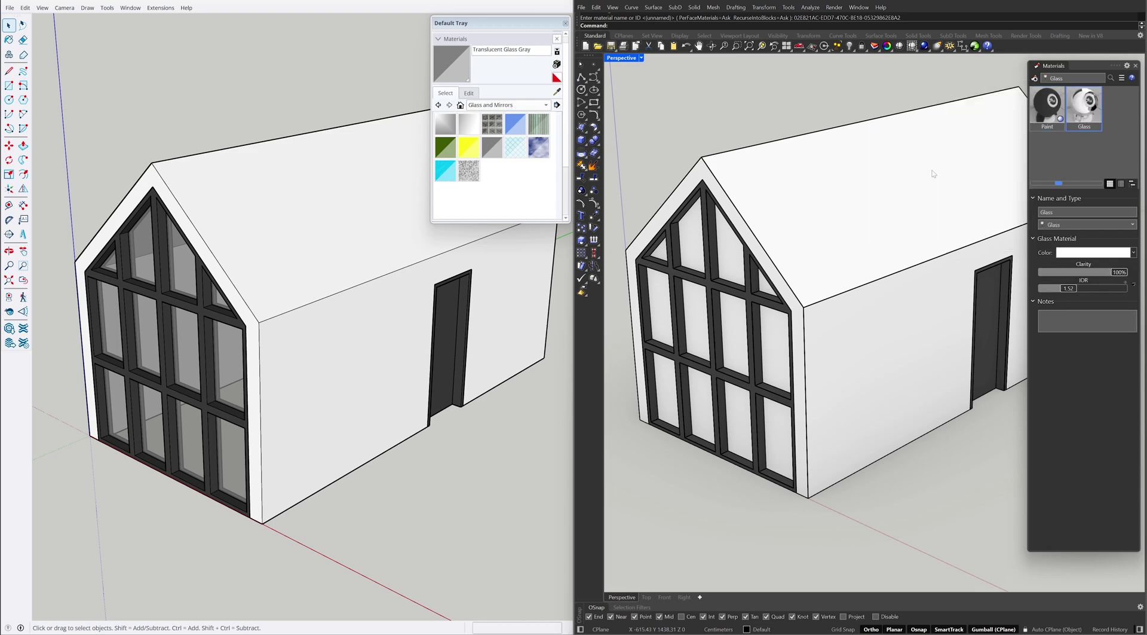
{"action": "left_click", "coordinate": [739, 260]}
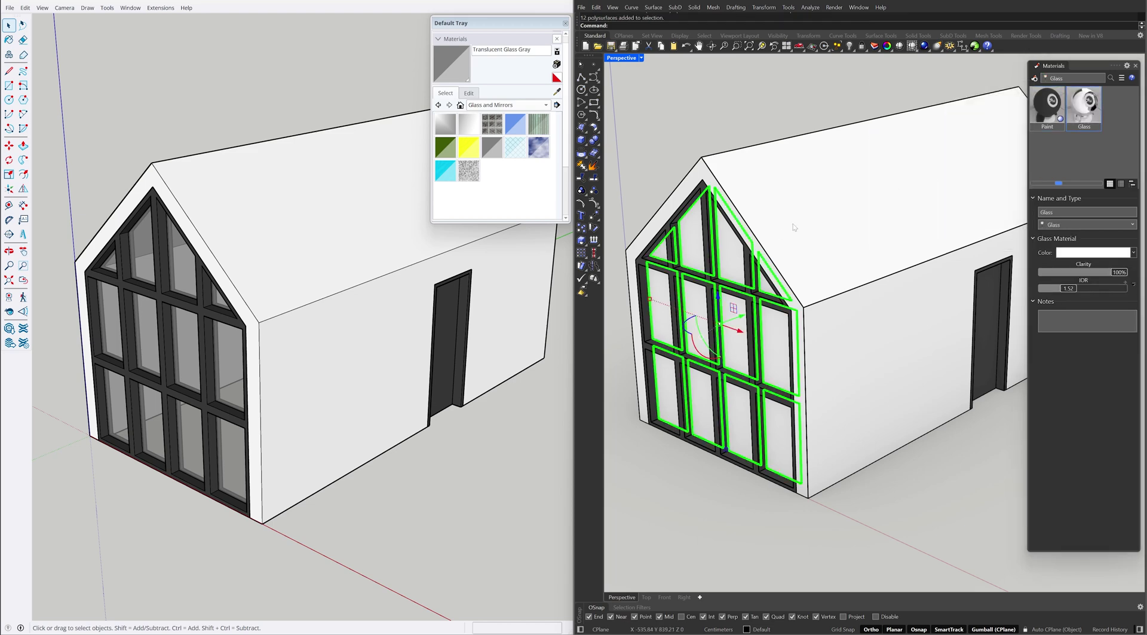
{"action": "right_click", "coordinate": [1076, 116]}
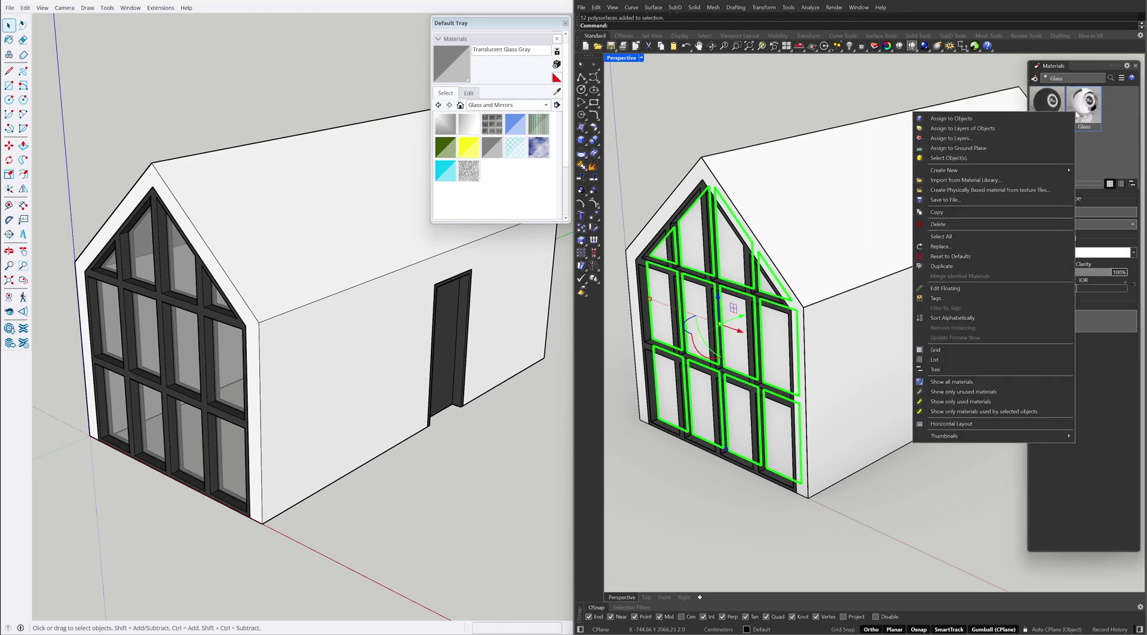
{"action": "left_click", "coordinate": [1025, 122]}
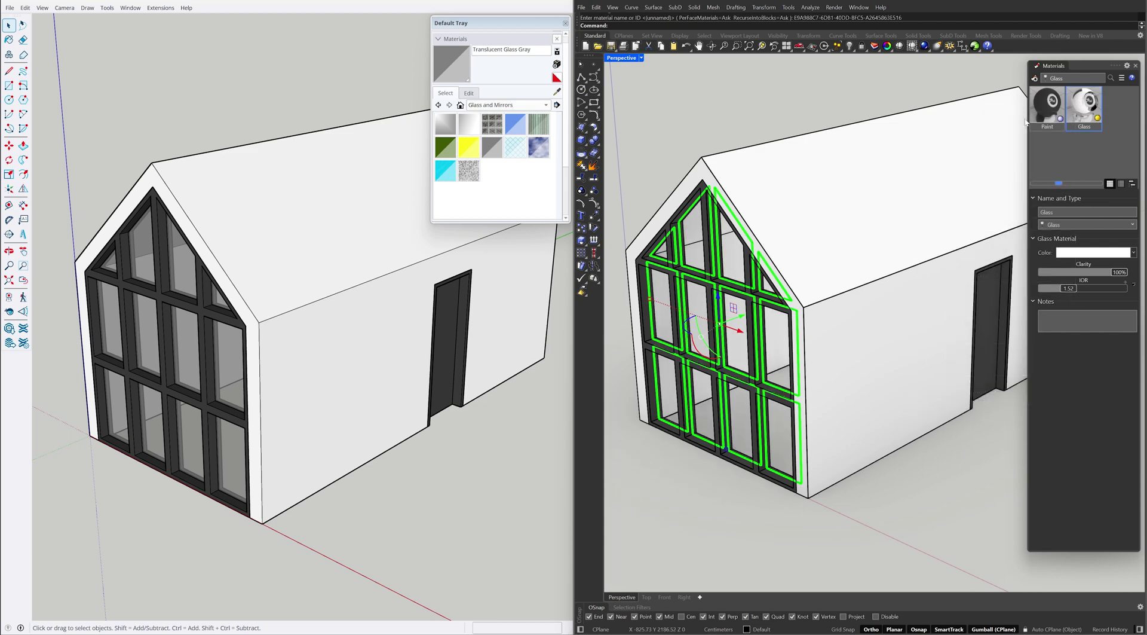
{"action": "left_click", "coordinate": [748, 124]}
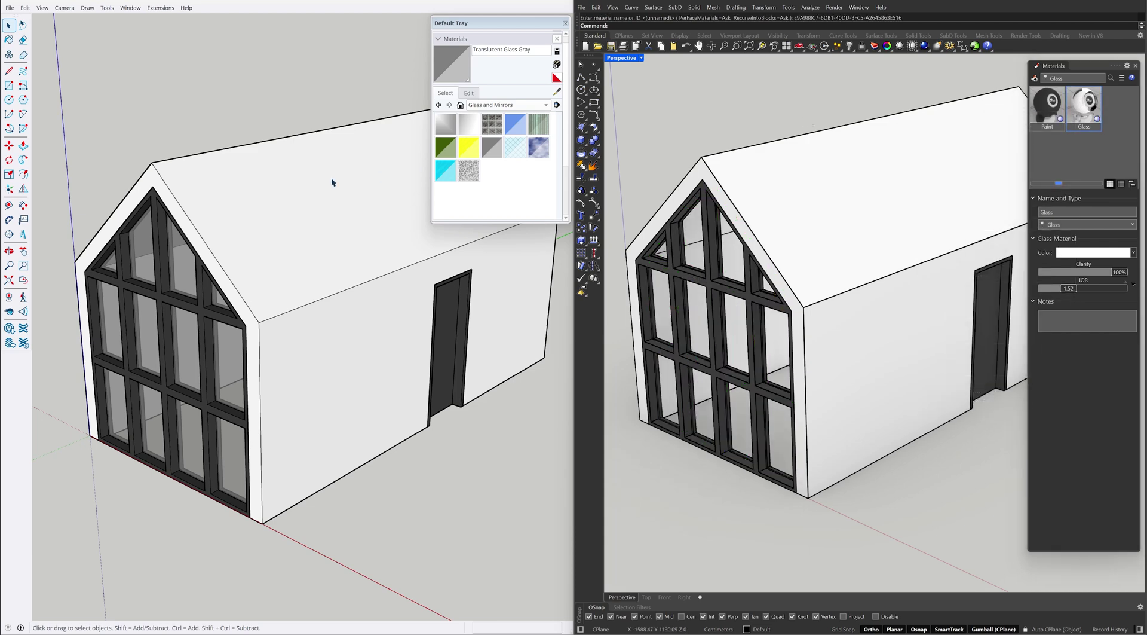
In SketchUp, move the gable window assembly 70 cm inward.
{"action": "left_click_drag", "start_coordinate": [54, 143], "coordinate": [315, 549]}
{"action": "key", "text": "m"}
{"action": "left_click", "coordinate": [315, 538]}
{"action": "type", "text": "70"}
{"action": "key", "text": "Return"}
{"action": "key", "text": "space"}
{"action": "left_click", "coordinate": [359, 514]}
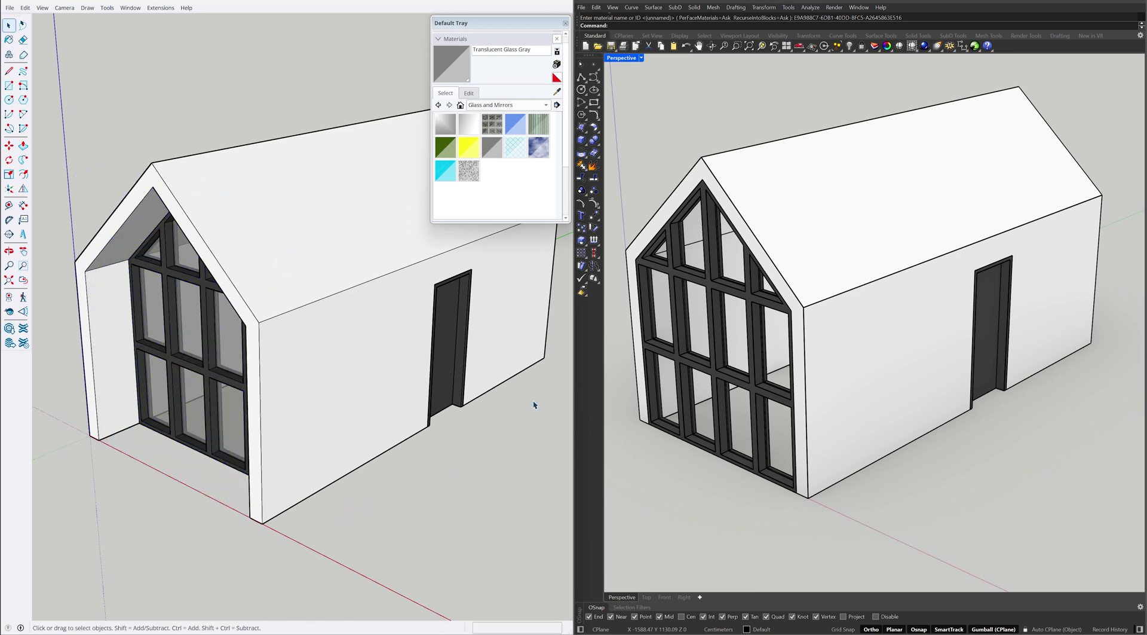
In Rhino, move the gable window frames 70 units back using the gumball.
{"action": "left_click_drag", "start_coordinate": [613, 146], "coordinate": [816, 497]}
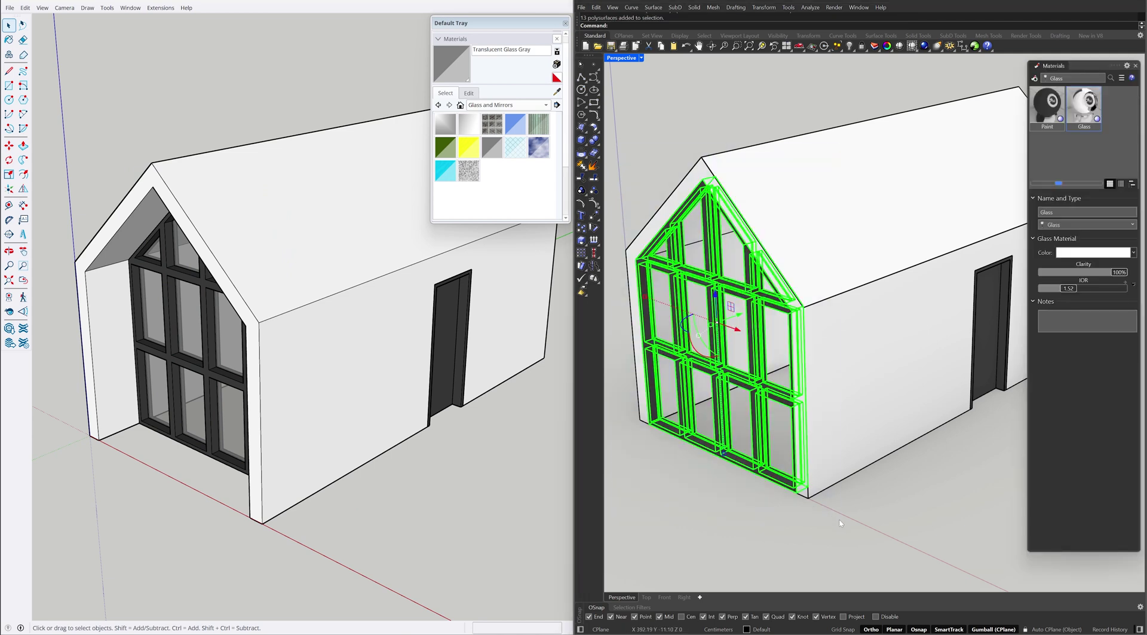
{"action": "left_click", "coordinate": [742, 316]}
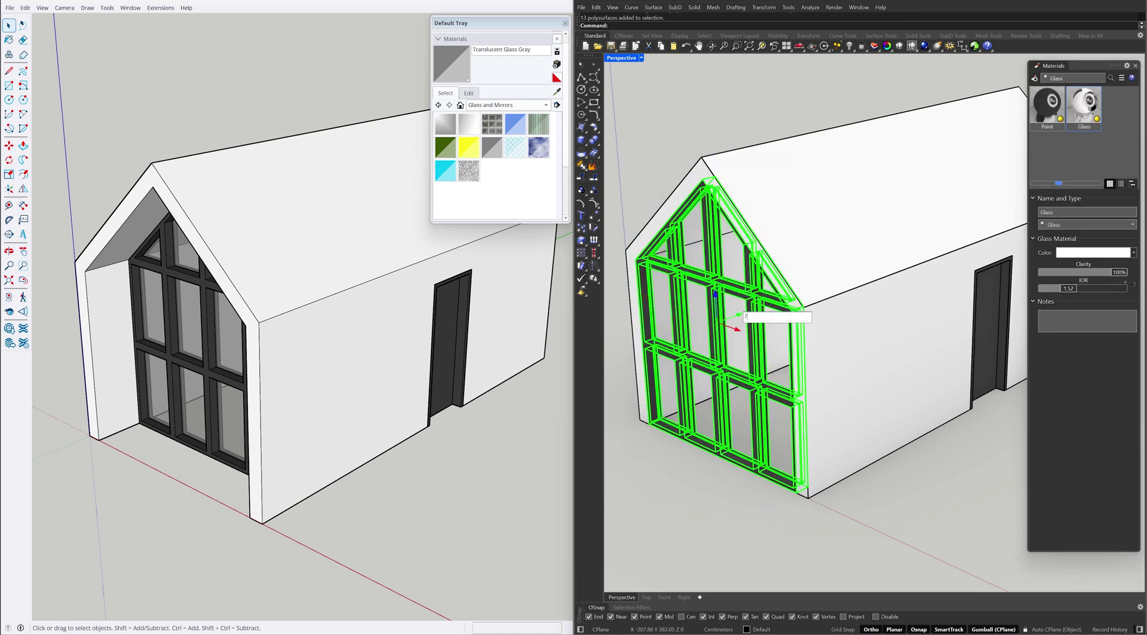
{"action": "type", "text": "70"}
{"action": "key", "text": "Return"}
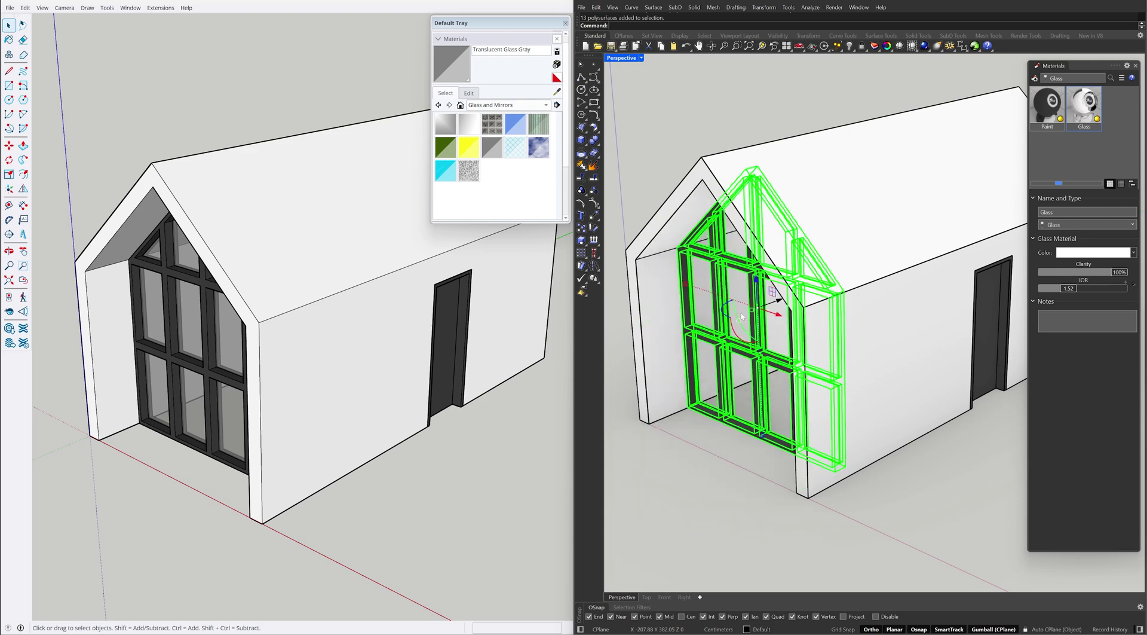
{"action": "left_click", "coordinate": [686, 437]}
{"action": "left_click", "coordinate": [538, 394]}
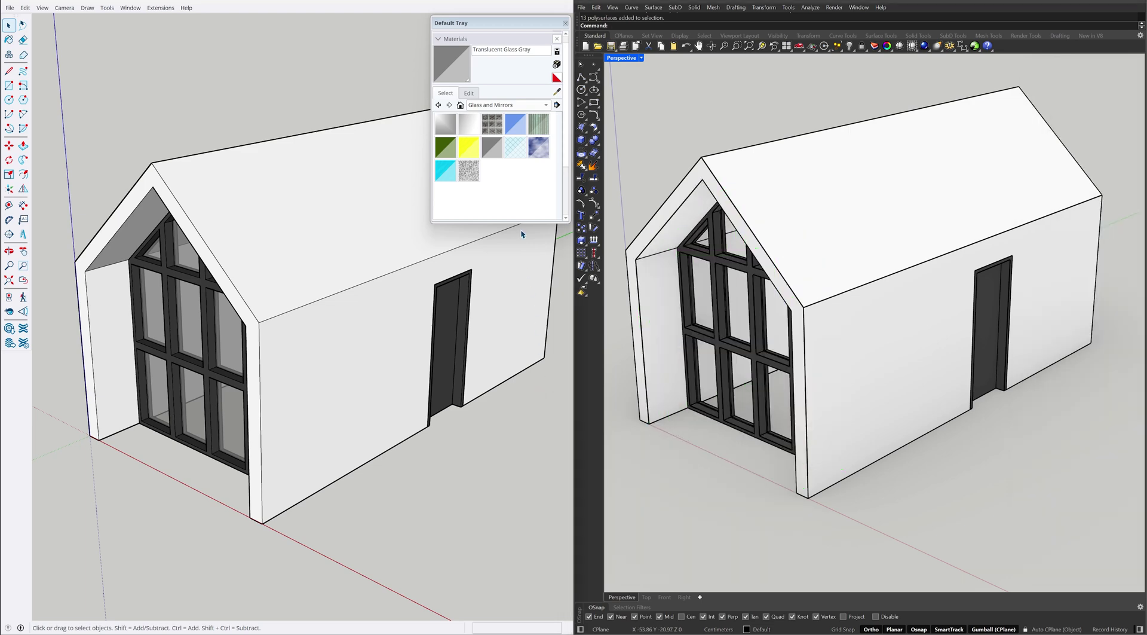
Paint the SketchUp house with Colors > Color M05 grey.
{"action": "left_click", "coordinate": [531, 105]}
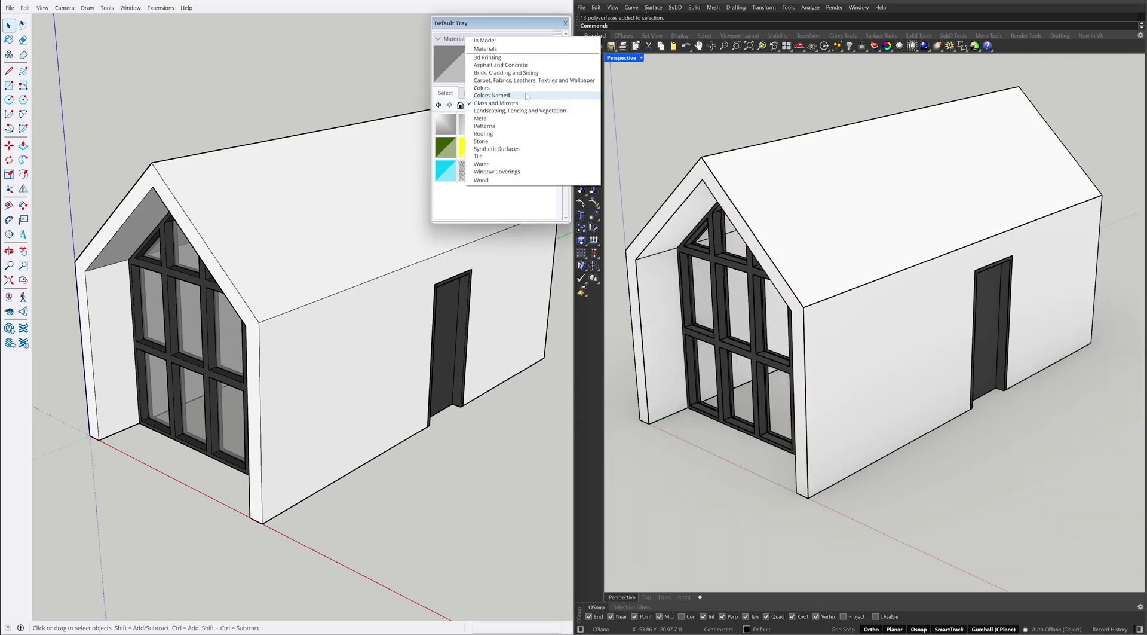
{"action": "left_click", "coordinate": [525, 88]}
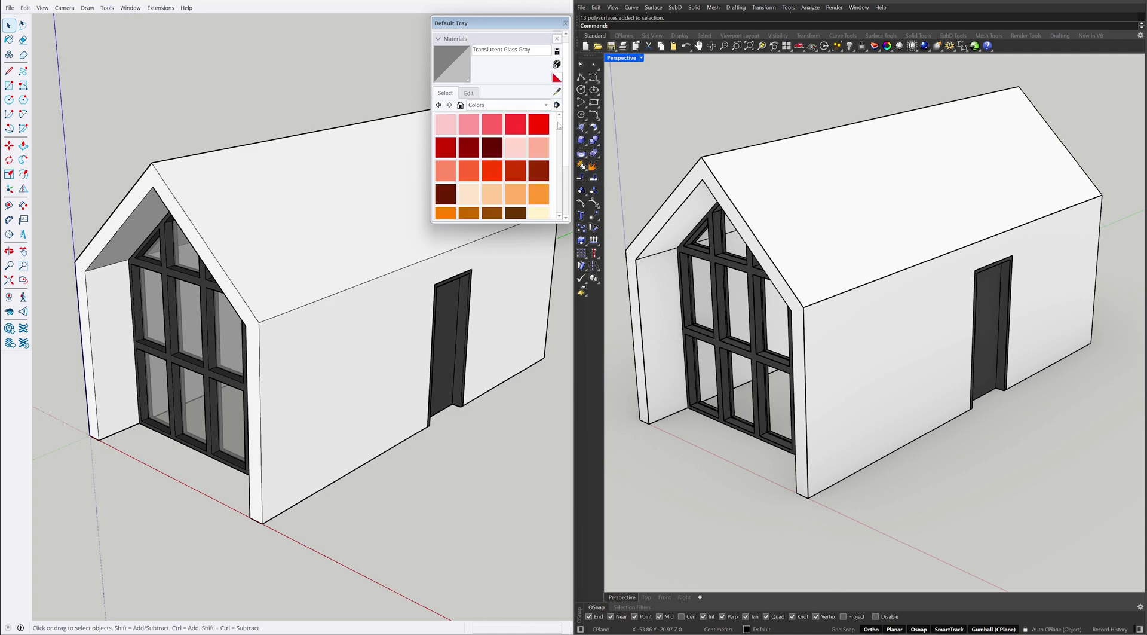
{"action": "left_click_drag", "start_coordinate": [560, 127], "coordinate": [561, 198]}
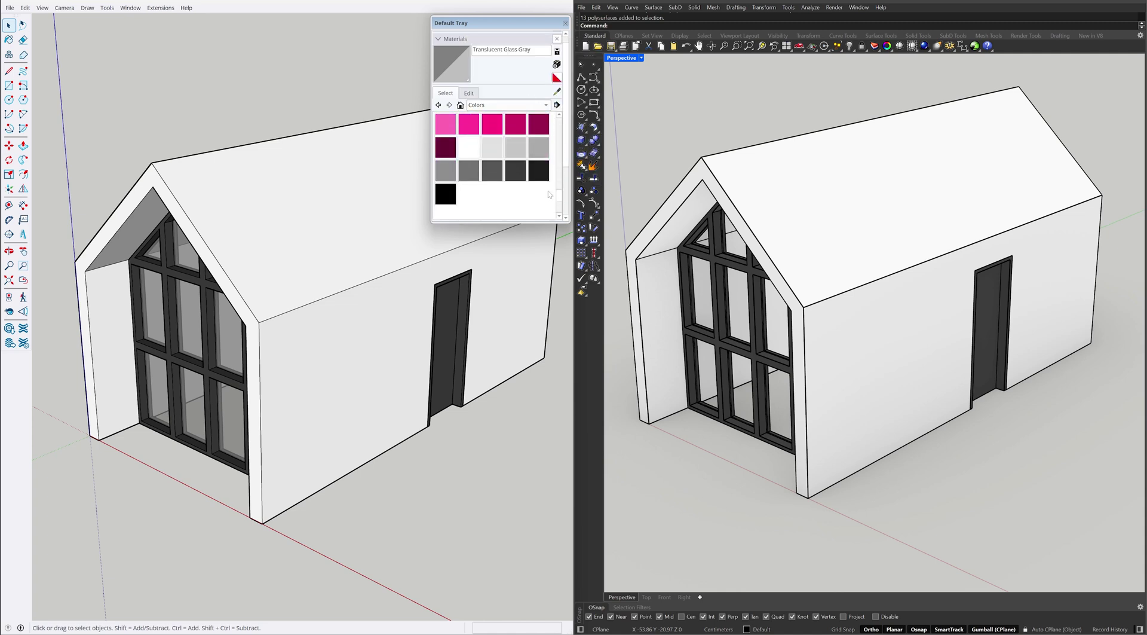
{"action": "left_click", "coordinate": [472, 169]}
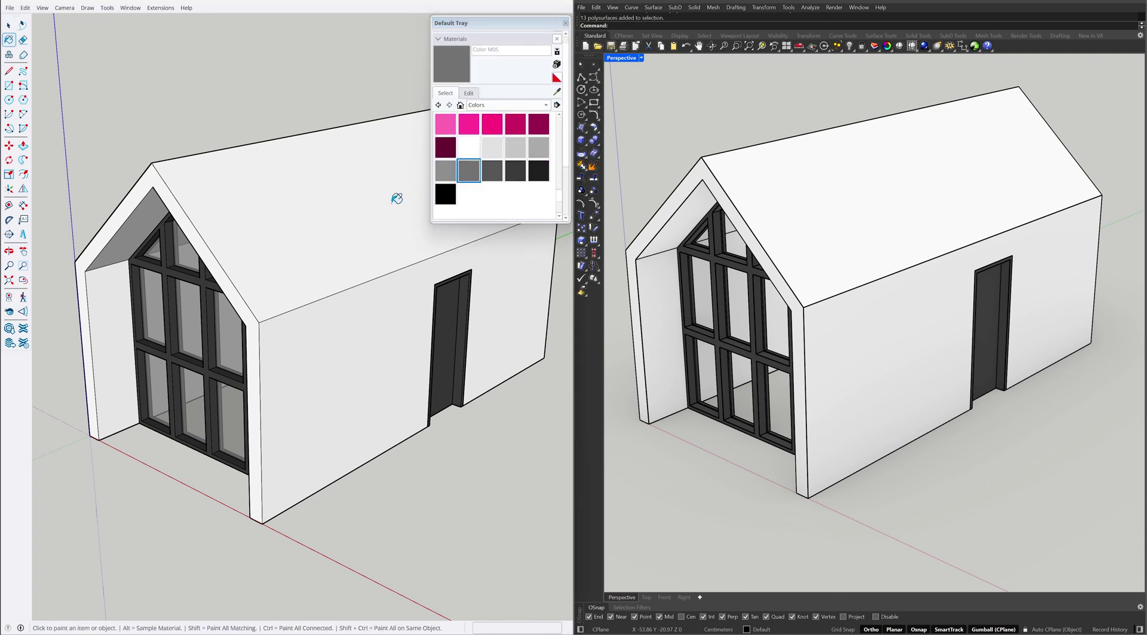
{"action": "left_click", "coordinate": [343, 212]}
{"action": "key", "text": "space"}
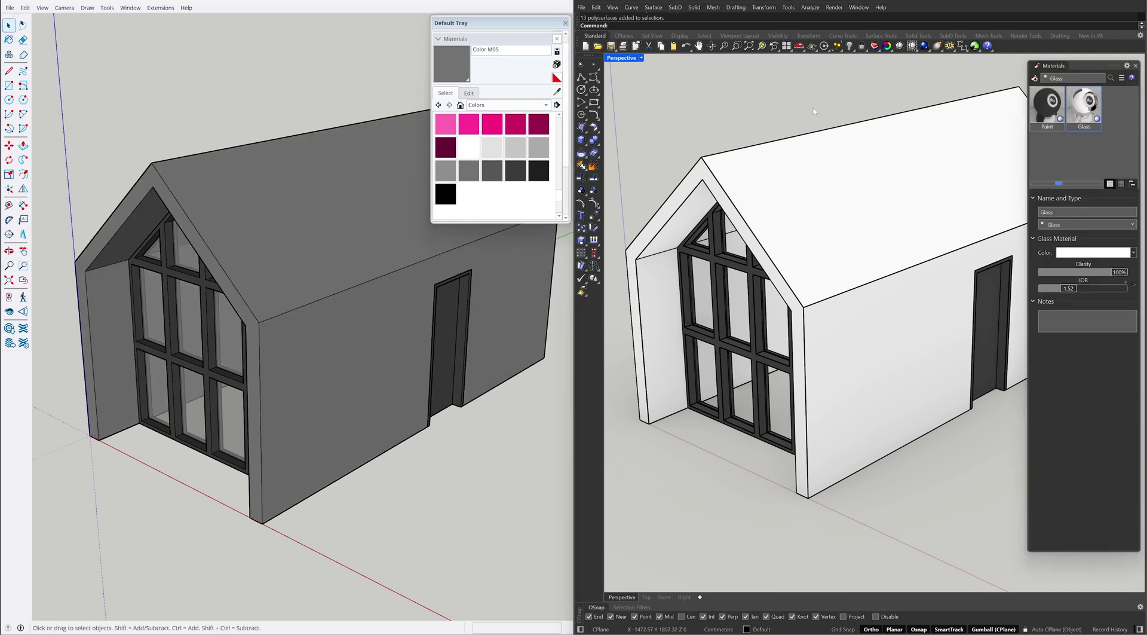
In Rhino, duplicate Paint as Paint (1) with the grey sampled from SketchUp.
{"action": "right_click", "coordinate": [1042, 106]}
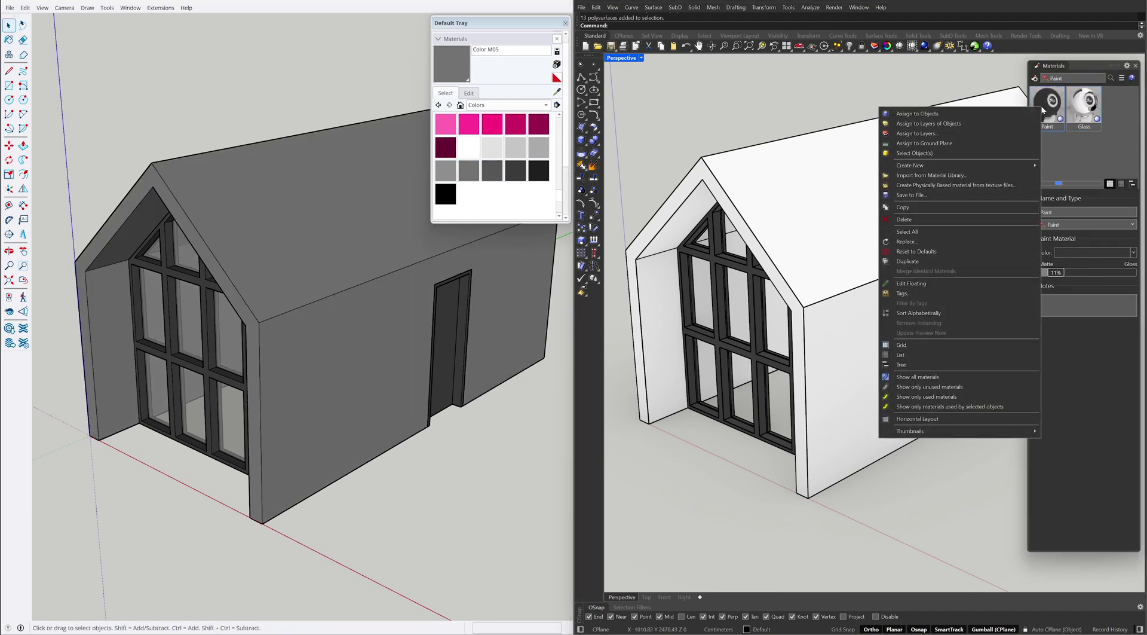
{"action": "left_click", "coordinate": [937, 261]}
{"action": "left_click", "coordinate": [1103, 252]}
{"action": "left_click", "coordinate": [962, 189]}
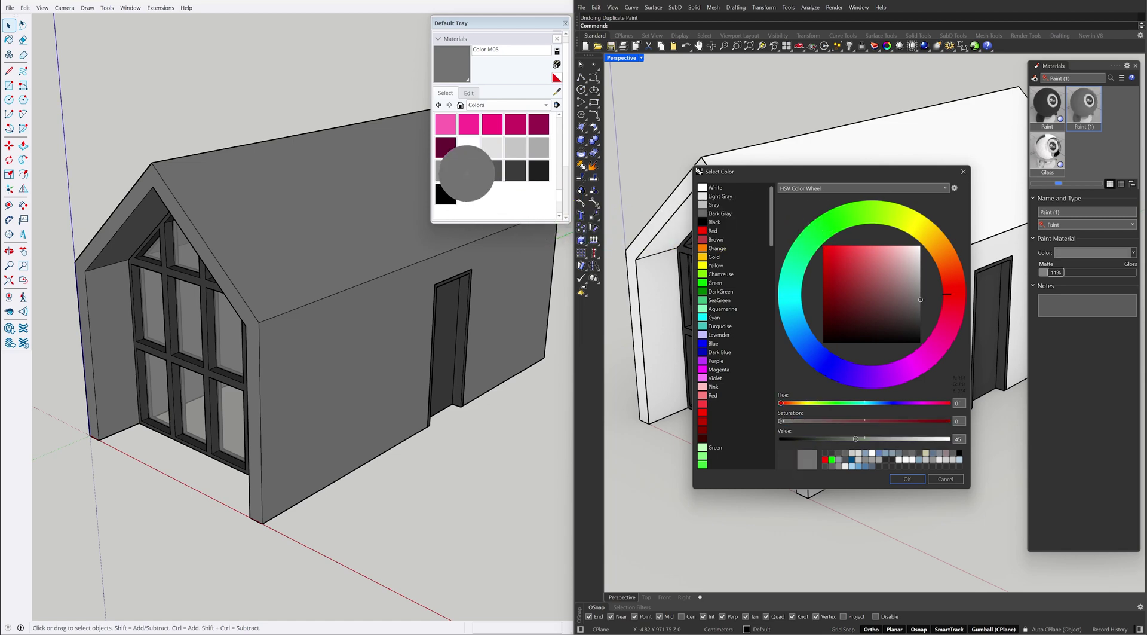
{"action": "left_click", "coordinate": [466, 174]}
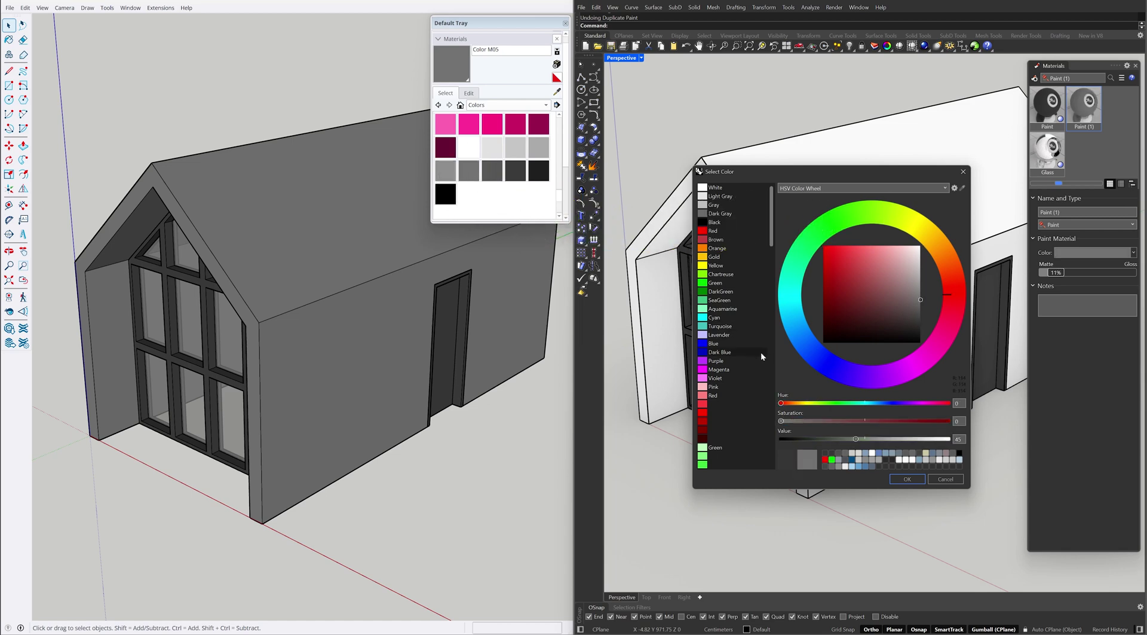
{"action": "left_click", "coordinate": [907, 479]}
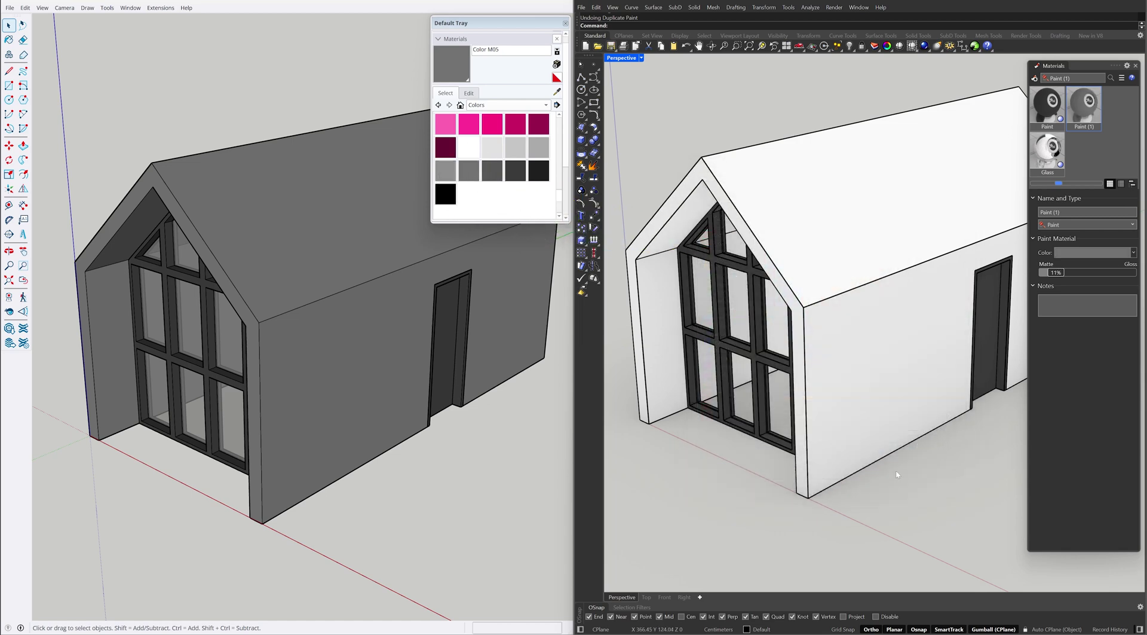
Assign the grey Paint (1) material to Rhino's house body.
{"action": "left_click", "coordinate": [863, 199]}
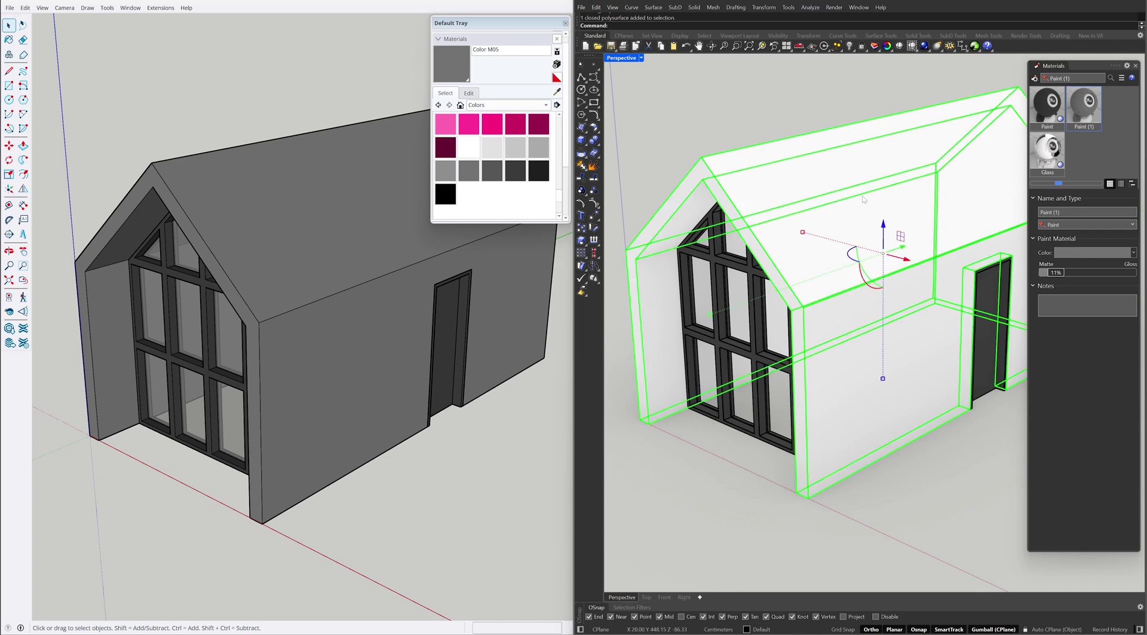
{"action": "right_click", "coordinate": [1084, 113]}
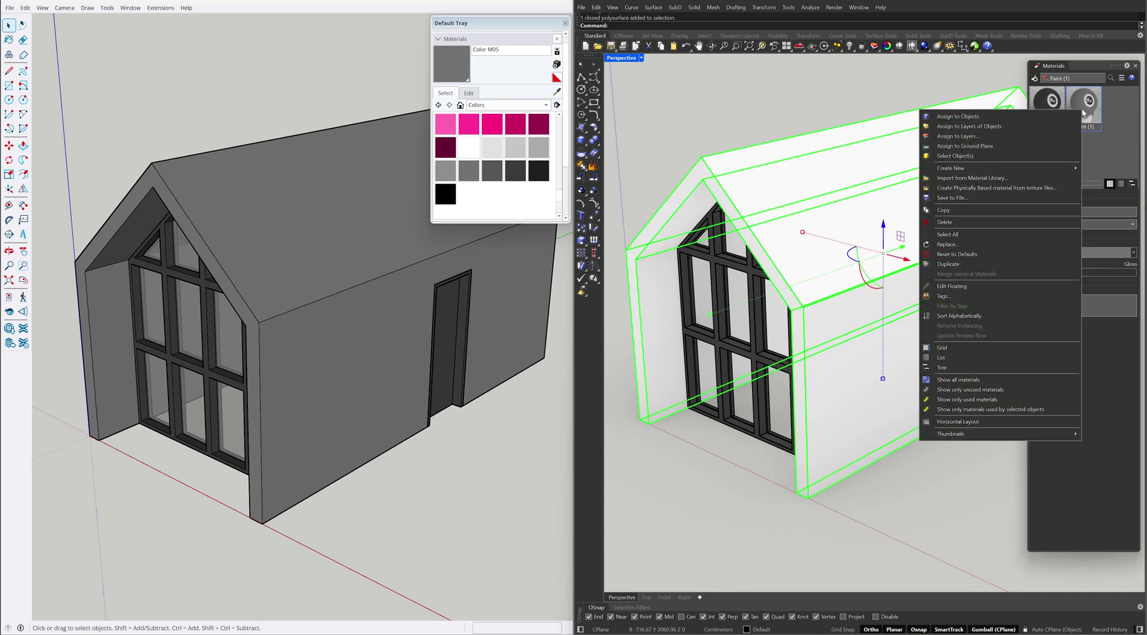
{"action": "left_click", "coordinate": [980, 116]}
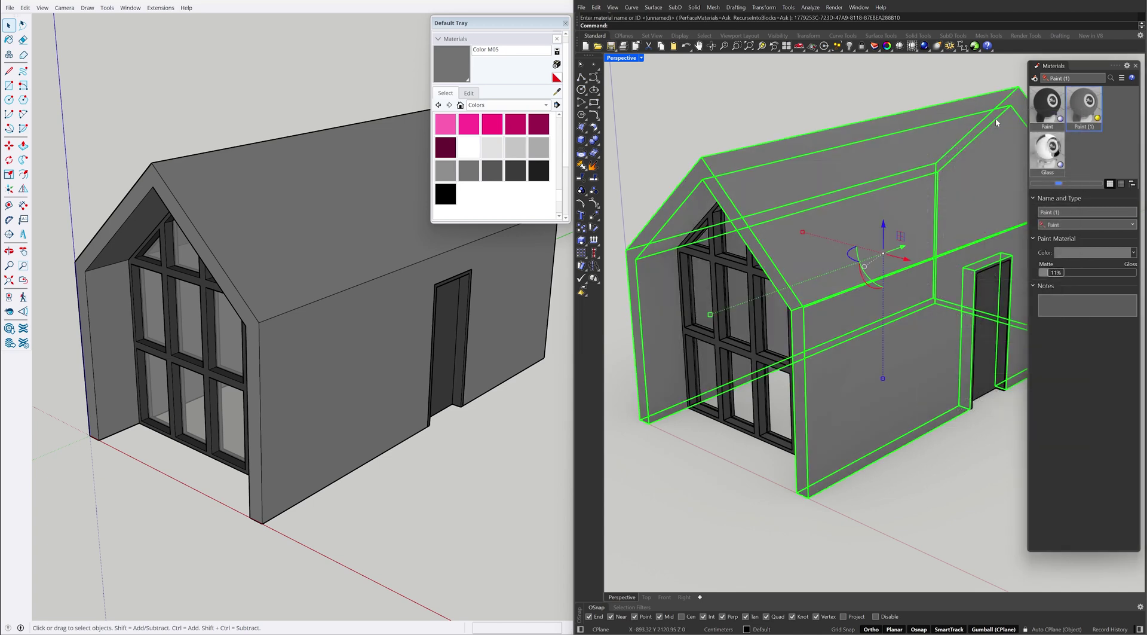
{"action": "key", "text": "Escape"}
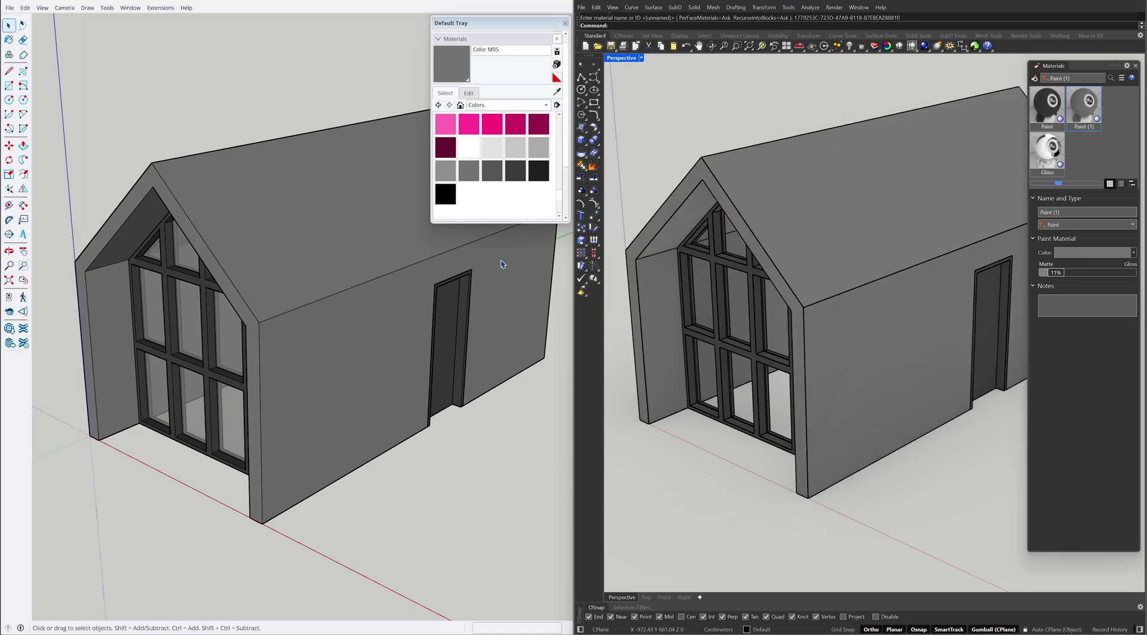
{"action": "left_click", "coordinate": [160, 450]}
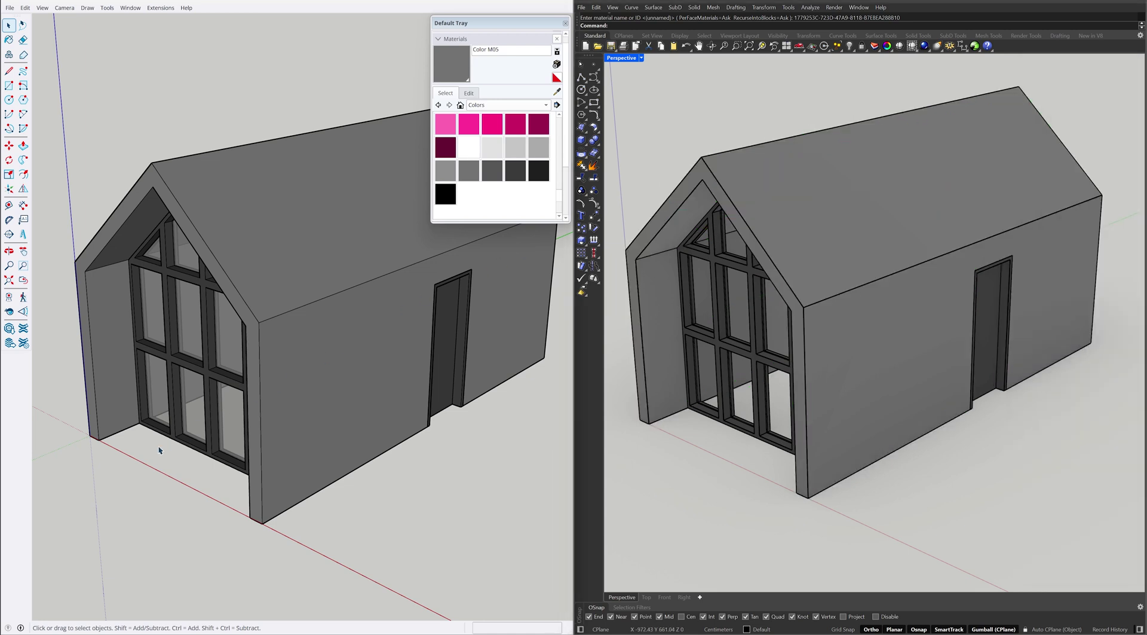
Draw a rectangle across the house base and pull it down 15 cm into a slab.
{"action": "key", "text": "r"}
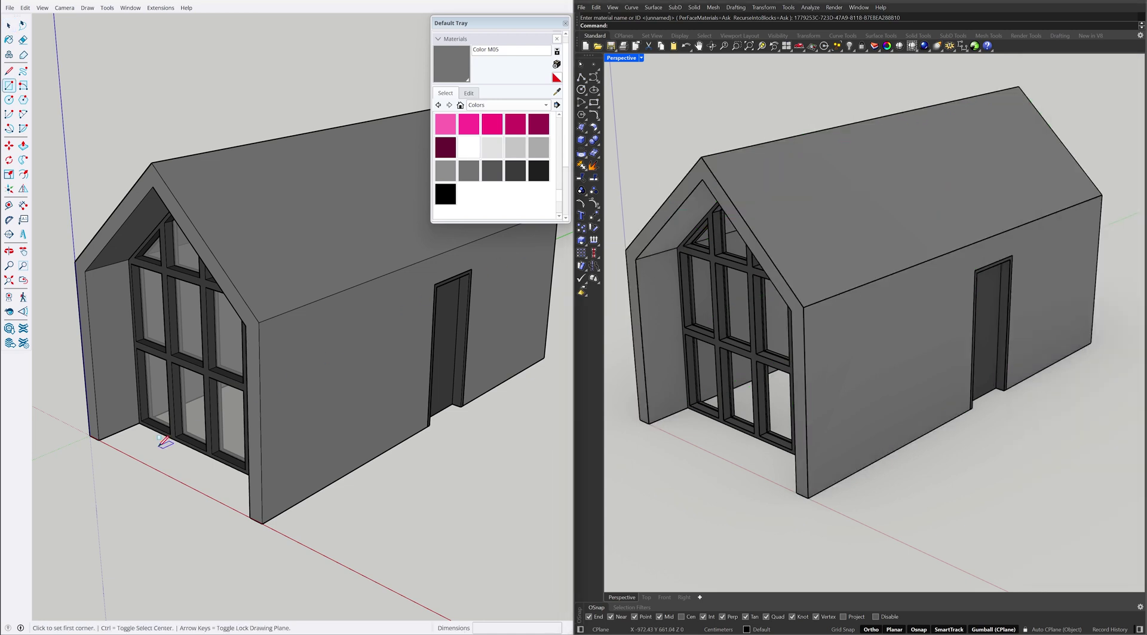
{"action": "left_click", "coordinate": [91, 435]}
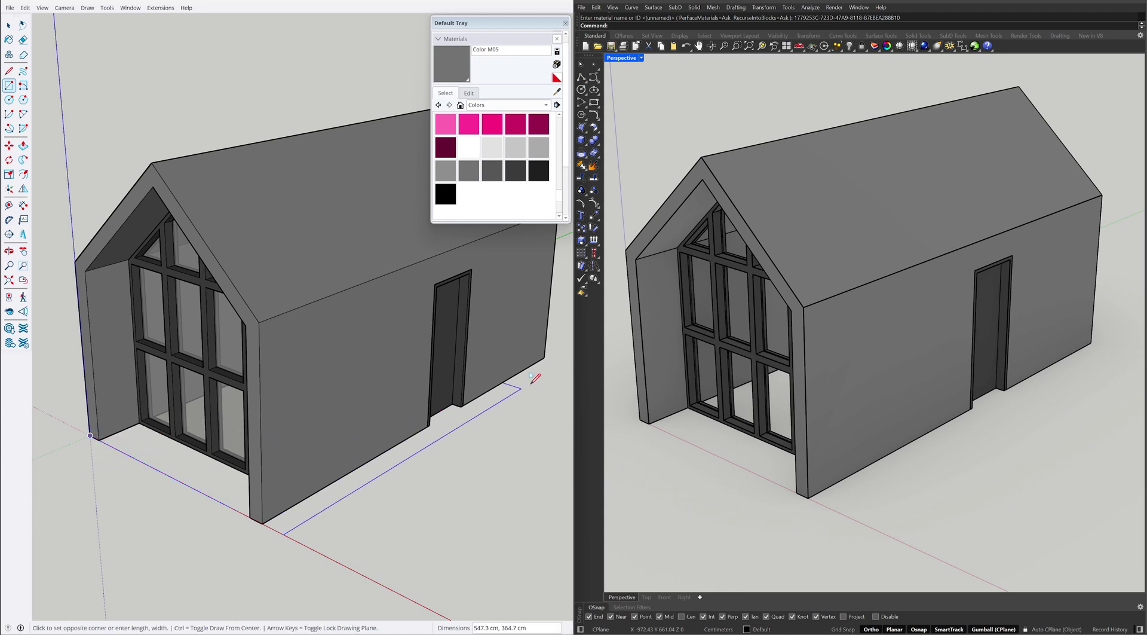
{"action": "left_click", "coordinate": [545, 357]}
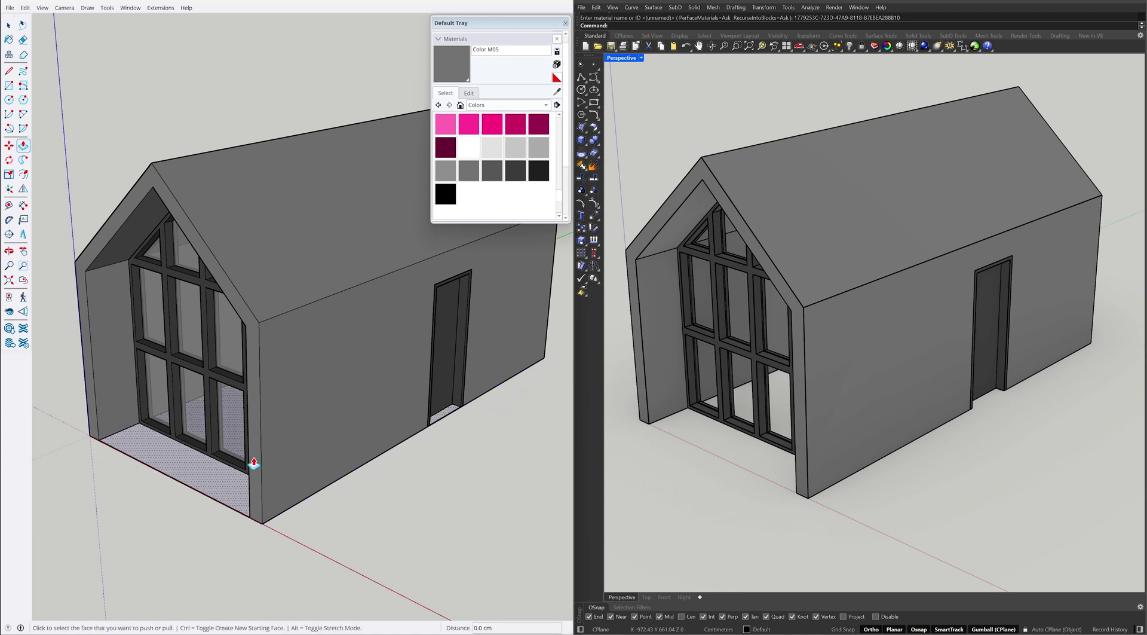
{"action": "key", "text": "p"}
{"action": "left_click", "coordinate": [214, 478]}
{"action": "type", "text": "15"}
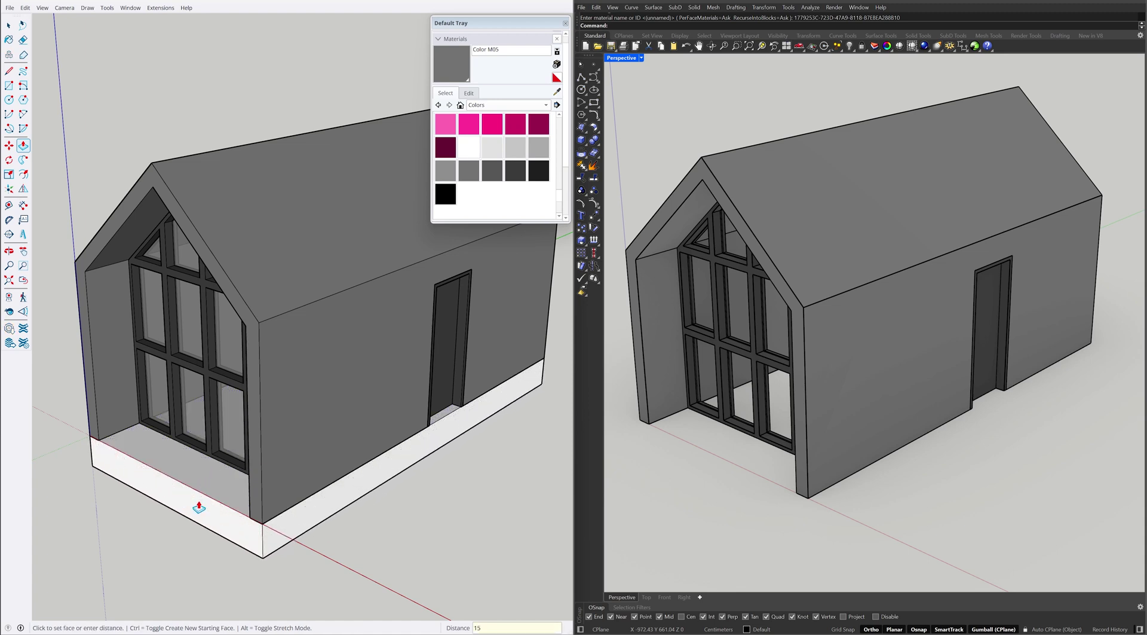
{"action": "key", "text": "Return"}
Extend the slab 100 cm out at the front and along the long side.
{"action": "left_click", "coordinate": [199, 507]}
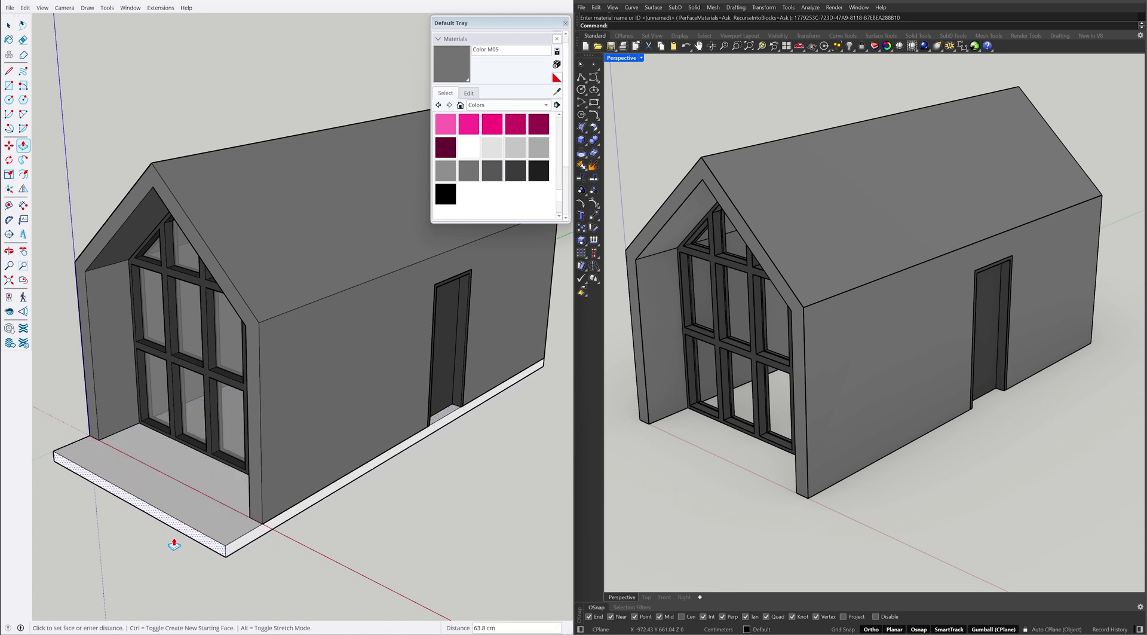
{"action": "type", "text": "100"}
{"action": "key", "text": "Return"}
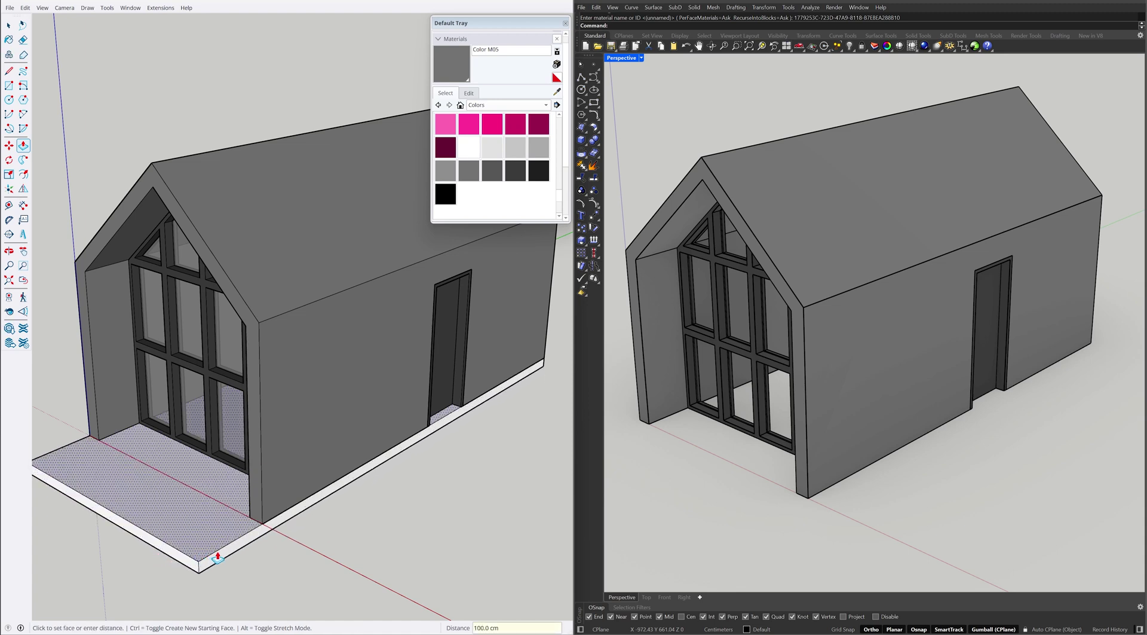
{"action": "left_click", "coordinate": [218, 557]}
{"action": "type", "text": "100"}
{"action": "key", "text": "Return"}
{"action": "key", "text": "space"}
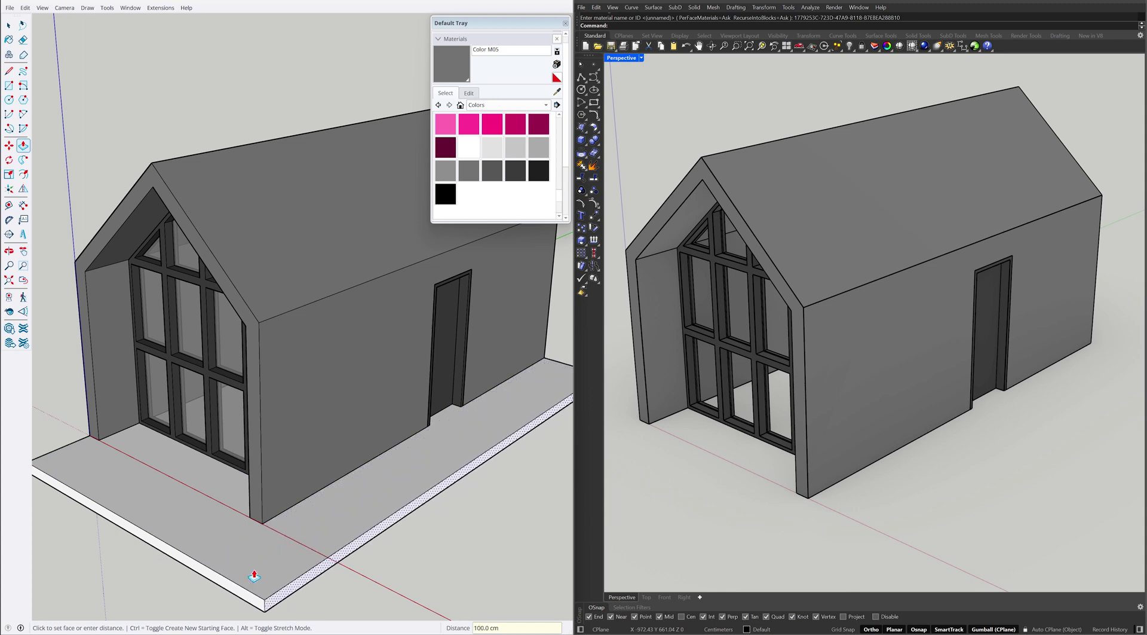
Make the whole base slab a group.
{"action": "triple_click", "coordinate": [217, 532]}
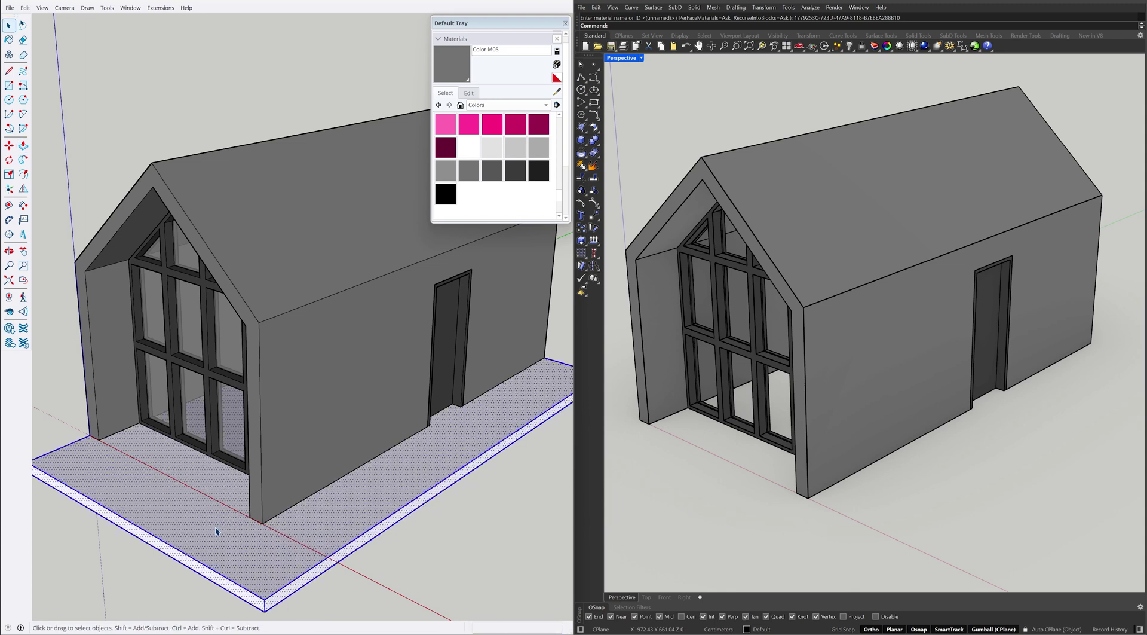
{"action": "right_click", "coordinate": [216, 531]}
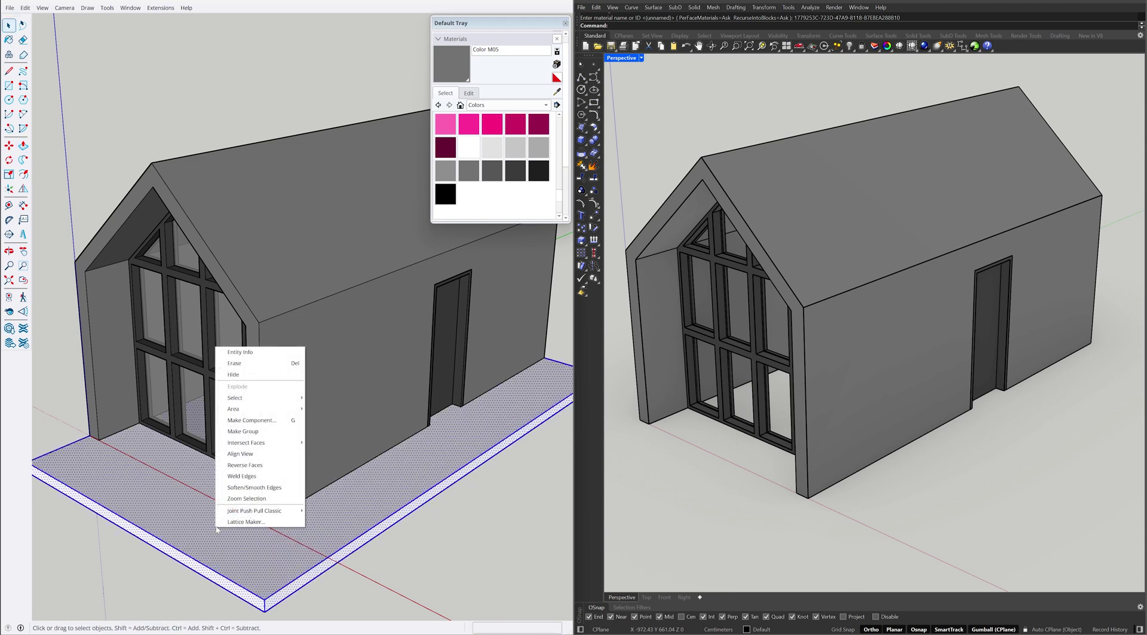
{"action": "left_click", "coordinate": [265, 431]}
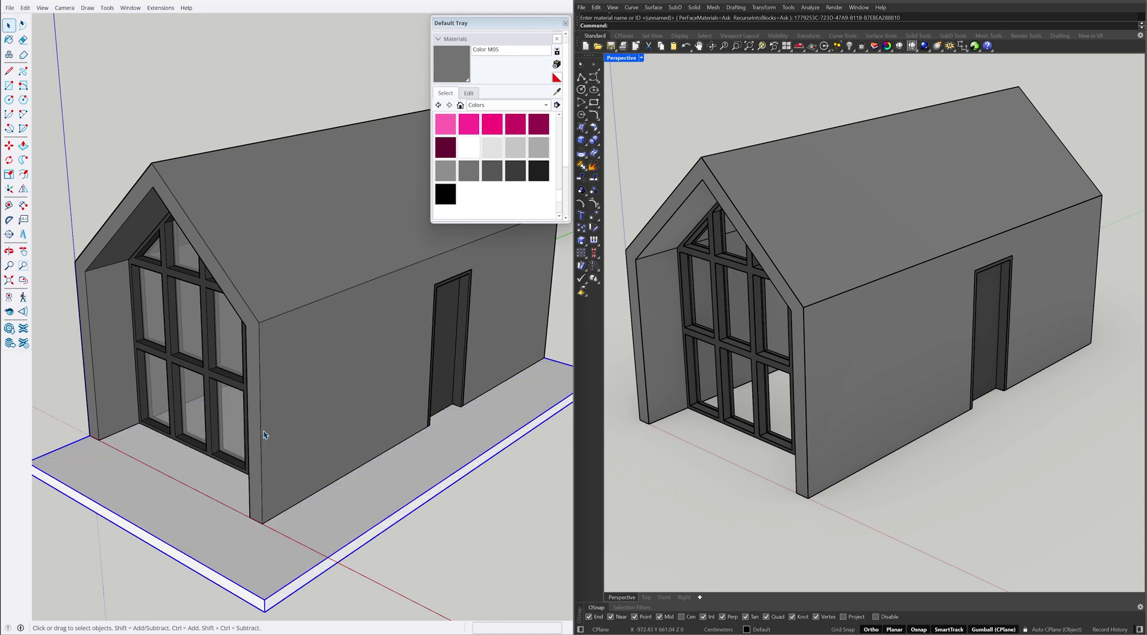
{"action": "left_click", "coordinate": [494, 483]}
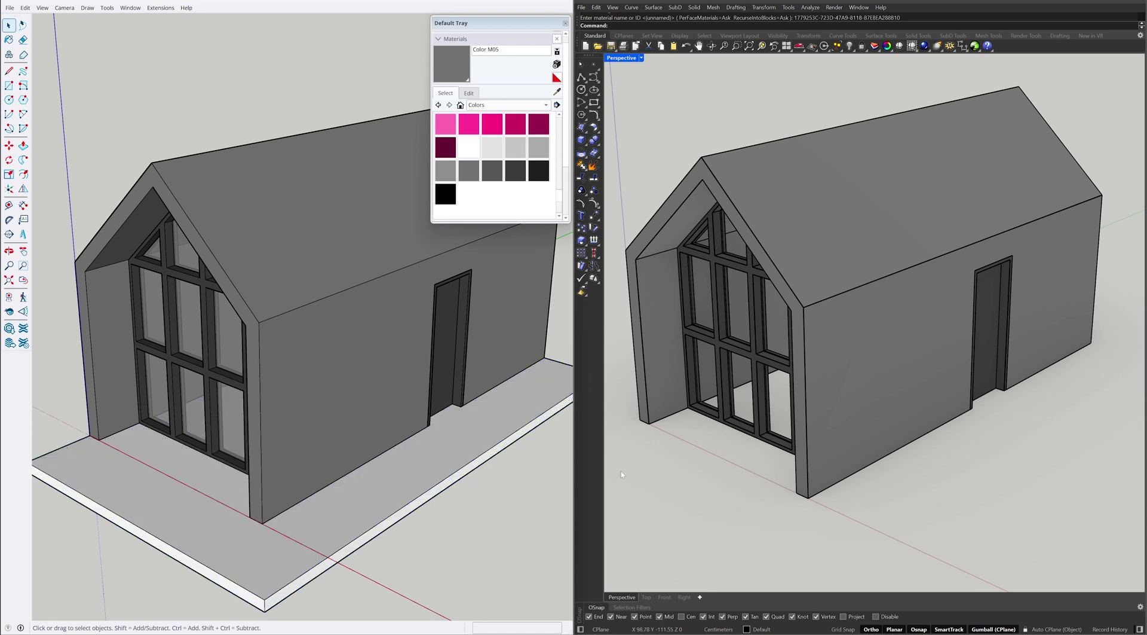
In Rhino, draw a thin box slab under the house.
{"action": "left_click", "coordinate": [673, 463]}
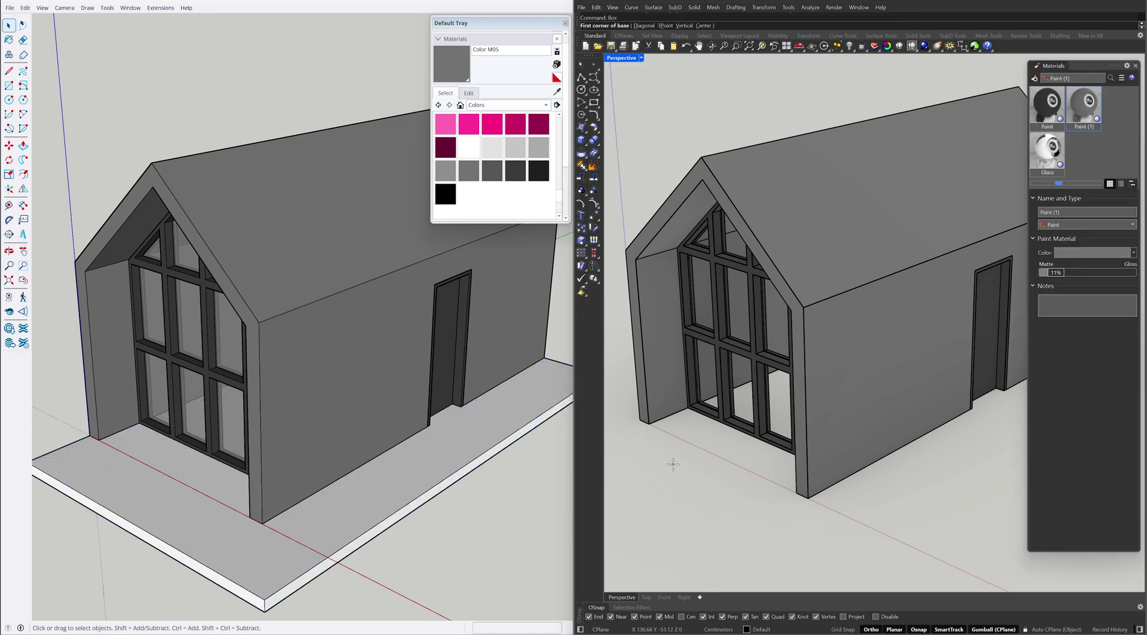
{"action": "left_click", "coordinate": [638, 420]}
{"action": "scroll", "coordinate": [638, 420], "scroll_direction": "down", "scroll_amount": 2}
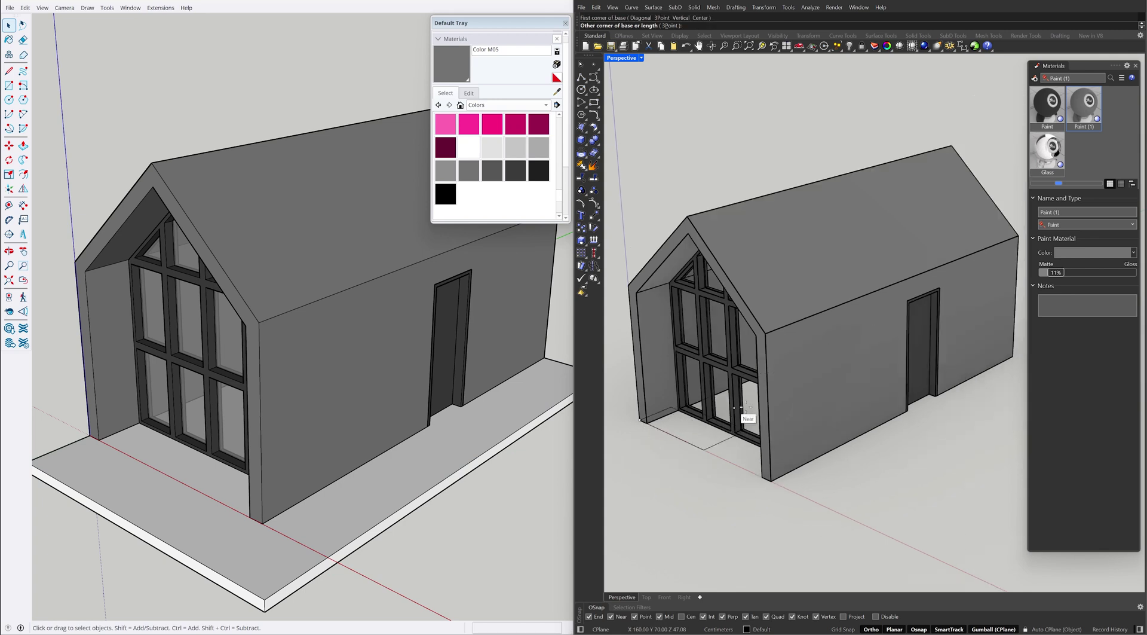
{"action": "left_click", "coordinate": [1009, 357]}
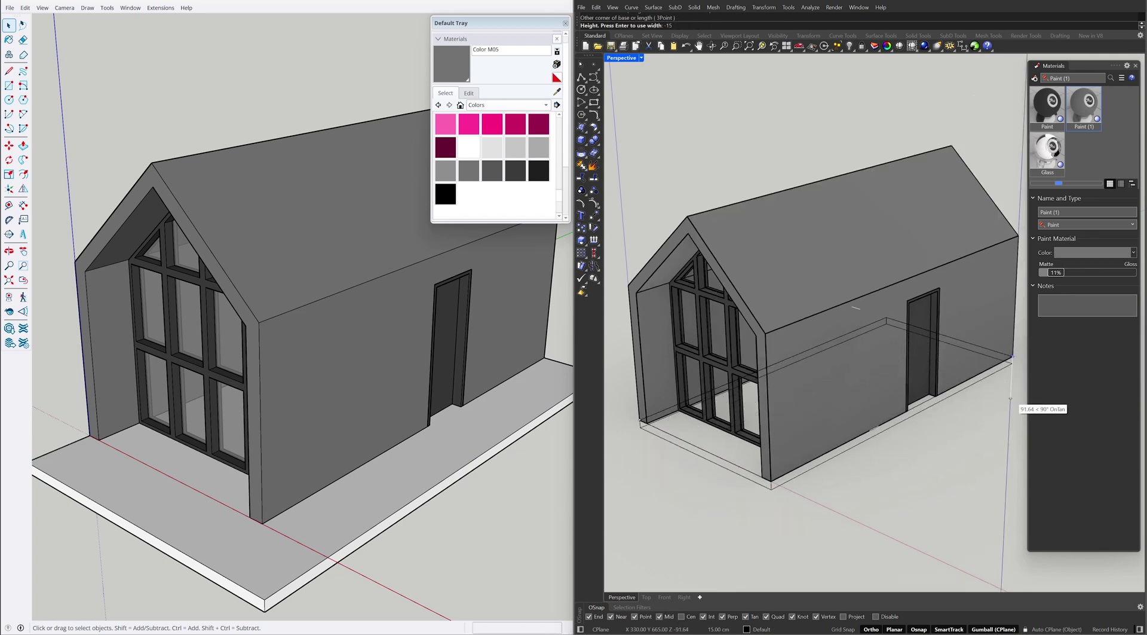
{"action": "left_click", "coordinate": [1014, 401]}
PushPull the slab's side and front faces outward beyond the walls.
{"action": "type", "text": "PushPull"}
{"action": "key", "text": "Return"}
{"action": "left_click", "coordinate": [916, 414]}
{"action": "left_click", "coordinate": [947, 442]}
{"action": "key", "text": "Return"}
{"action": "left_click", "coordinate": [748, 479]}
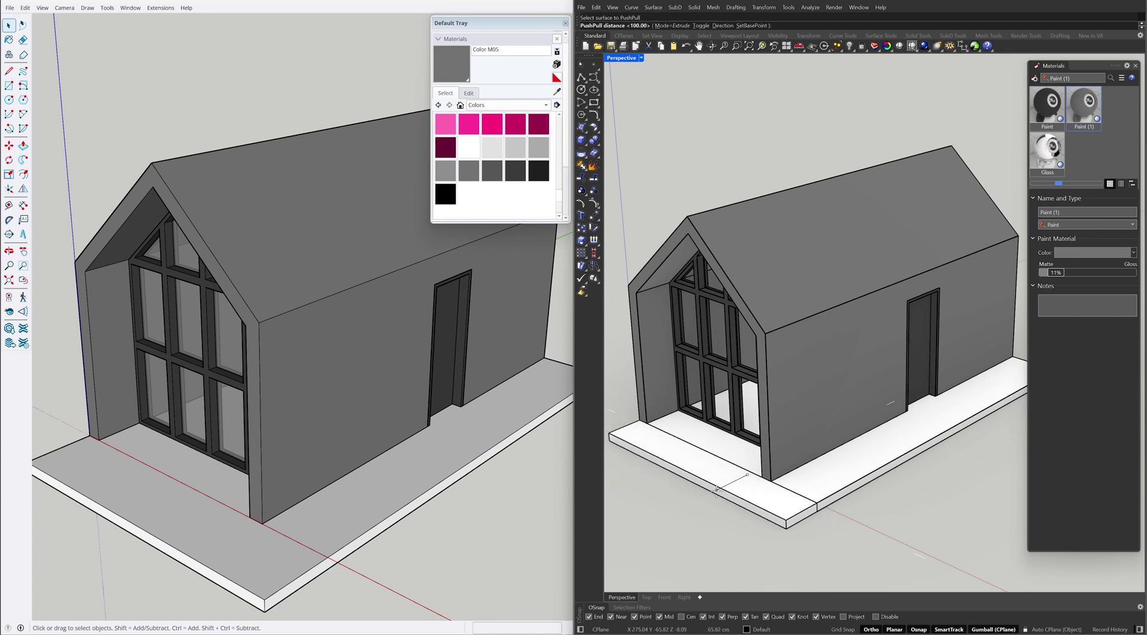
{"action": "left_click", "coordinate": [716, 490]}
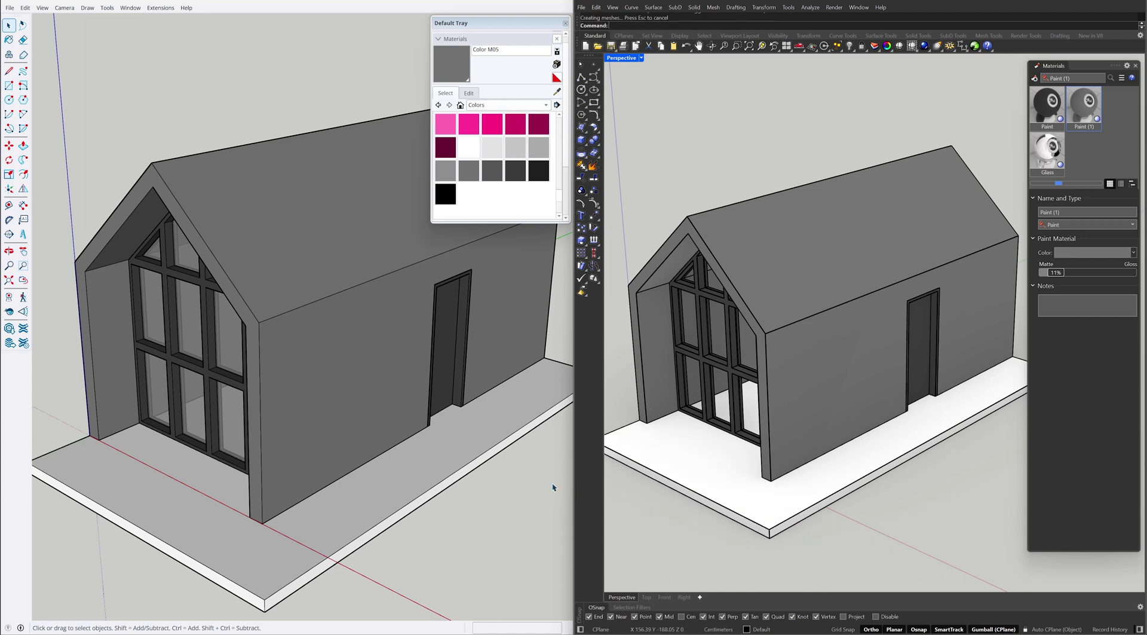
Paint the SketchUp slab top Color M05 and assign Paint (1) to Rhino's slab.
{"action": "key", "text": "b"}
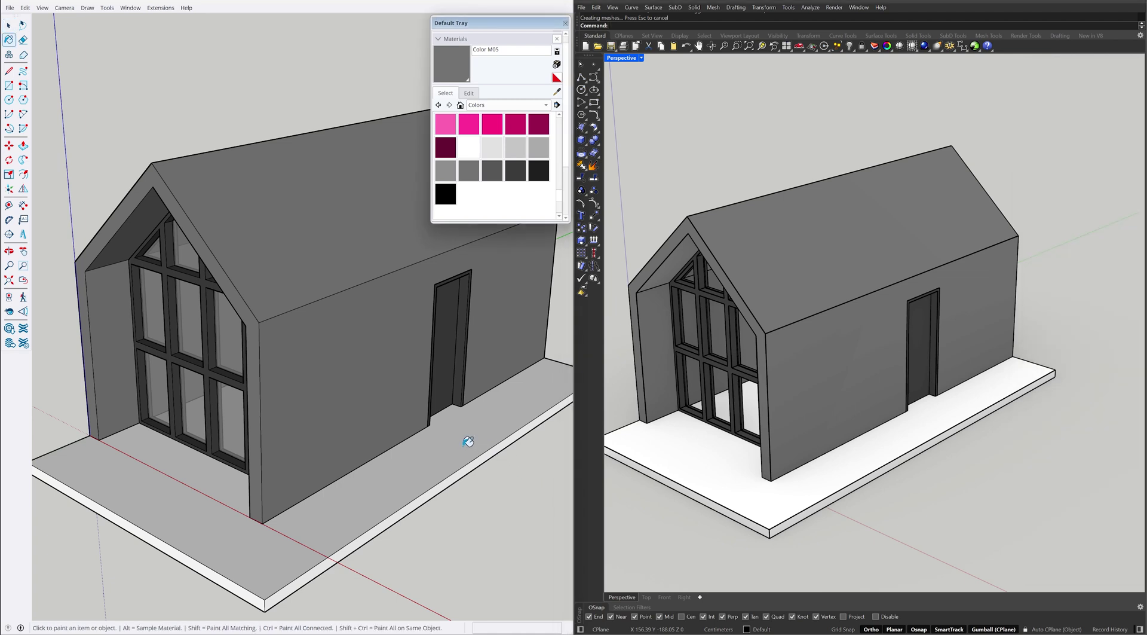
{"action": "left_click", "coordinate": [447, 436]}
{"action": "key", "text": "space"}
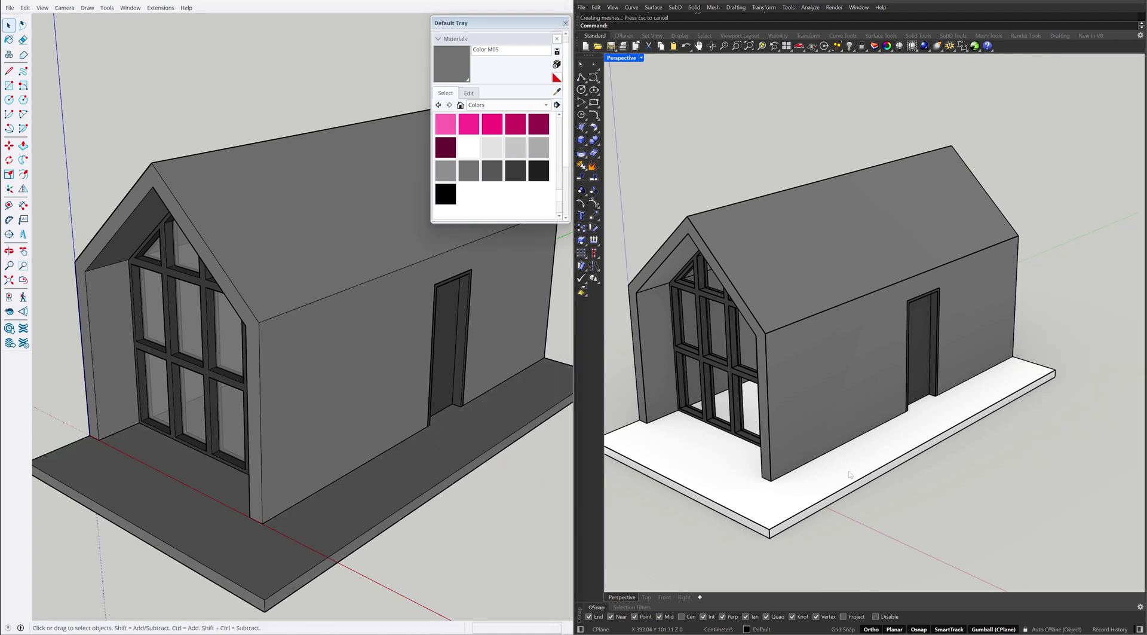
{"action": "left_click", "coordinate": [930, 478]}
{"action": "left_click", "coordinate": [909, 437]}
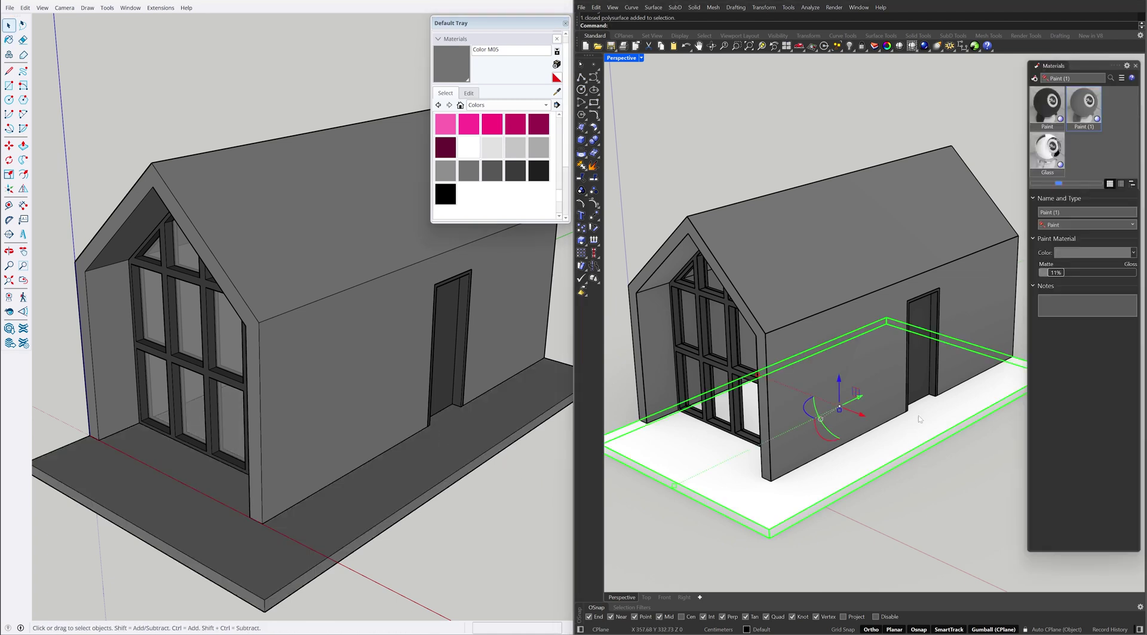
{"action": "right_click", "coordinate": [1088, 107]}
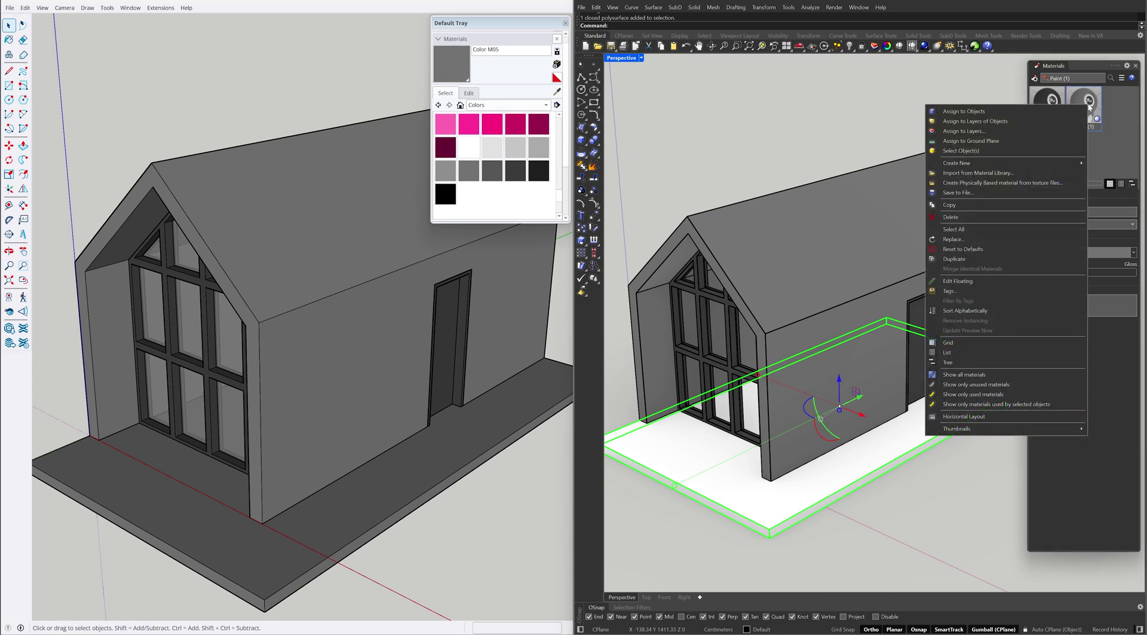
{"action": "left_click", "coordinate": [1040, 112]}
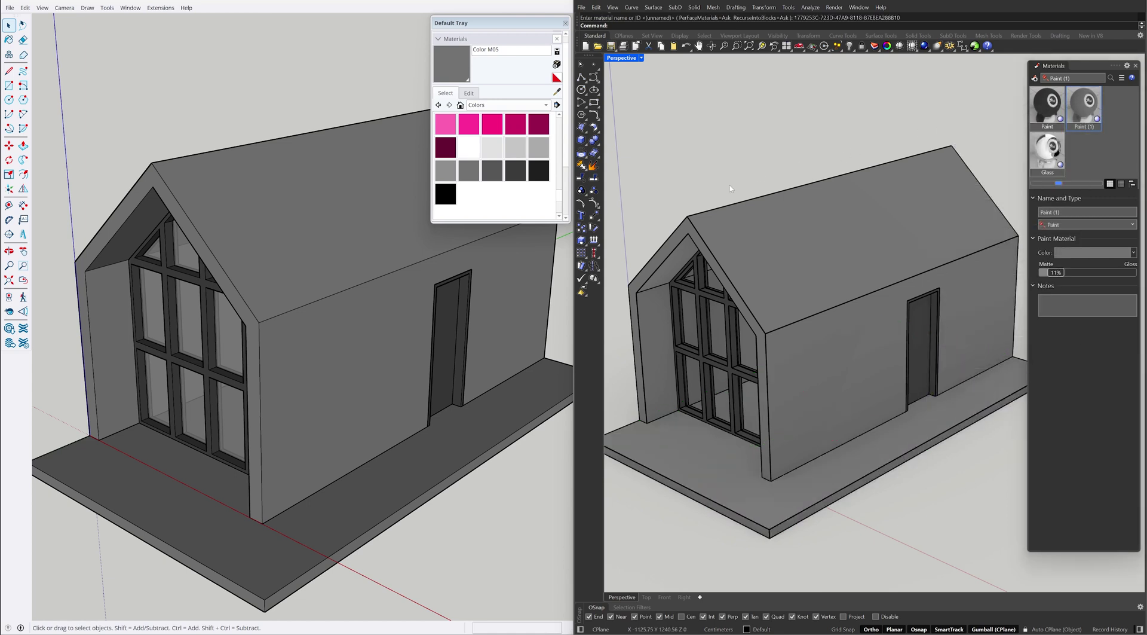
Paint the left and right window reveal faces with Wood > Wood Floor Light.
{"action": "double_click", "coordinate": [113, 315]}
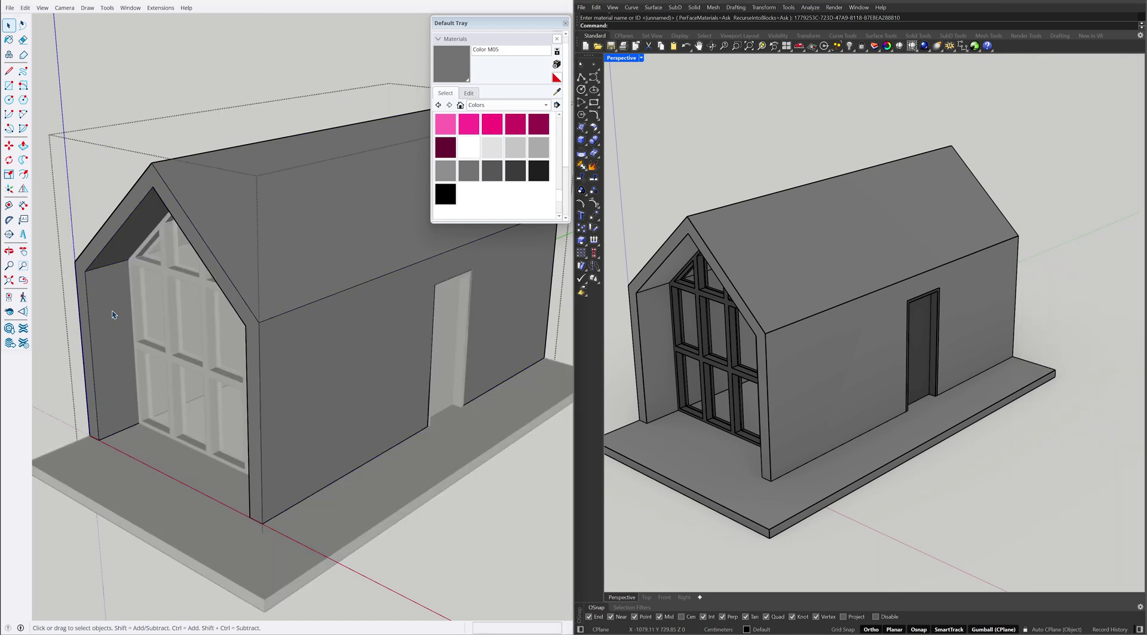
{"action": "left_click", "coordinate": [114, 312]}
{"action": "mouse_move", "coordinate": [107, 290]}
{"action": "middle_mouse_down"}
{"action": "mouse_move", "coordinate": [497, 258]}
{"action": "mouse_move", "coordinate": [450, 272]}
{"action": "middle_mouse_up"}
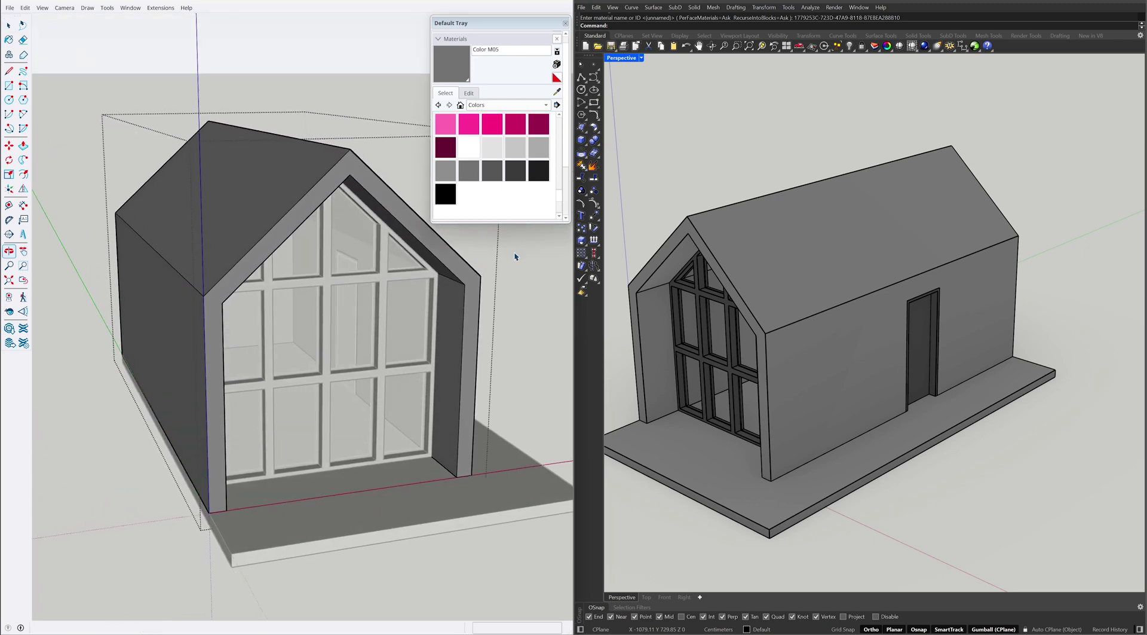
{"action": "left_click", "coordinate": [452, 300], "text": "shift"}
{"action": "left_click", "coordinate": [503, 107]}
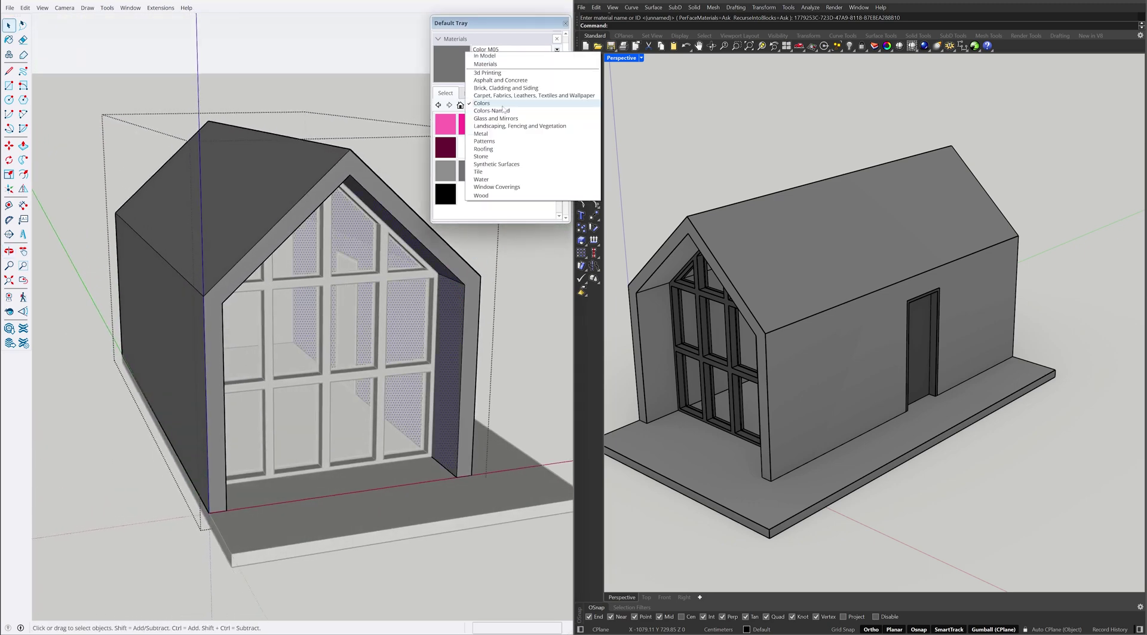
{"action": "left_click", "coordinate": [511, 196]}
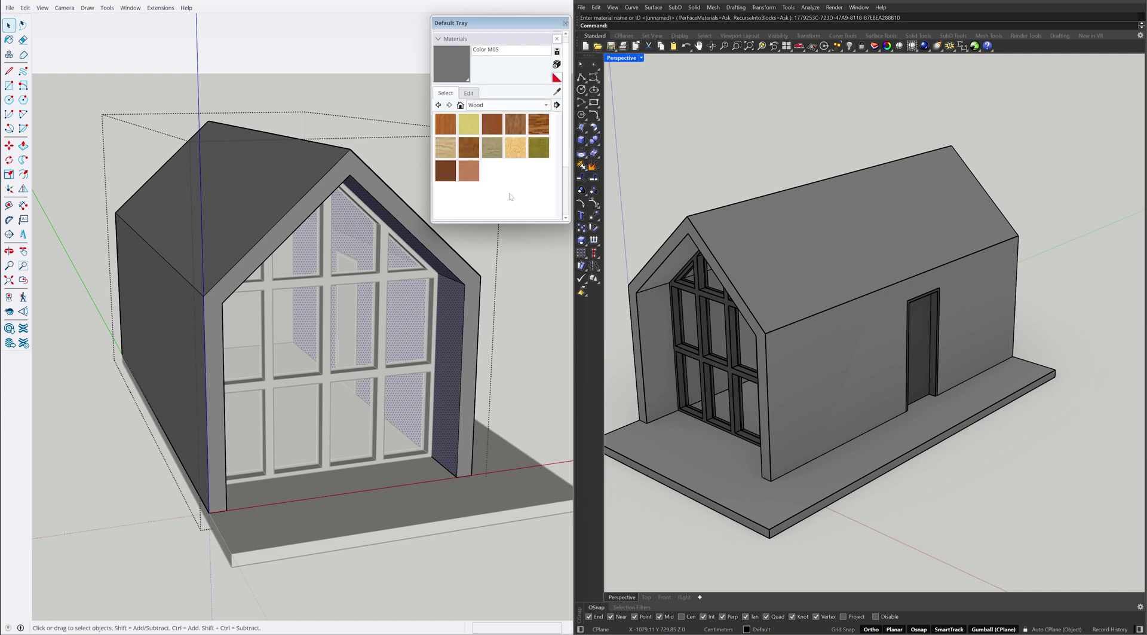
{"action": "left_click", "coordinate": [450, 155]}
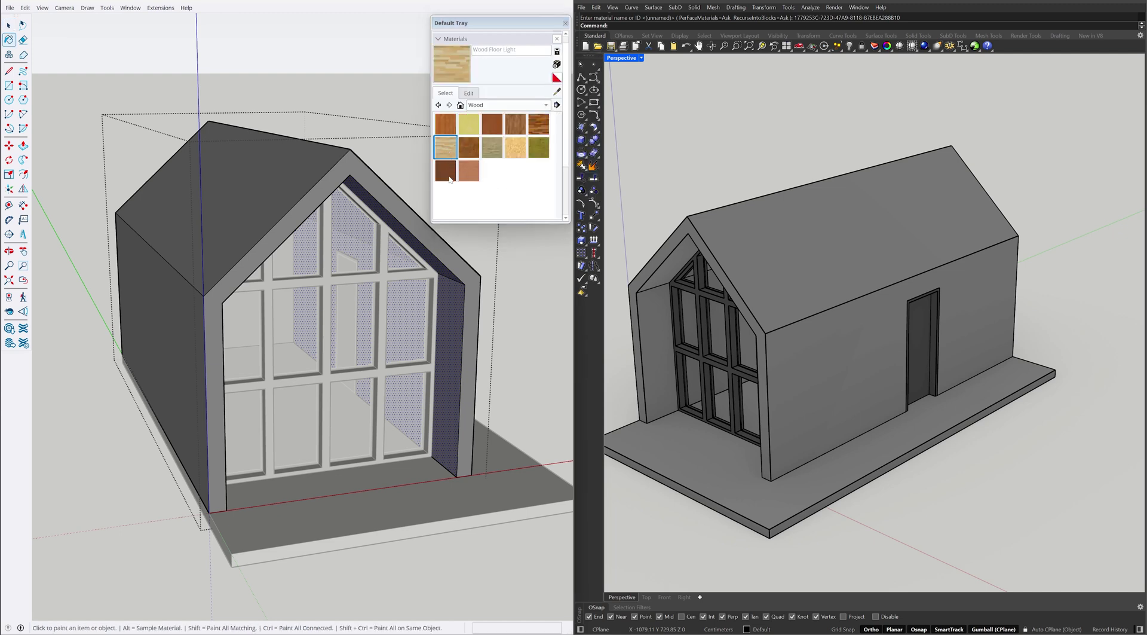
{"action": "left_click", "coordinate": [451, 290]}
{"action": "key", "text": "space"}
Paint the base slab top with Wood Floor Light and close the materials tray.
{"action": "mouse_move", "coordinate": [516, 317]}
{"action": "middle_mouse_down"}
{"action": "mouse_move", "coordinate": [520, 299]}
{"action": "mouse_move", "coordinate": [69, 353]}
{"action": "mouse_move", "coordinate": [159, 335]}
{"action": "mouse_move", "coordinate": [160, 366]}
{"action": "middle_mouse_up"}
{"action": "double_click", "coordinate": [150, 454]}
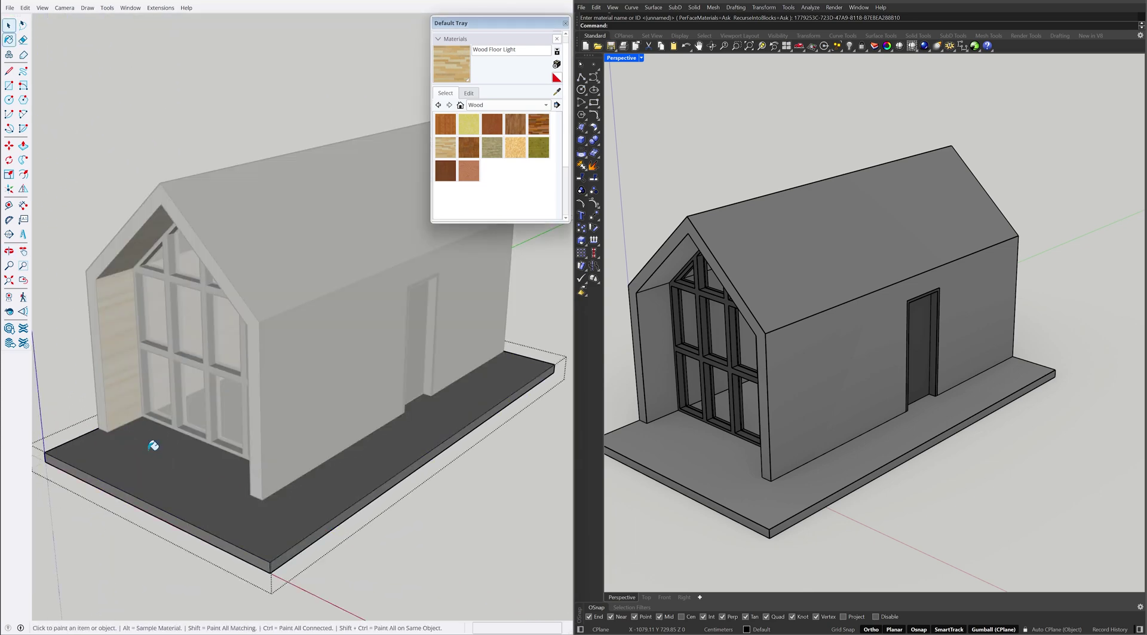
{"action": "key", "text": "b"}
{"action": "left_click", "coordinate": [161, 453]}
{"action": "key", "text": "space"}
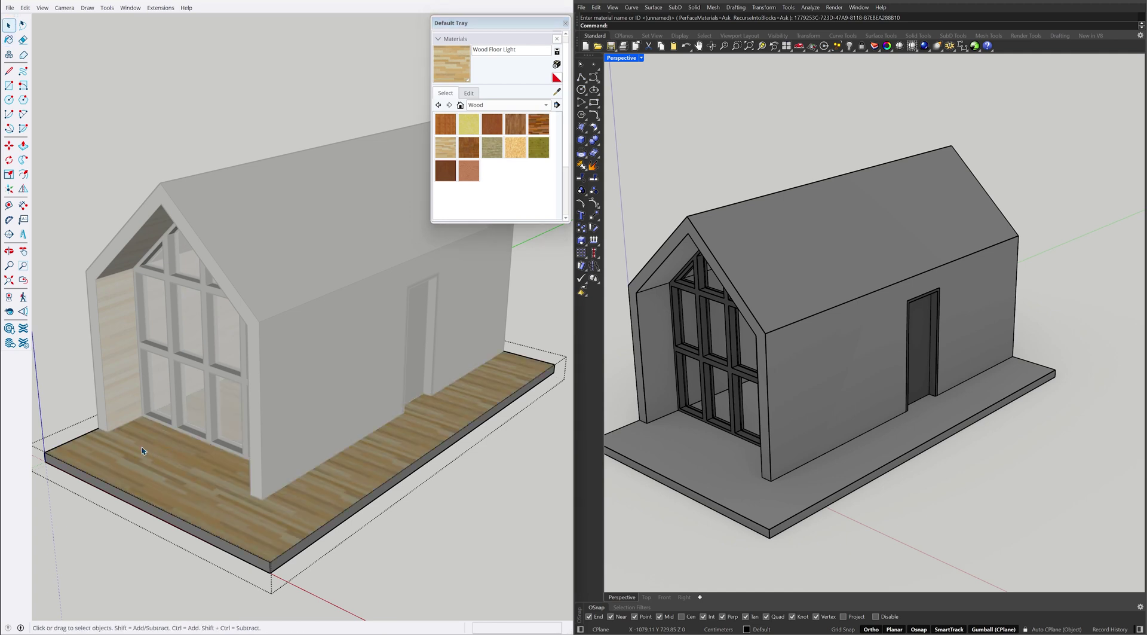
{"action": "left_click", "coordinate": [76, 393]}
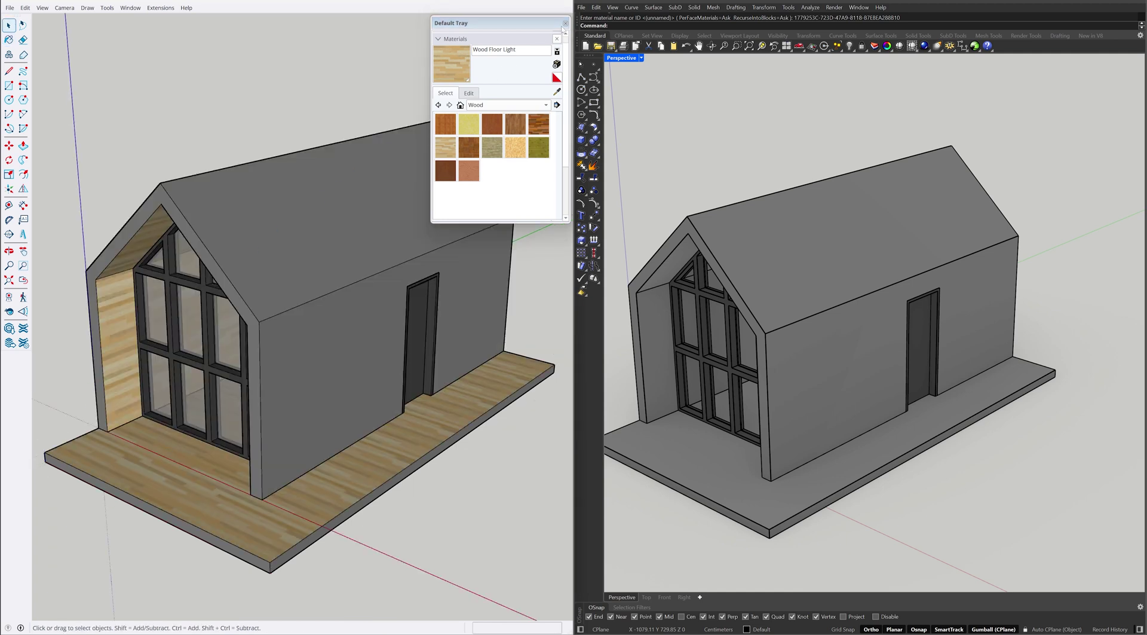
{"action": "left_click", "coordinate": [565, 23]}
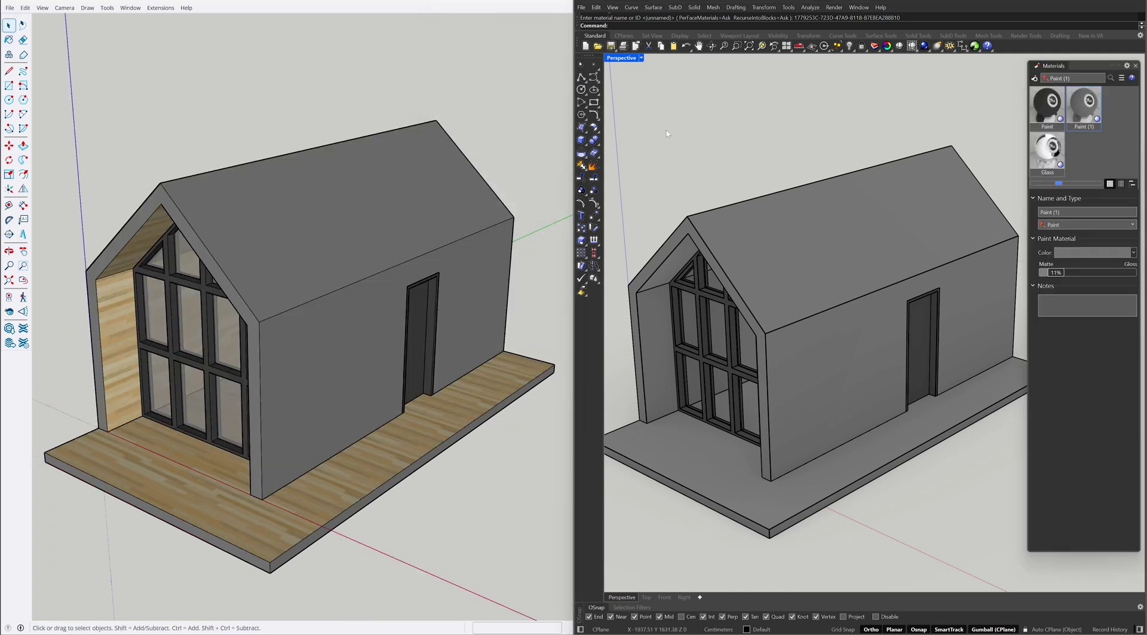
Import CARPETMAD light reflective from Architectural > Floor > Wood into Rhino's materials.
{"action": "left_click", "coordinate": [1035, 78]}
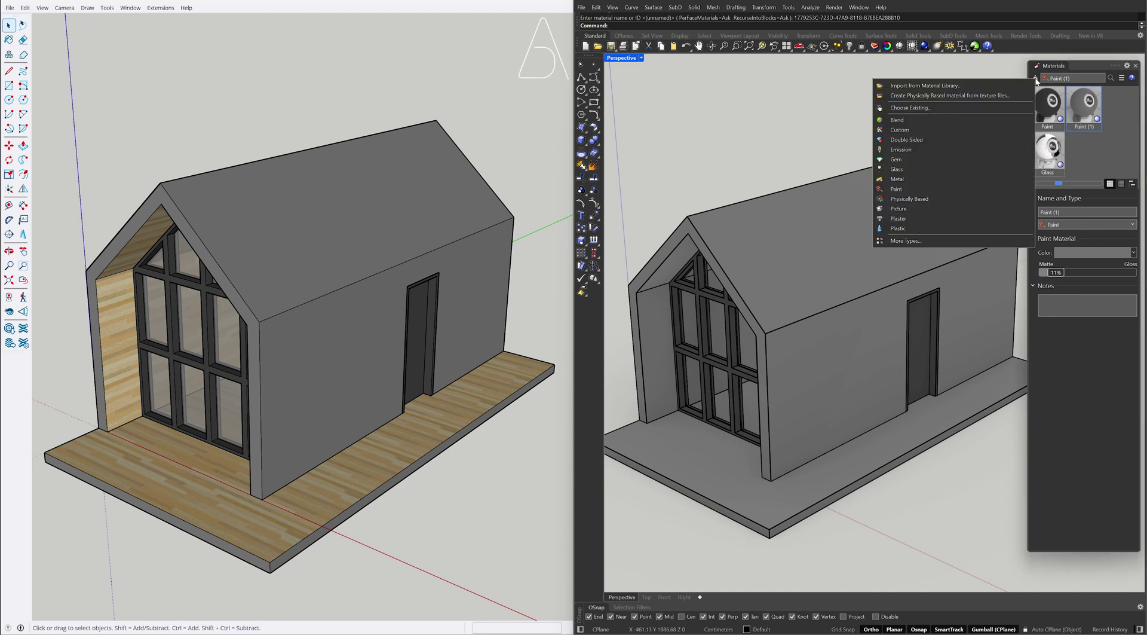
{"action": "left_click", "coordinate": [958, 241]}
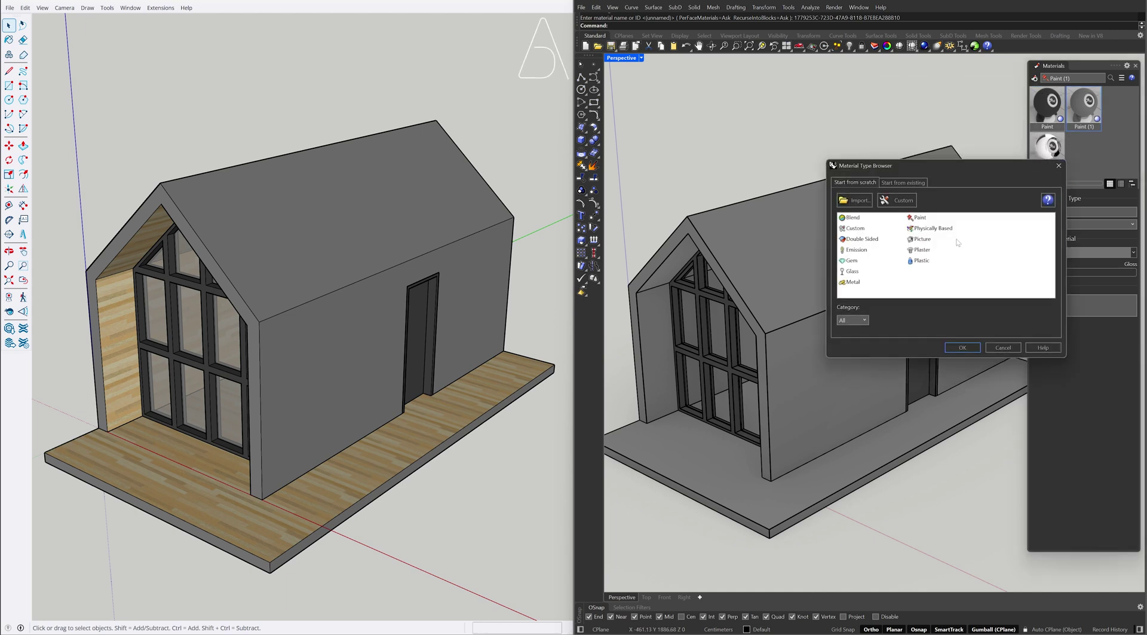
{"action": "left_click", "coordinate": [871, 206]}
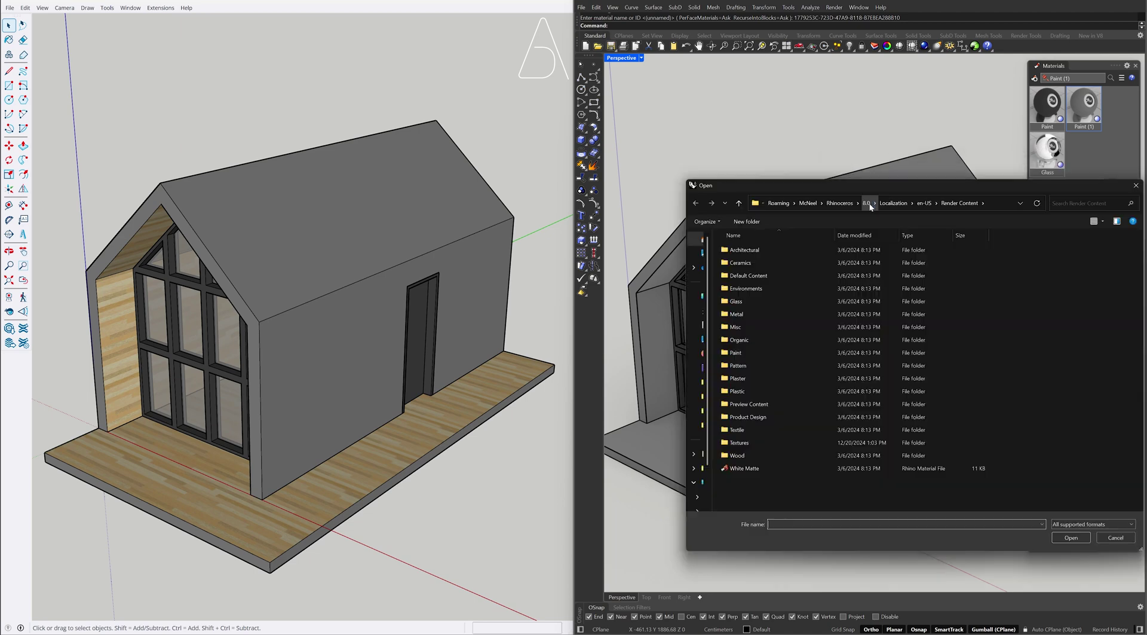
{"action": "double_click", "coordinate": [786, 250]}
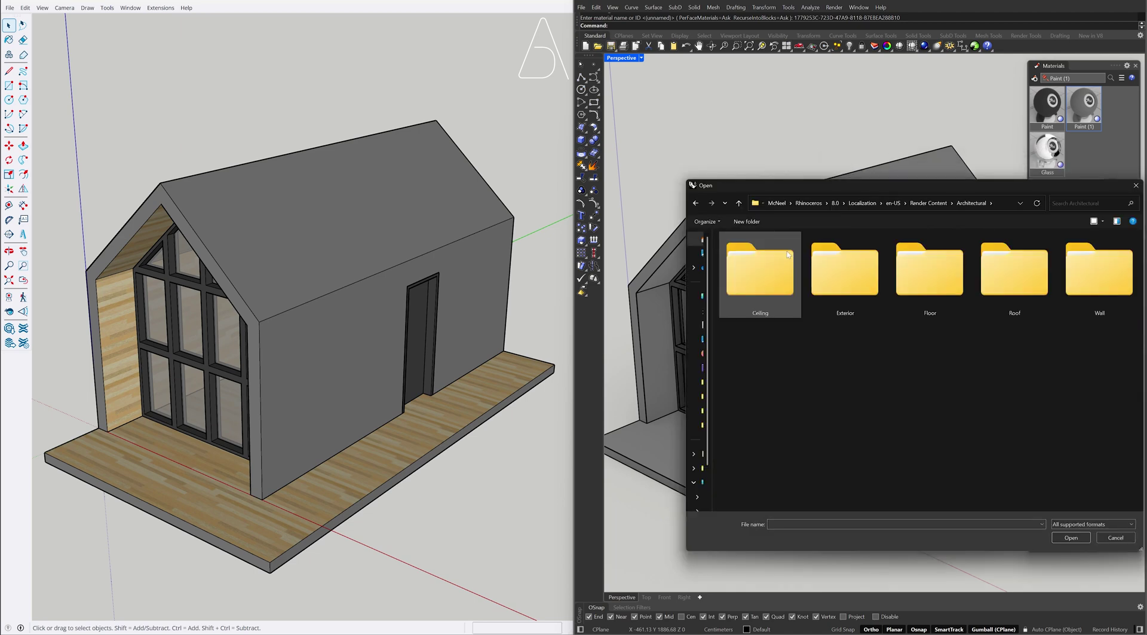
{"action": "double_click", "coordinate": [919, 286]}
{"action": "double_click", "coordinate": [918, 286]}
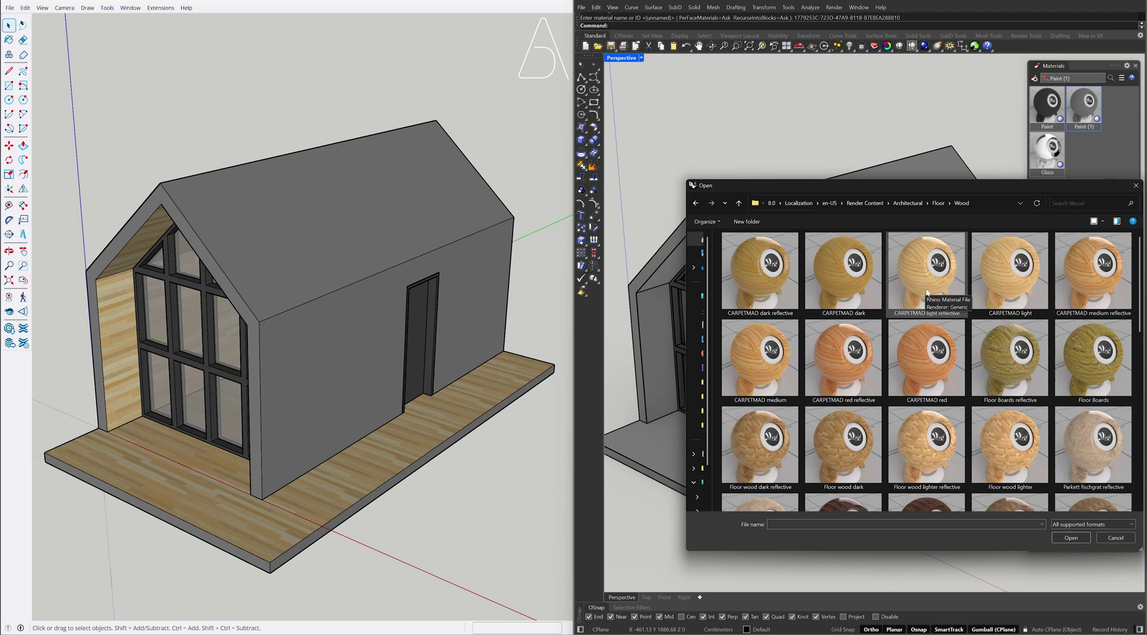
{"action": "double_click", "coordinate": [927, 280]}
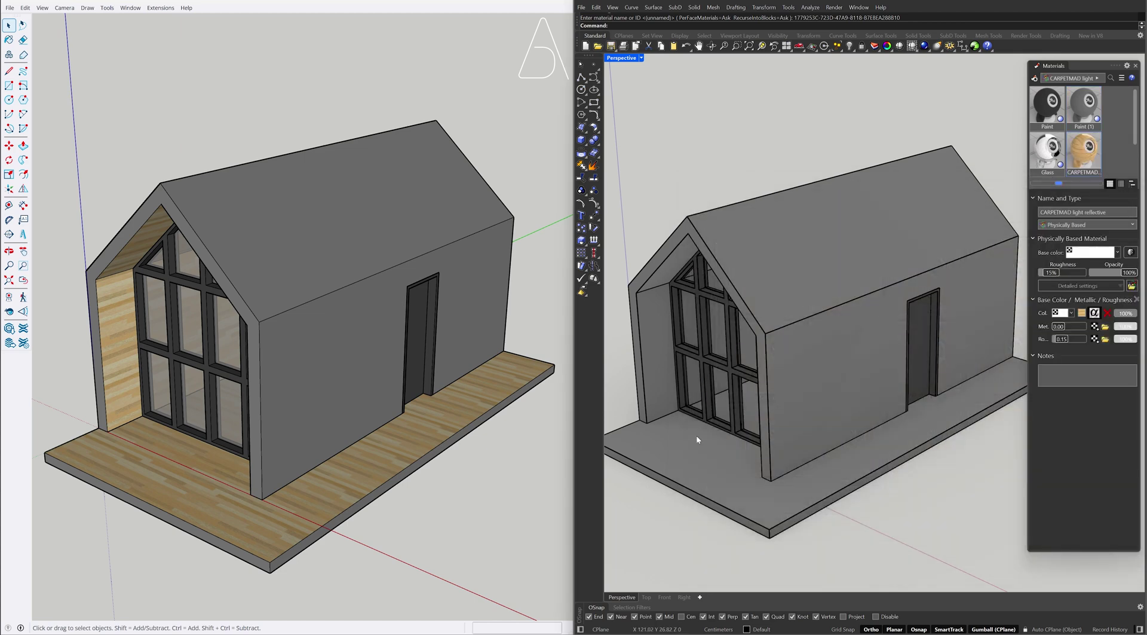
Assign CARPETMAD wood to the floor surface and the gable recess walls.
{"action": "left_click", "coordinate": [690, 439]}
{"action": "left_click", "coordinate": [669, 279], "text": "shift"}
{"action": "left_click", "coordinate": [669, 276], "text": "shift"}
{"action": "right_click_drag", "start_coordinate": [669, 276], "coordinate": [825, 275]}
{"action": "left_click", "coordinate": [821, 195], "text": "shift"}
{"action": "left_click", "coordinate": [1003, 285], "text": "shift"}
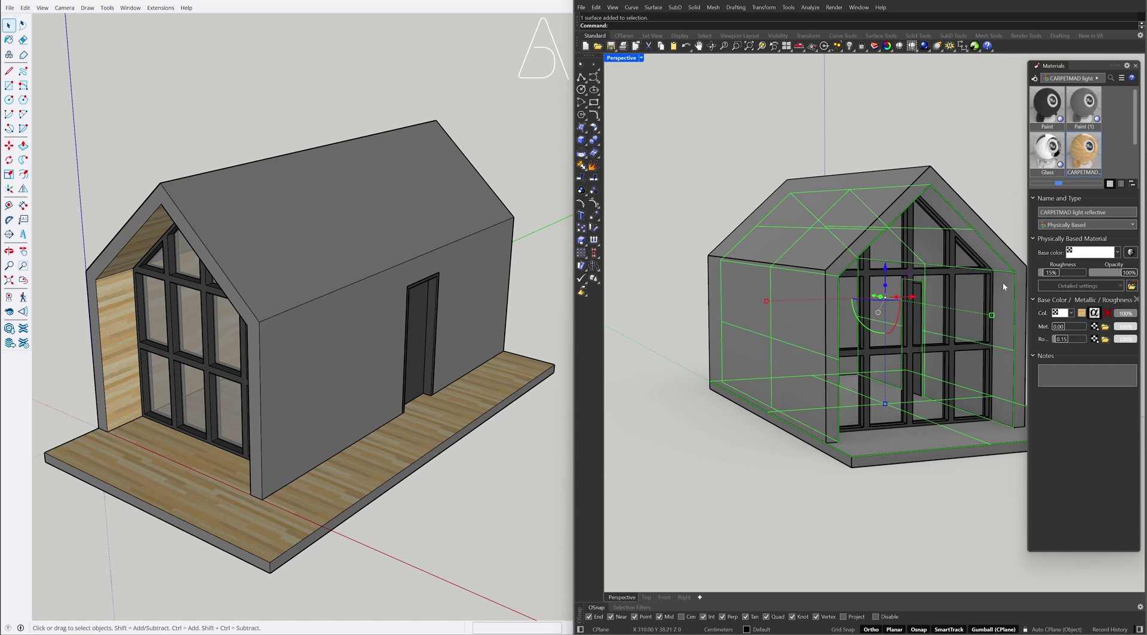
{"action": "right_click", "coordinate": [1084, 158]}
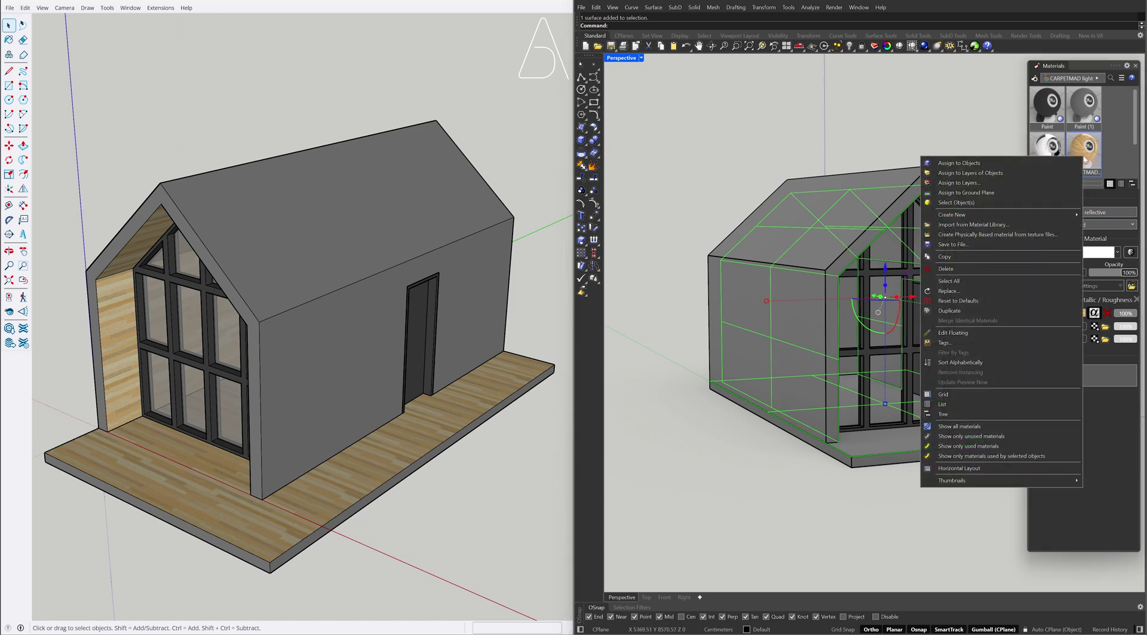
{"action": "left_click", "coordinate": [1006, 166]}
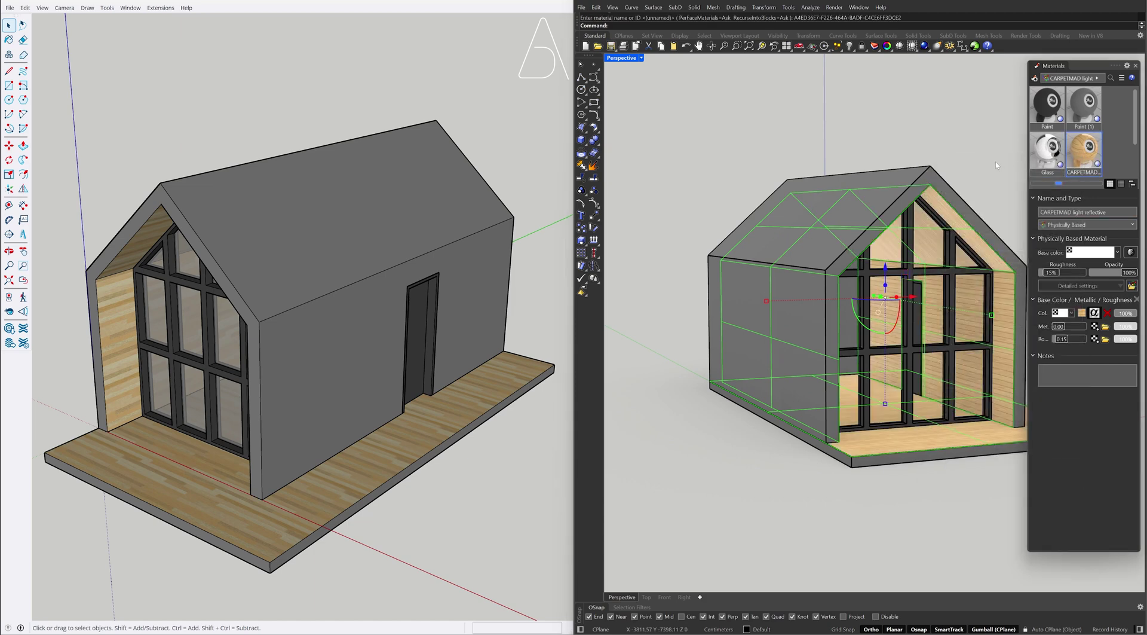
Close the Materials panel and orbit to inspect the wood floor and walls.
{"action": "left_click", "coordinate": [995, 162]}
{"action": "mouse_move", "coordinate": [996, 162]}
{"action": "right_mouse_down"}
{"action": "mouse_move", "coordinate": [964, 191]}
{"action": "mouse_move", "coordinate": [930, 193]}
{"action": "right_mouse_up"}
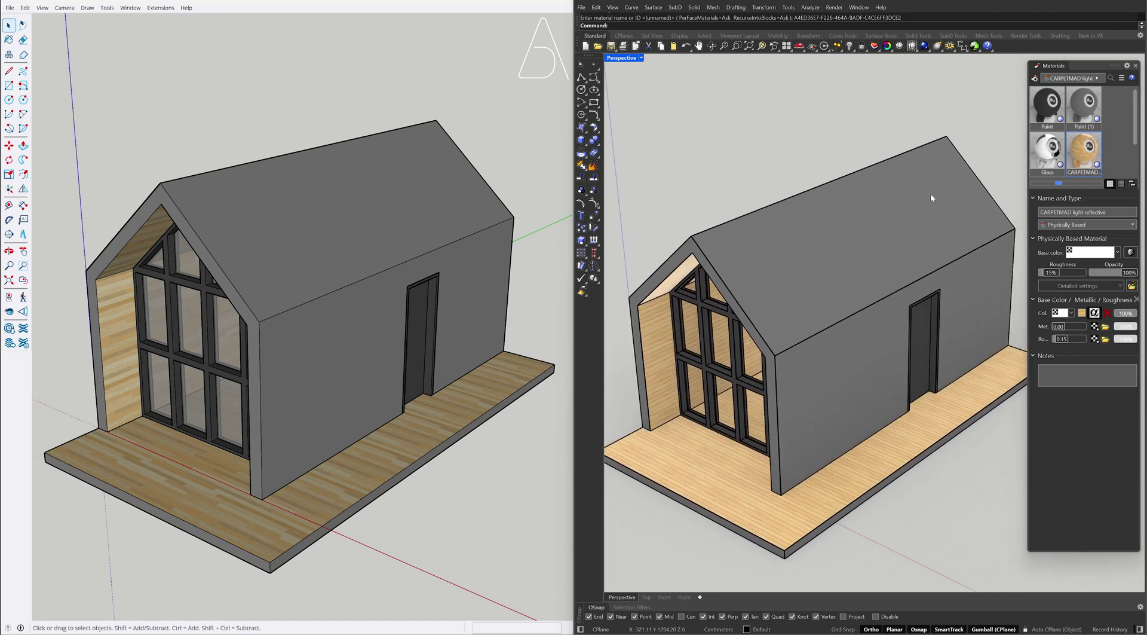
{"action": "left_click", "coordinate": [1135, 65]}
{"action": "mouse_move", "coordinate": [886, 239]}
{"action": "right_mouse_down"}
{"action": "mouse_move", "coordinate": [866, 251]}
{"action": "mouse_move", "coordinate": [881, 237]}
{"action": "mouse_move", "coordinate": [870, 239]}
{"action": "right_mouse_up"}
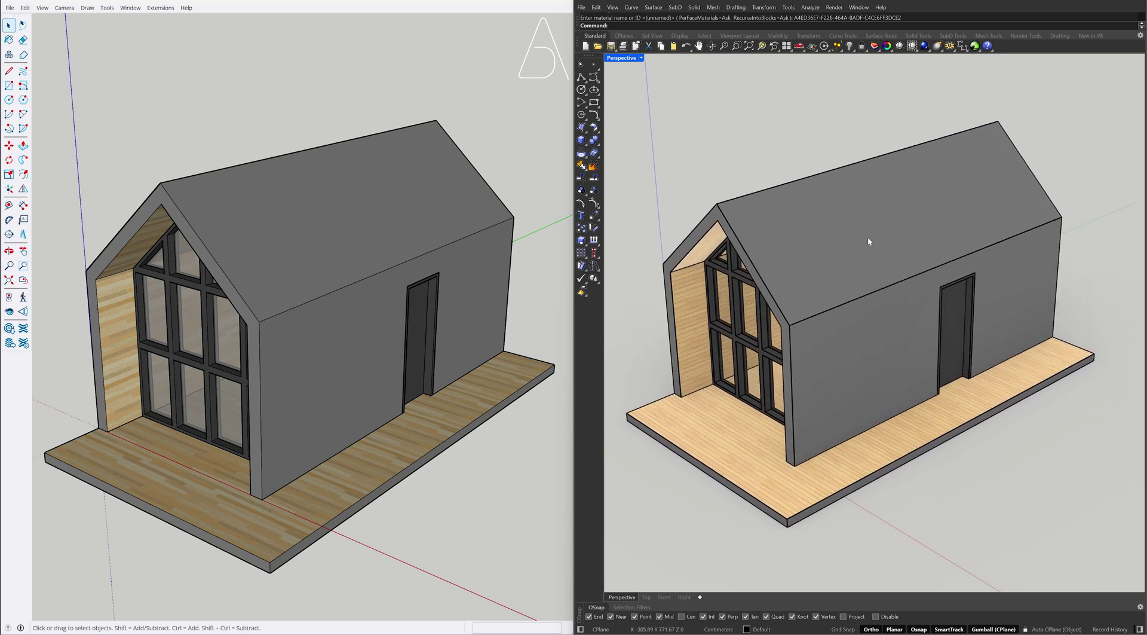